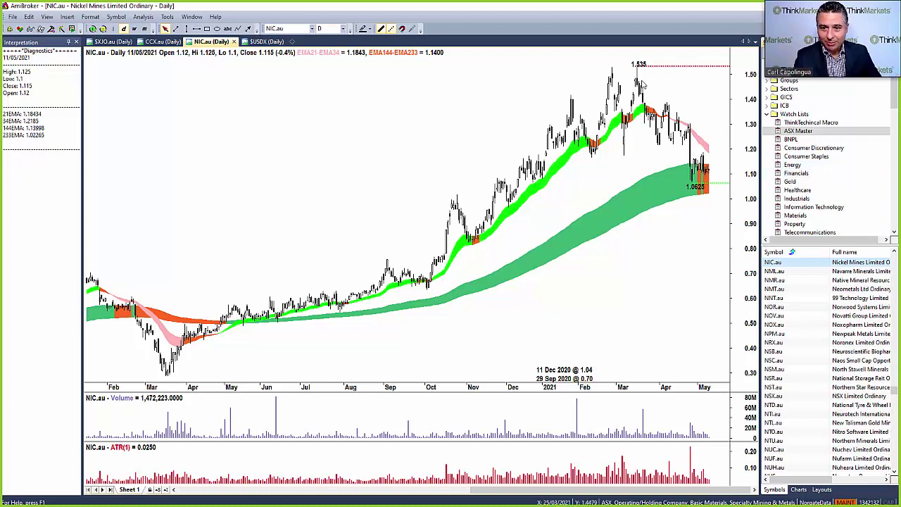
pyautogui.moveTo(642, 78)
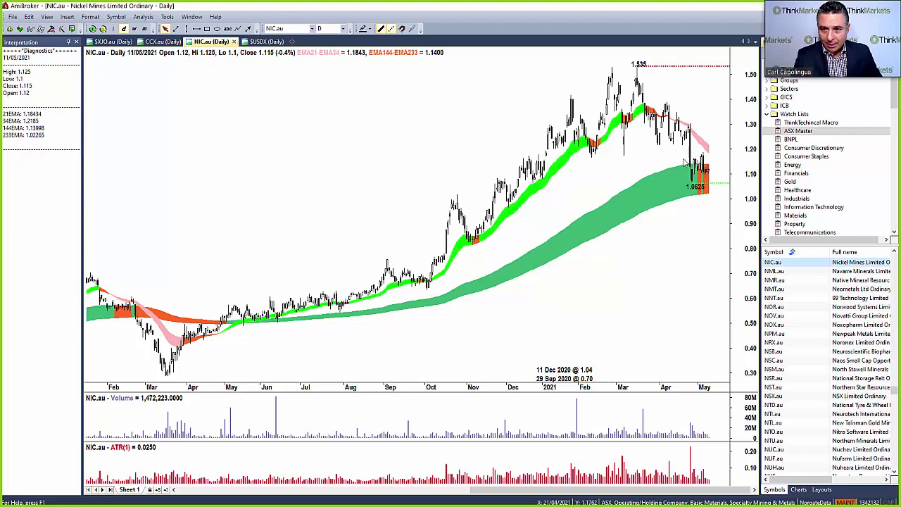
pyautogui.click(795, 122)
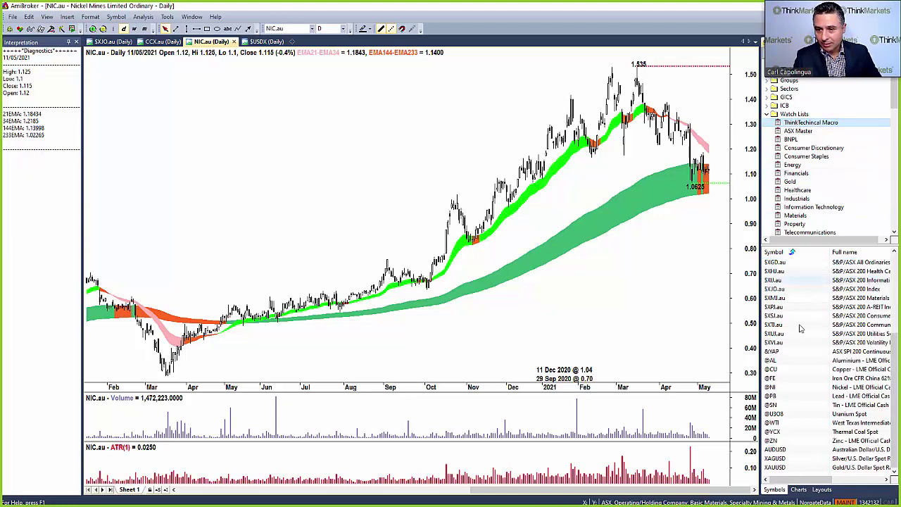
pyautogui.click(787, 386)
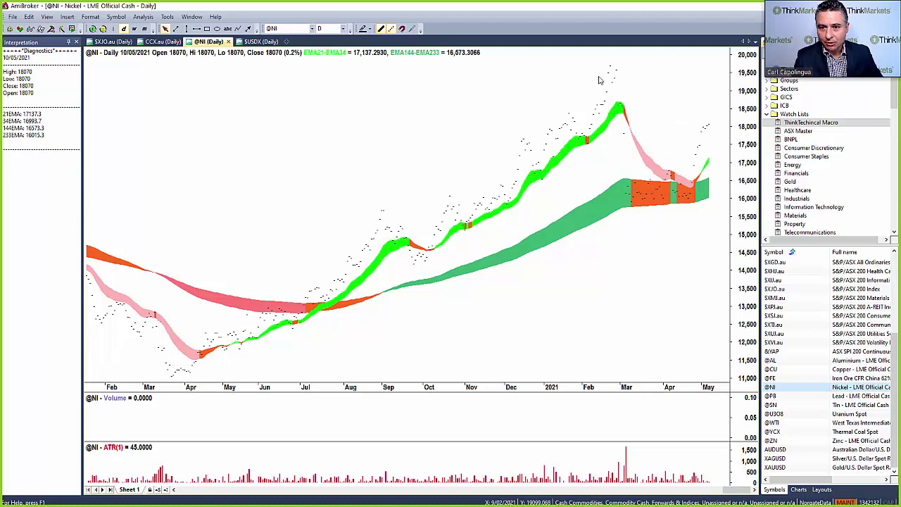
# Return to the Nickel Mines chart (NIC.au) from the ASX Master watch list.
pyautogui.click(797, 132)
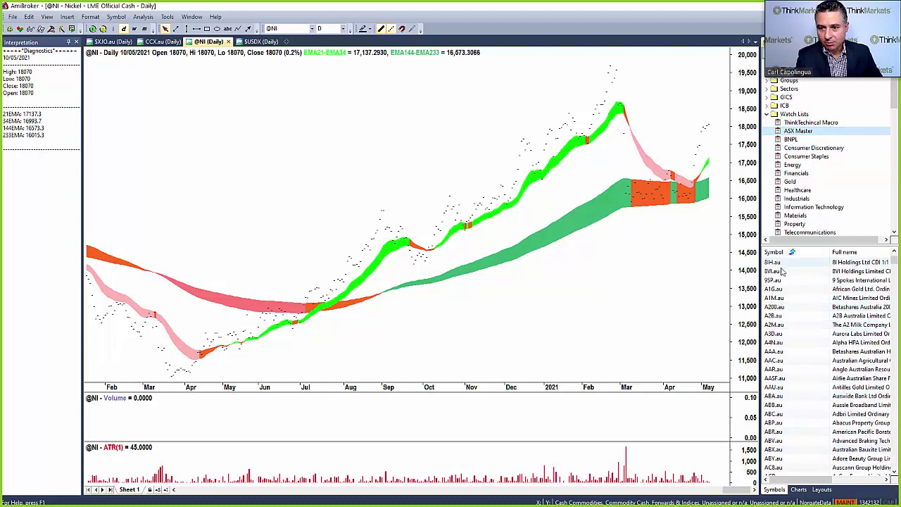
pyautogui.scroll(-7, 788, 345)
pyautogui.write('nic')
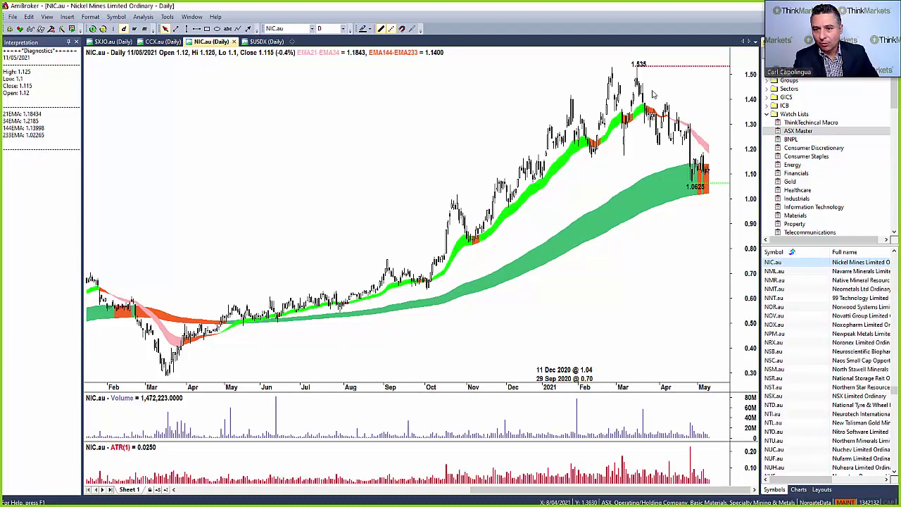
pyautogui.click(796, 125)
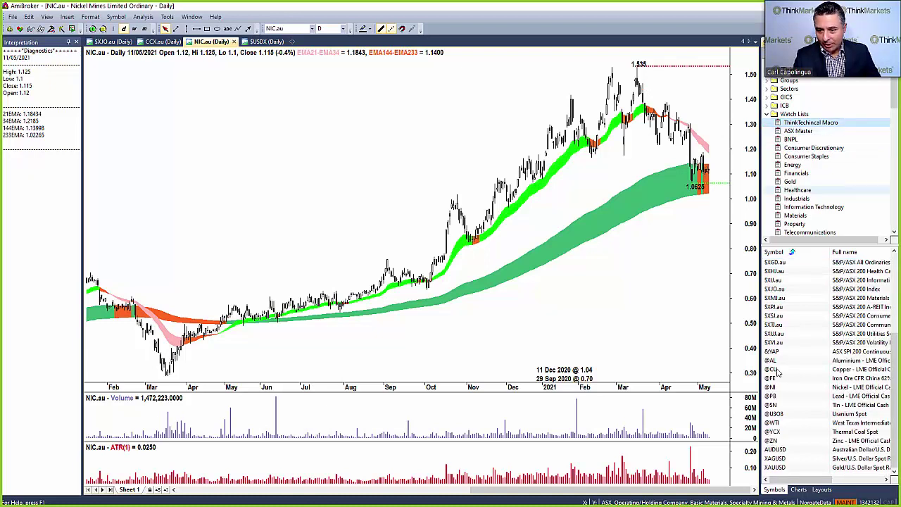
pyautogui.click(786, 388)
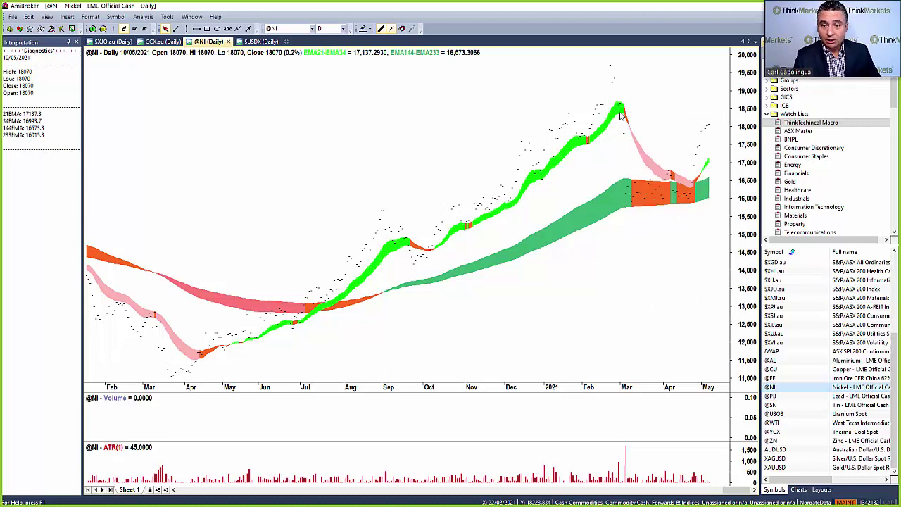
pyautogui.moveTo(671, 185)
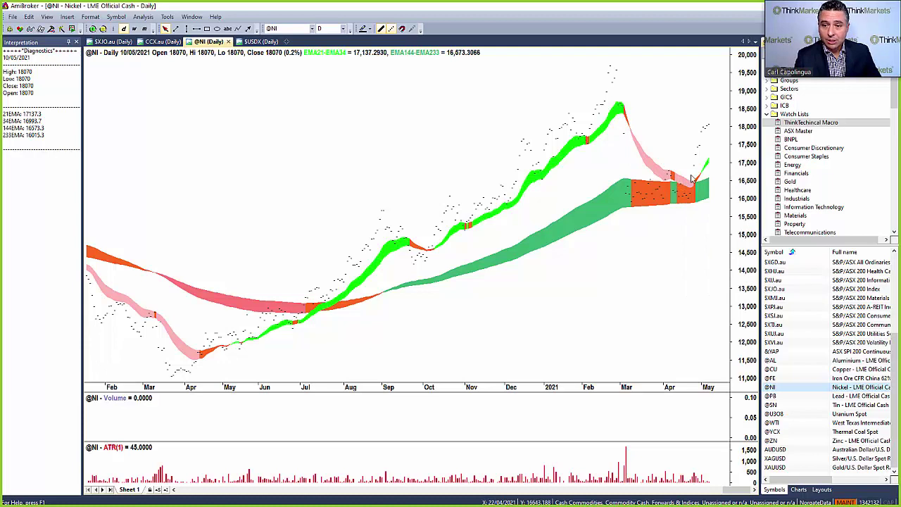
pyautogui.moveTo(694, 176)
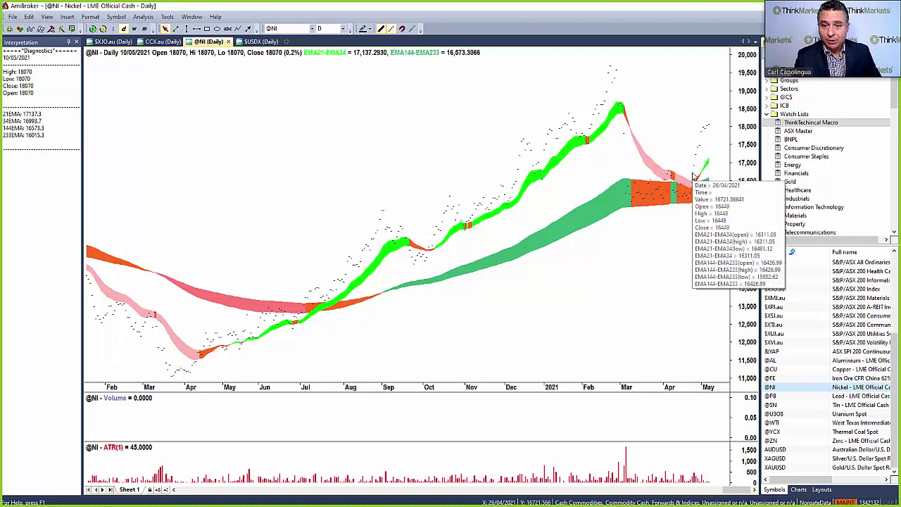
pyautogui.click(134, 30)
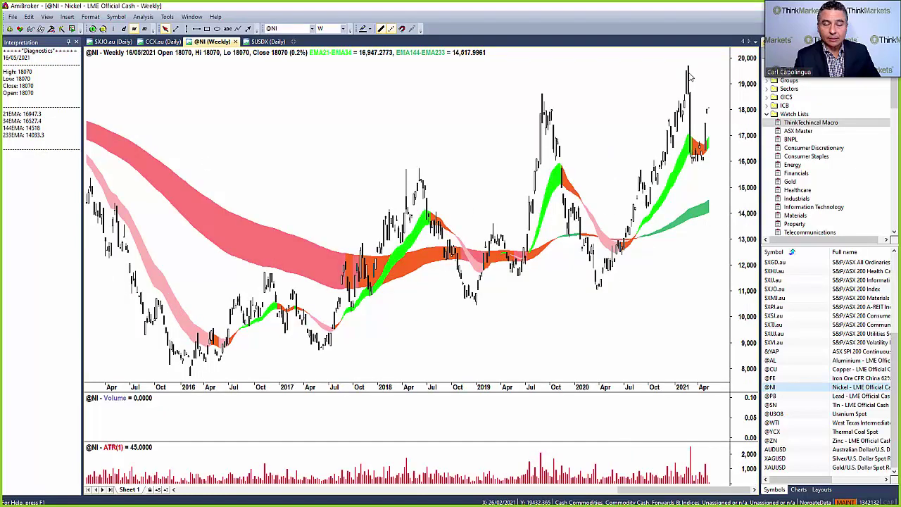
pyautogui.moveTo(707, 126)
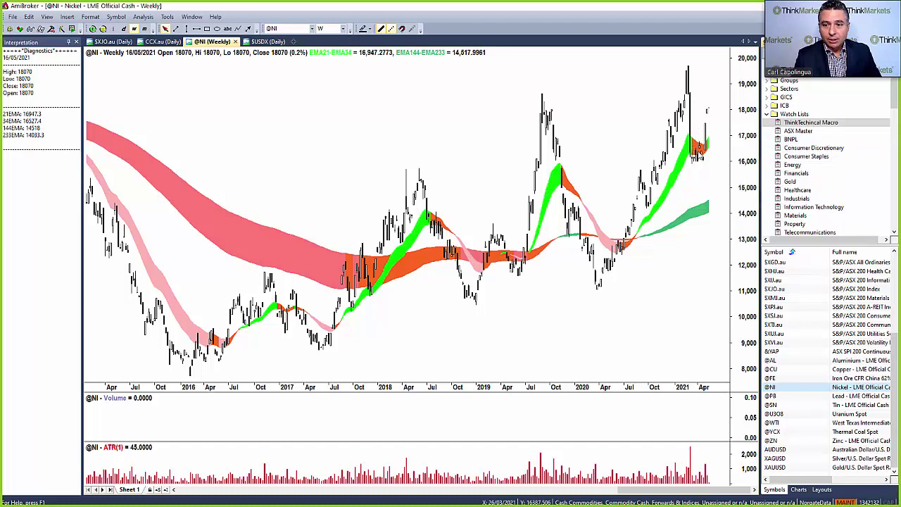
pyautogui.moveTo(700, 156)
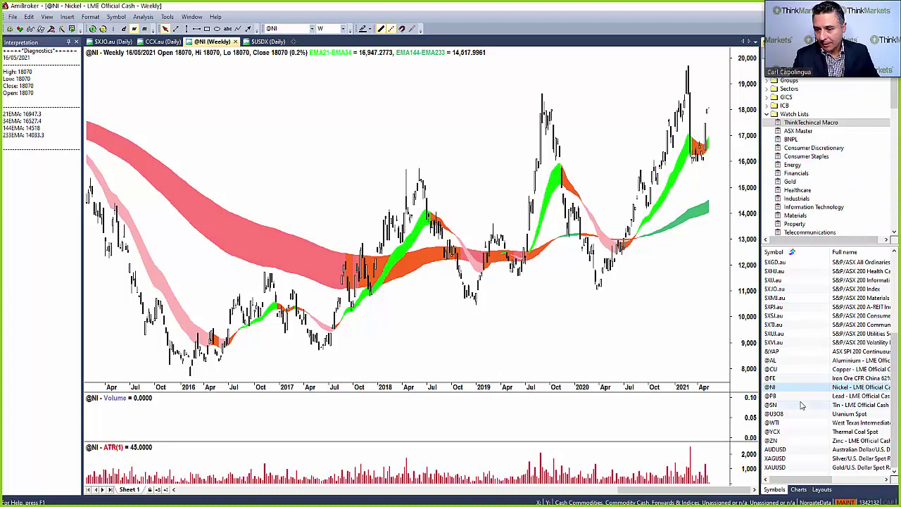
# Load NIC.au from the ASX Master watch list, set its chart to daily and inspect the bar data for 4/03/2021.
pyautogui.click(797, 131)
pyautogui.click(776, 287)
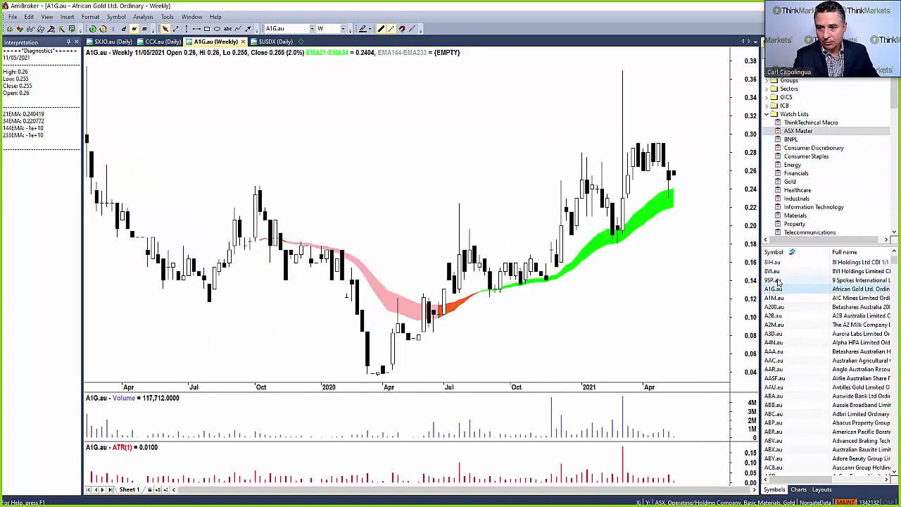
pyautogui.write('nic')
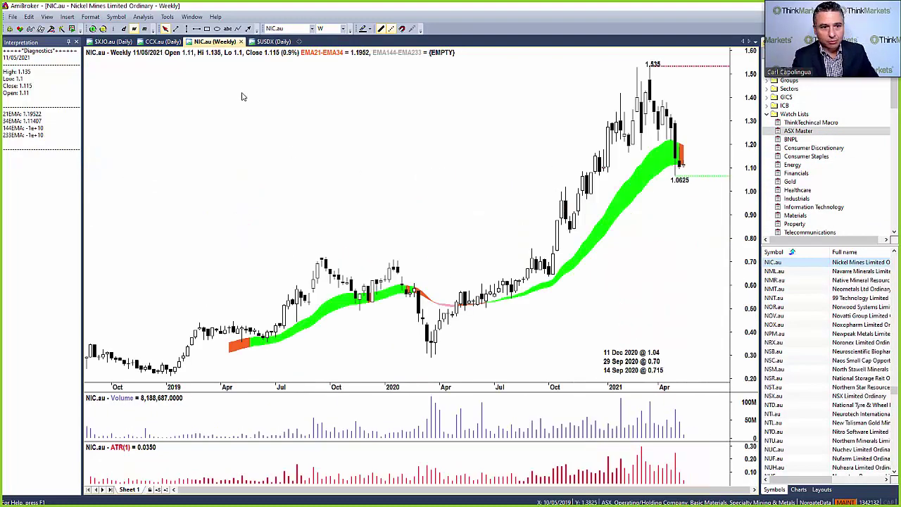
pyautogui.click(122, 29)
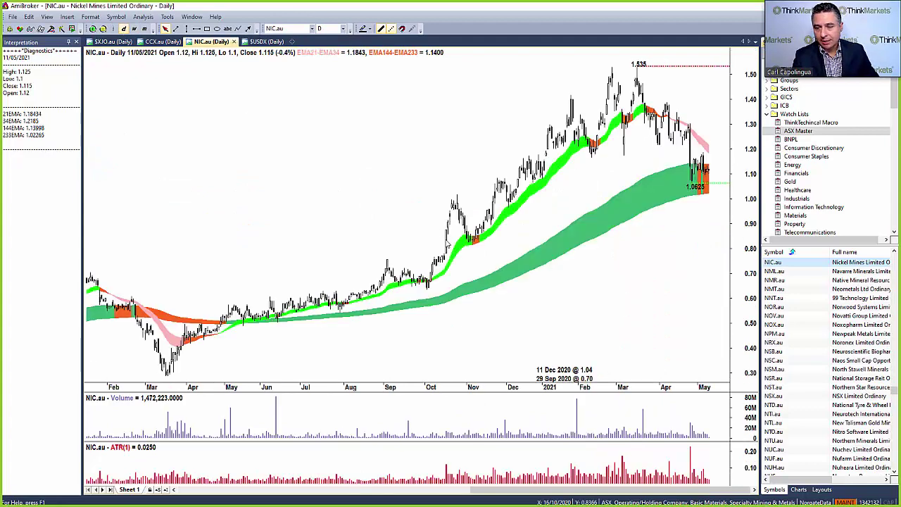
pyautogui.moveTo(607, 193)
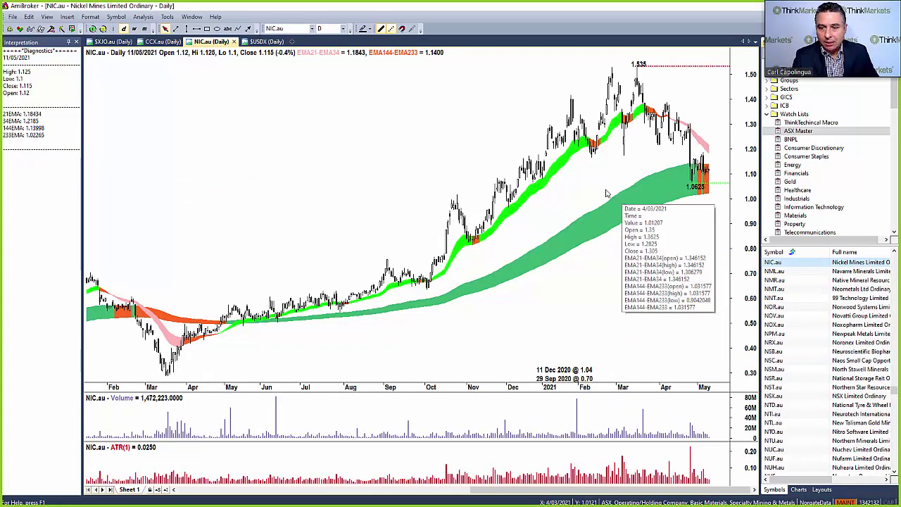
# Switch to the Eikon Stock Valuation Tool workbook in Excel and change the ticker in cell C5 to NIC.AX.
pyautogui.hotkey('alt', 'Tab')
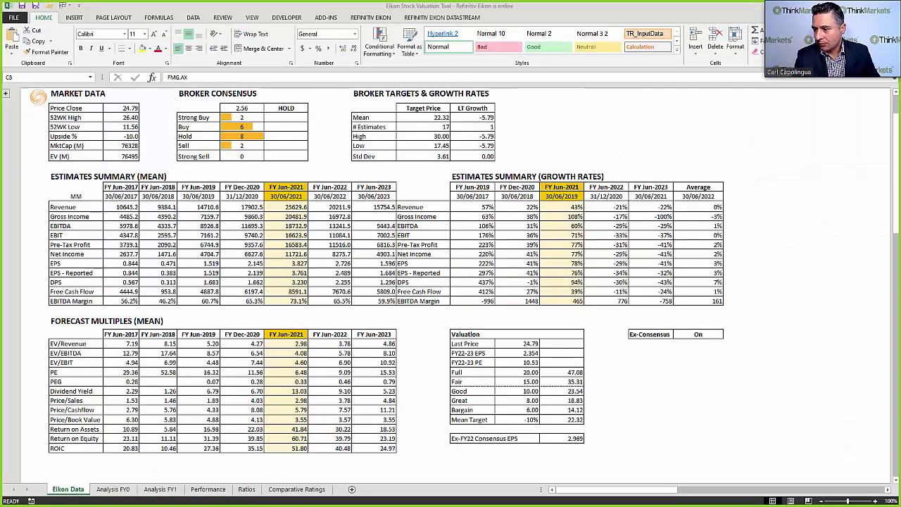
pyautogui.click(172, 78)
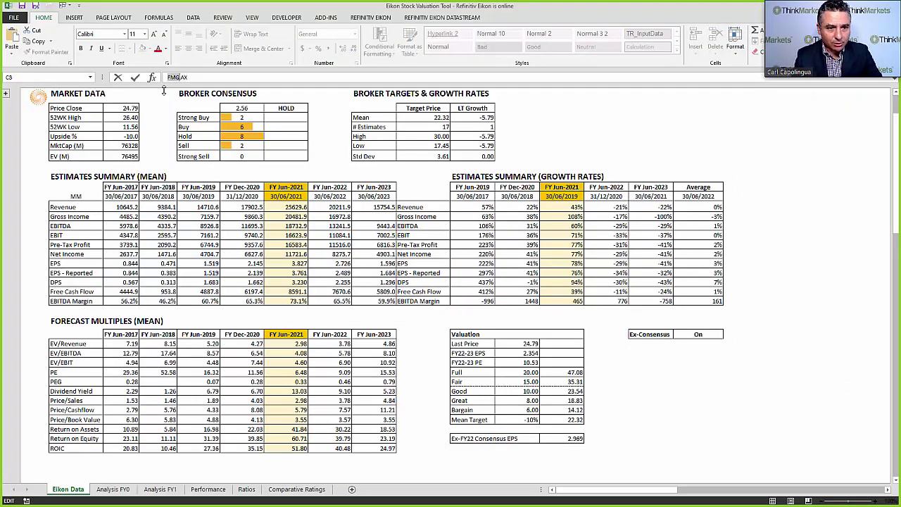
pyautogui.write('n')
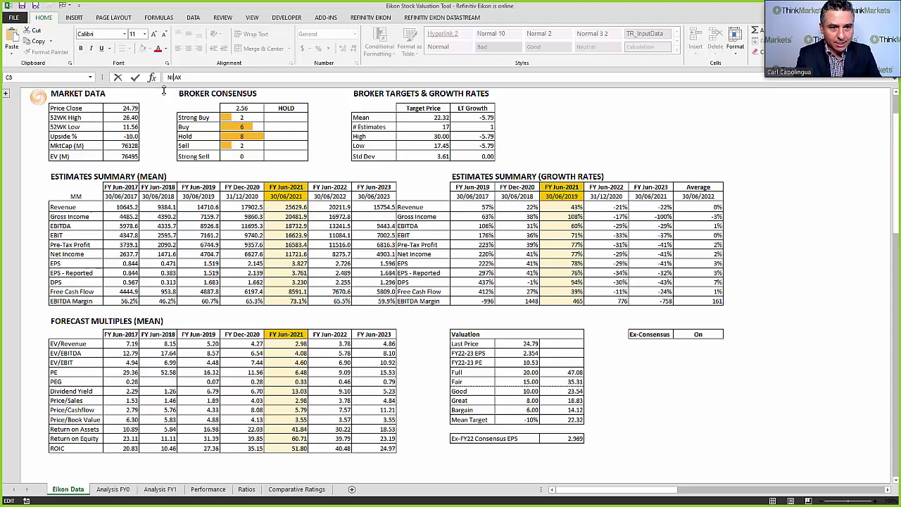
pyautogui.write('IC')
pyautogui.press('Return')
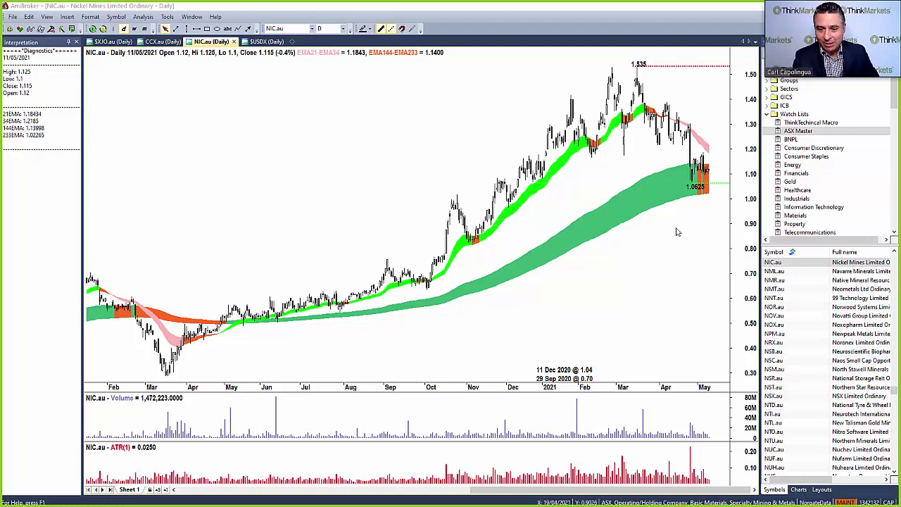
# Back in AmiBroker, move the dated price note on the NIC.au daily chart so that it sits beneath the April–May 2021 bars.
pyautogui.moveTo(658, 362); pyautogui.dragTo(707, 368)
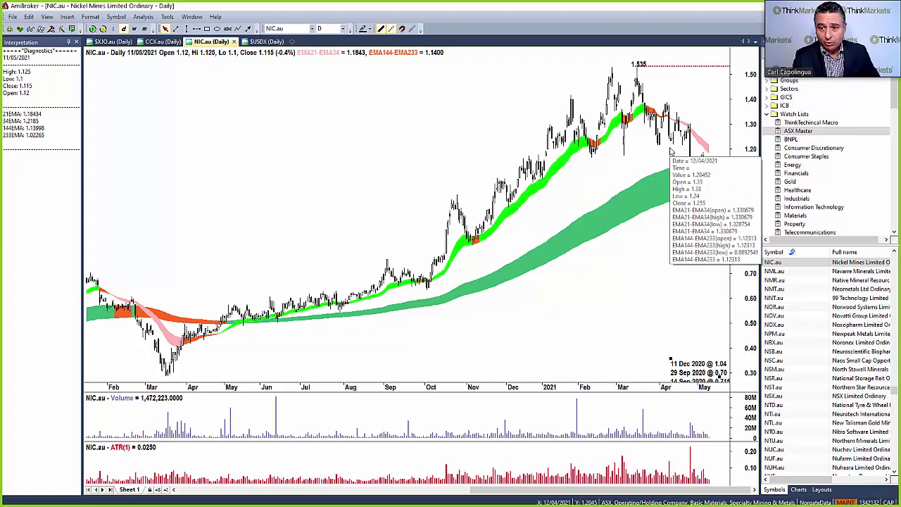
pyautogui.moveTo(679, 127)
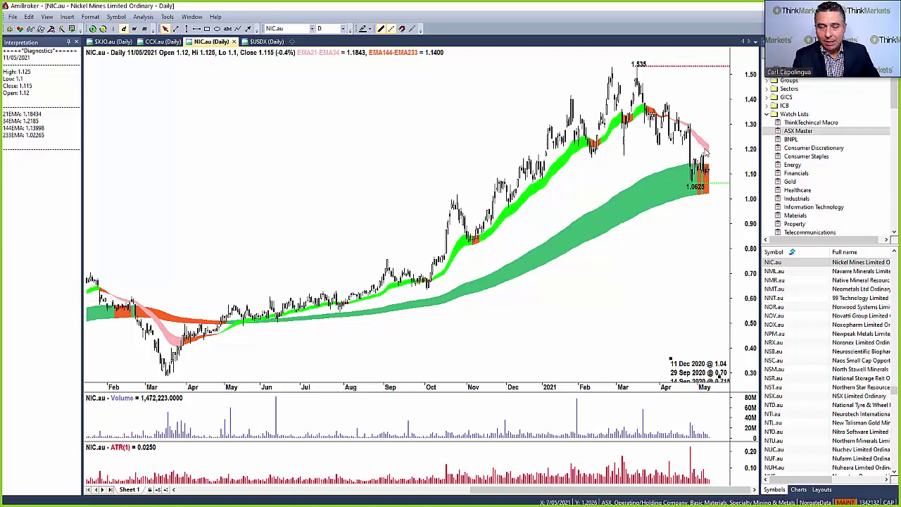
pyautogui.moveTo(705, 152)
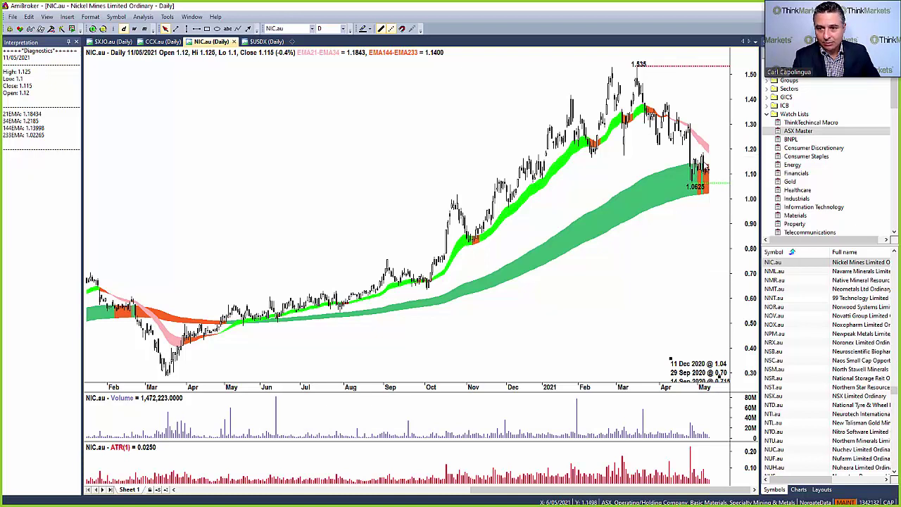
# Inspect the NIC.au bar for 6/05/2021, highlighting its date in the diagnostics, and select the 28/04/2021 bar.
pyautogui.click(703, 169)
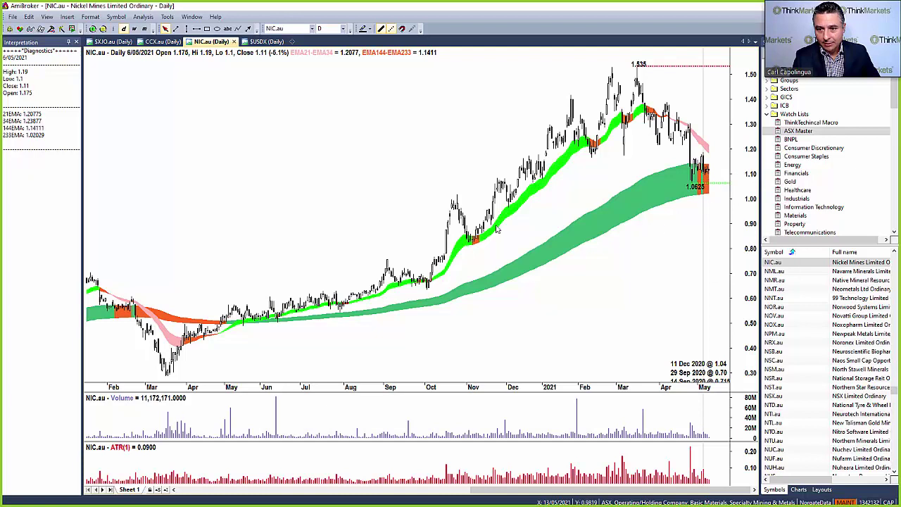
pyautogui.doubleClick(24, 58)
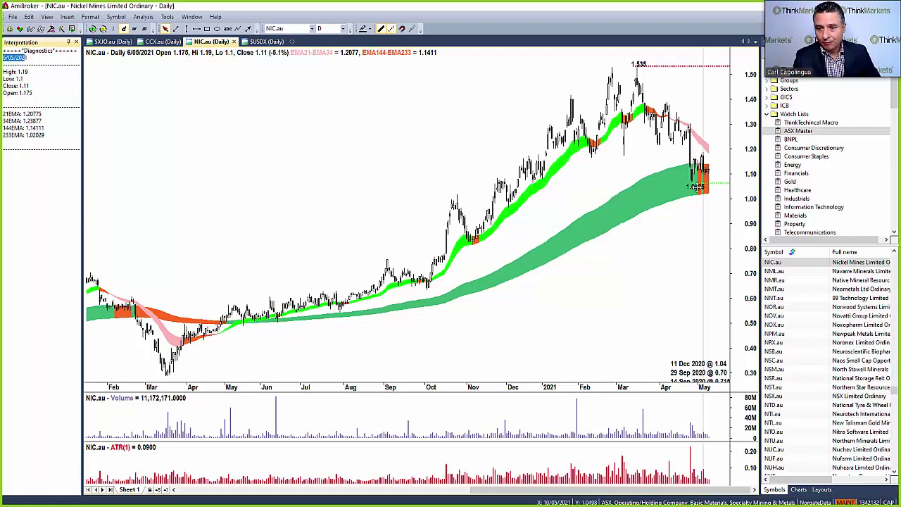
pyautogui.click(693, 199)
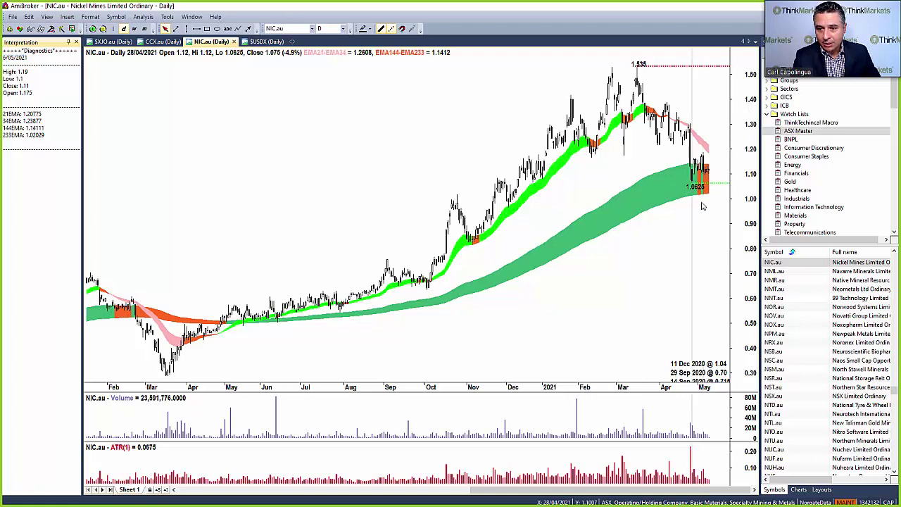
# Highlight the low and the 233EMA value of the 11/05/2021 bar in the diagnostics, and reselect the 6/05/2021 bar.
pyautogui.click(711, 195)
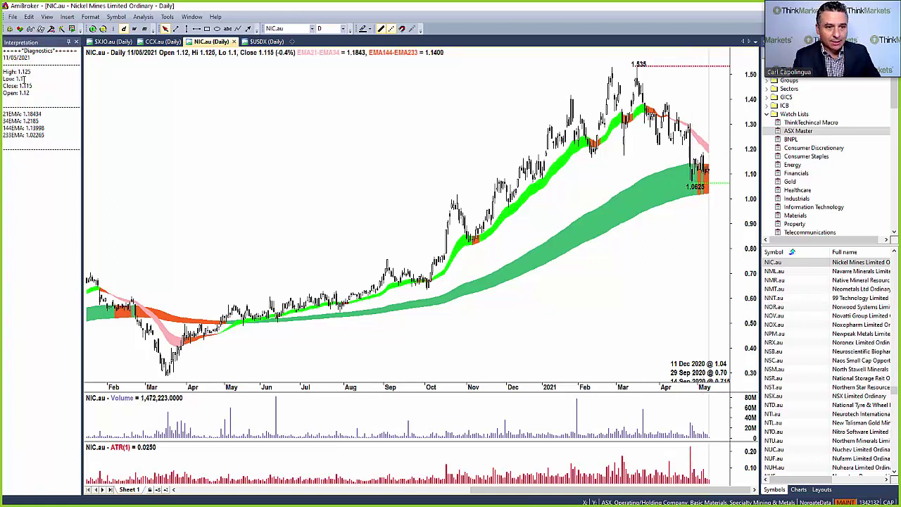
pyautogui.moveTo(23, 79); pyautogui.dragTo(2, 79)
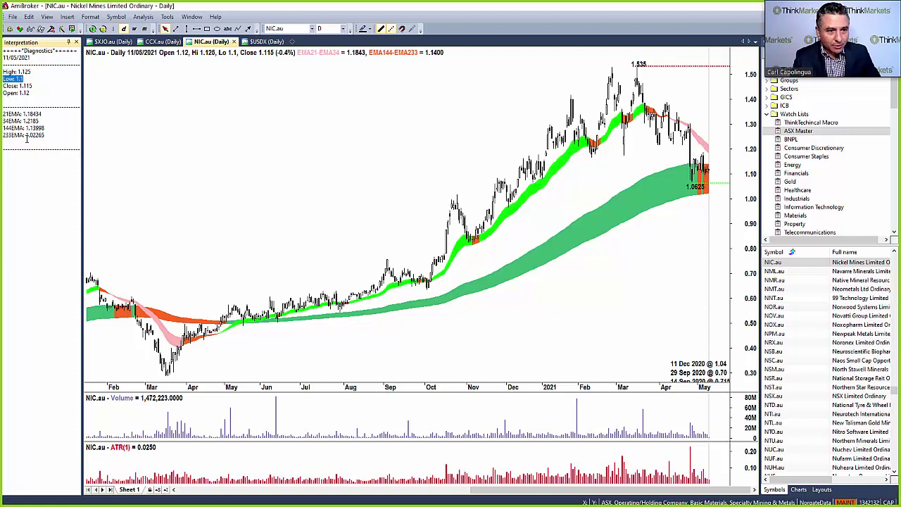
pyautogui.moveTo(27, 135); pyautogui.dragTo(49, 135)
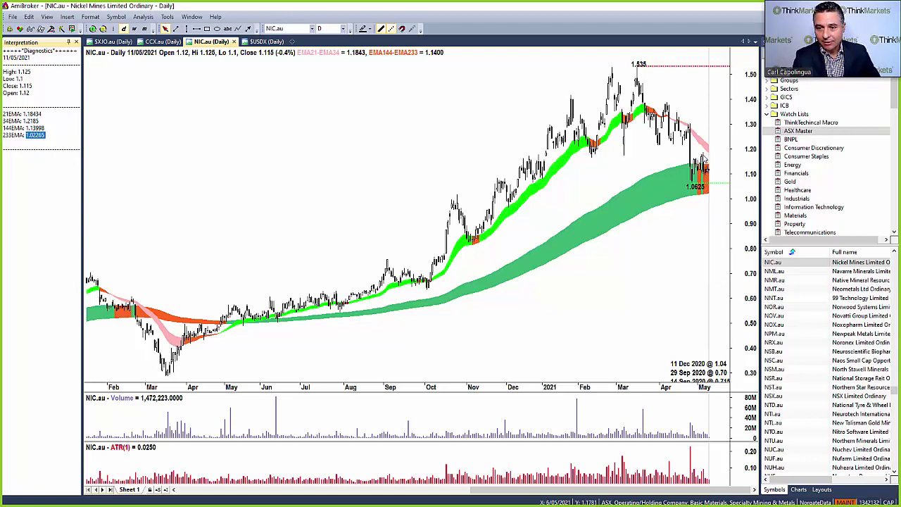
pyautogui.click(703, 171)
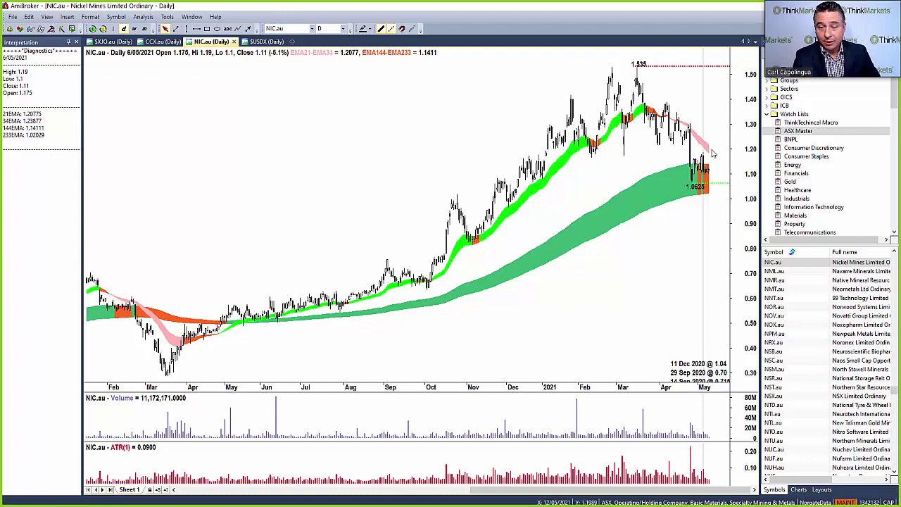
pyautogui.moveTo(711, 152)
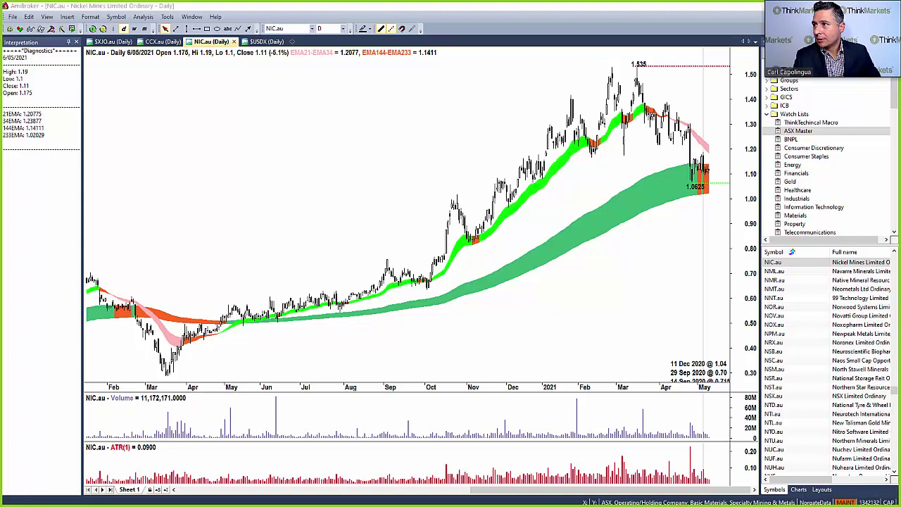
# Switch to the Excel valuation workbook and highlight the PE, PEG and Return on Equity rows of the forecast multiples one by one.
pyautogui.hotkey('alt', 'Tab')
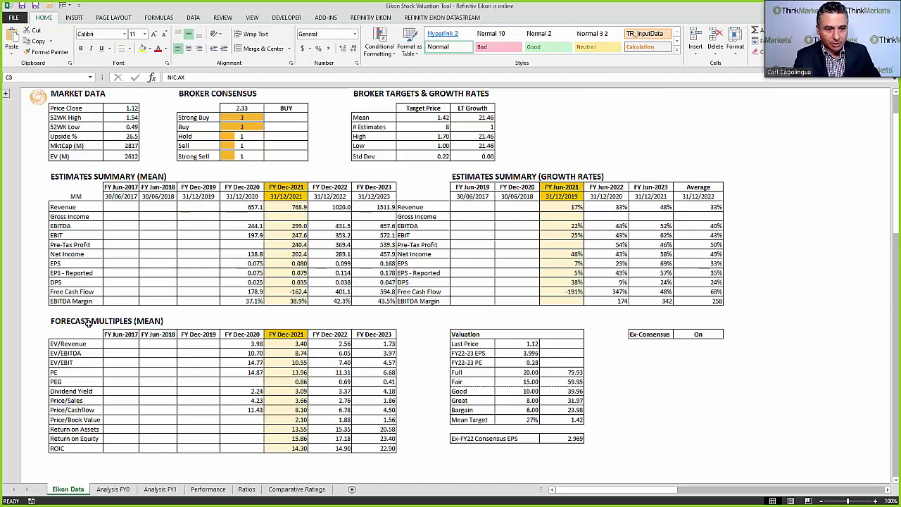
pyautogui.moveTo(63, 372); pyautogui.dragTo(387, 373)
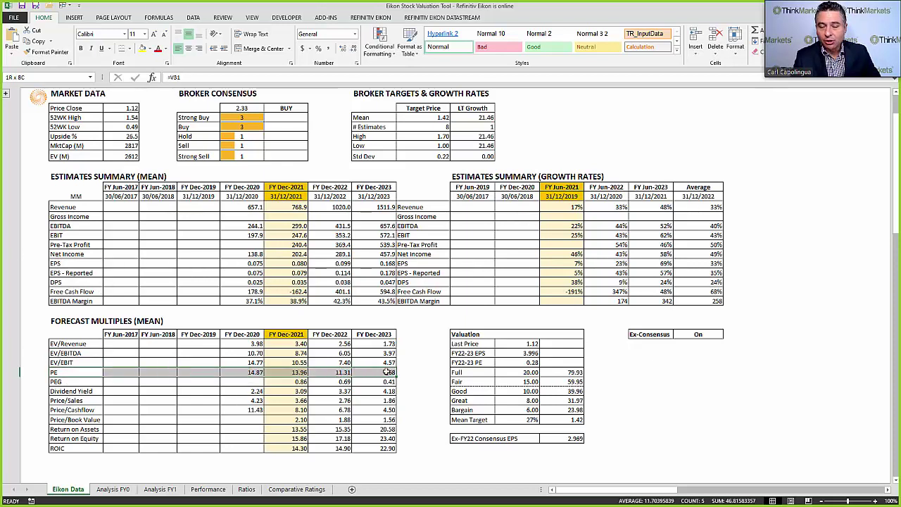
pyautogui.moveTo(65, 381); pyautogui.dragTo(393, 381)
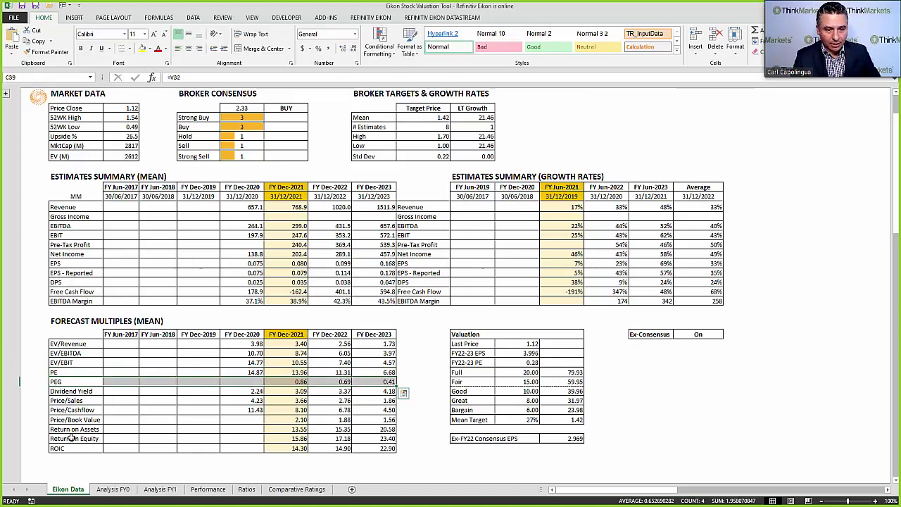
pyautogui.moveTo(71, 438); pyautogui.dragTo(386, 438)
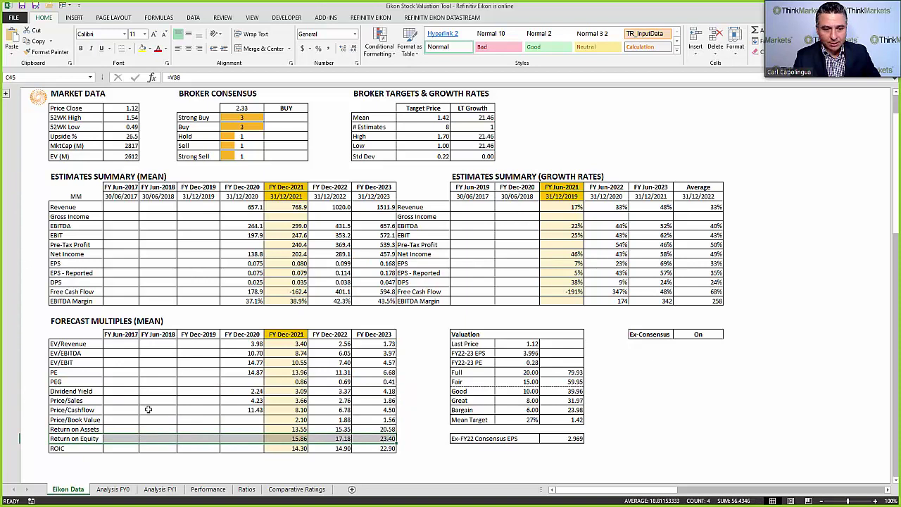
# Highlight the EV/Revenue row of the forecast multiples, followed by the FY Dec-2021 to FY Dec-2023 columns and the earlier-year columns.
pyautogui.moveTo(65, 343); pyautogui.dragTo(380, 343)
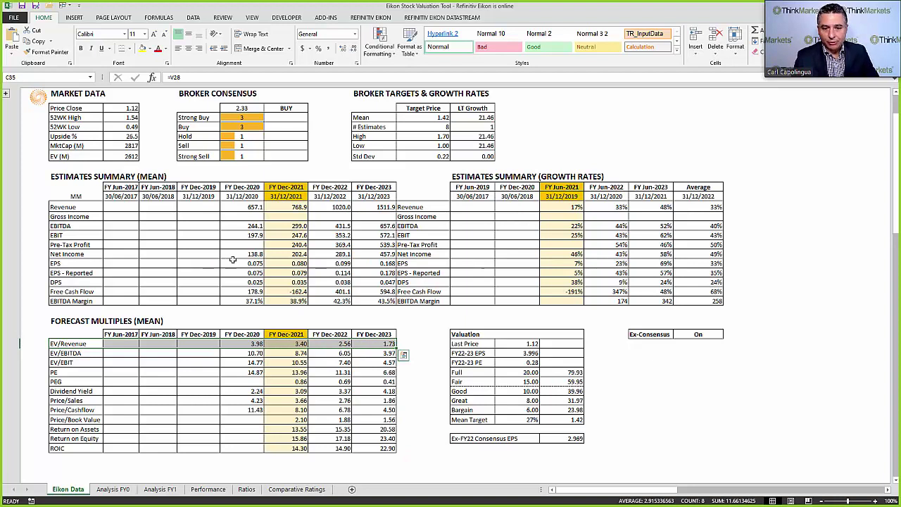
pyautogui.moveTo(290, 334); pyautogui.dragTo(388, 448)
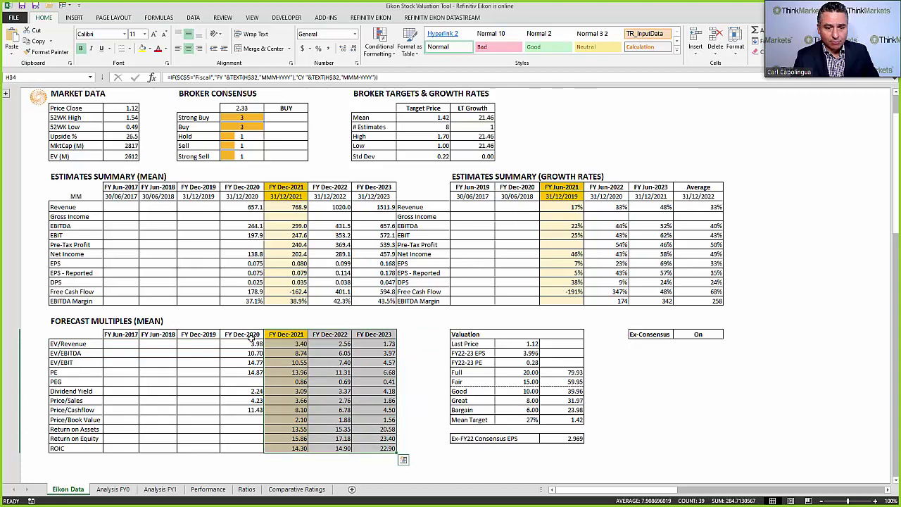
pyautogui.moveTo(250, 336); pyautogui.dragTo(128, 448)
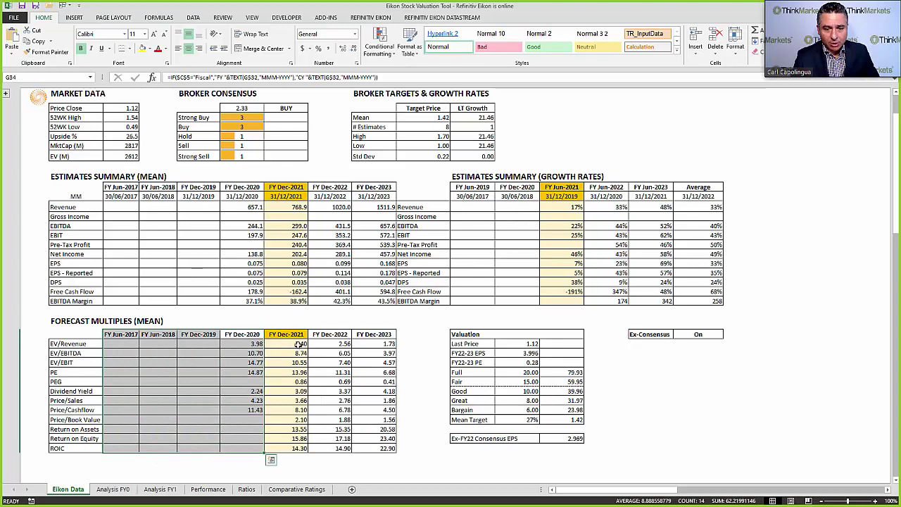
# Select the EV/Revenue forecasts for FY Dec-2021 to FY Dec-2023, the PE forecasts for the same years and the FY Dec-2021 PEG.
pyautogui.moveTo(299, 345); pyautogui.dragTo(314, 343)
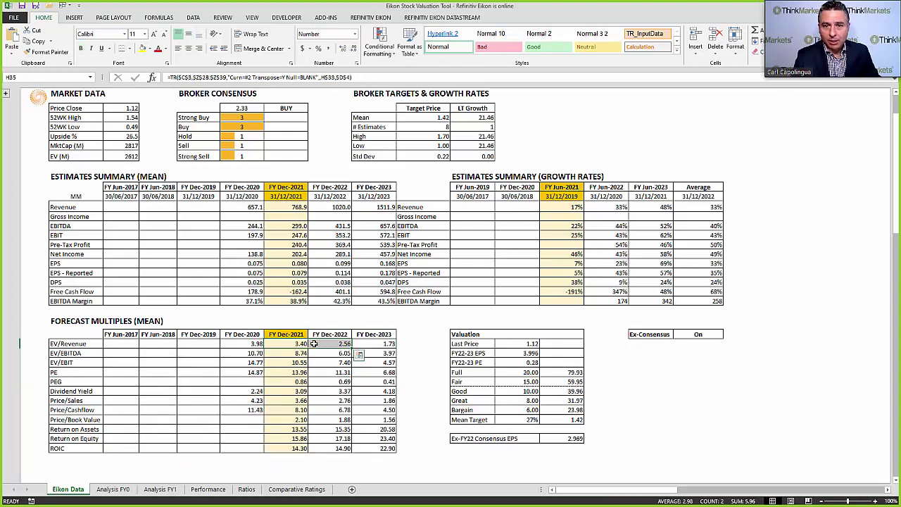
pyautogui.click(318, 343)
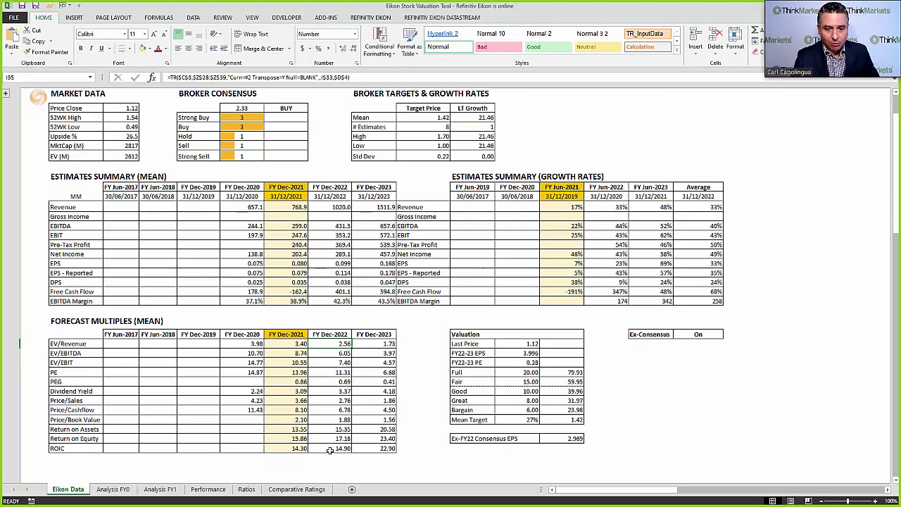
pyautogui.click(377, 345)
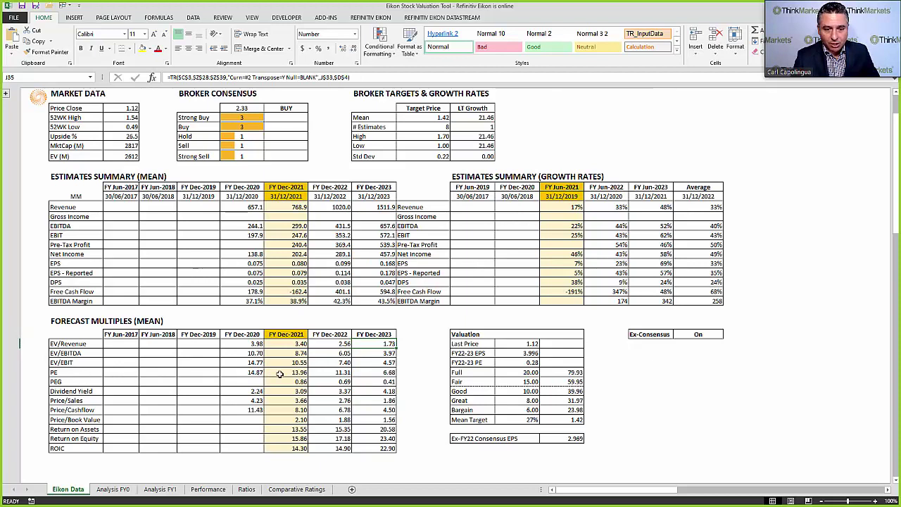
pyautogui.moveTo(283, 372); pyautogui.dragTo(372, 372)
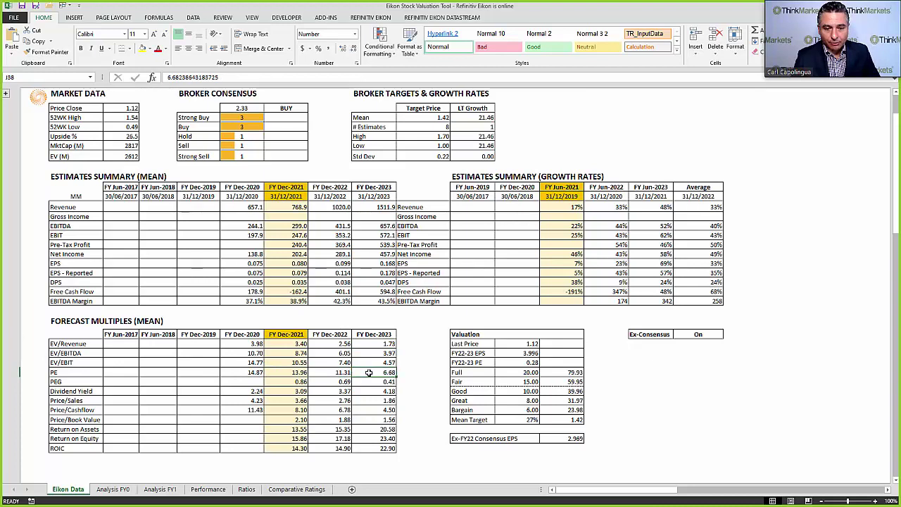
pyautogui.click(299, 381)
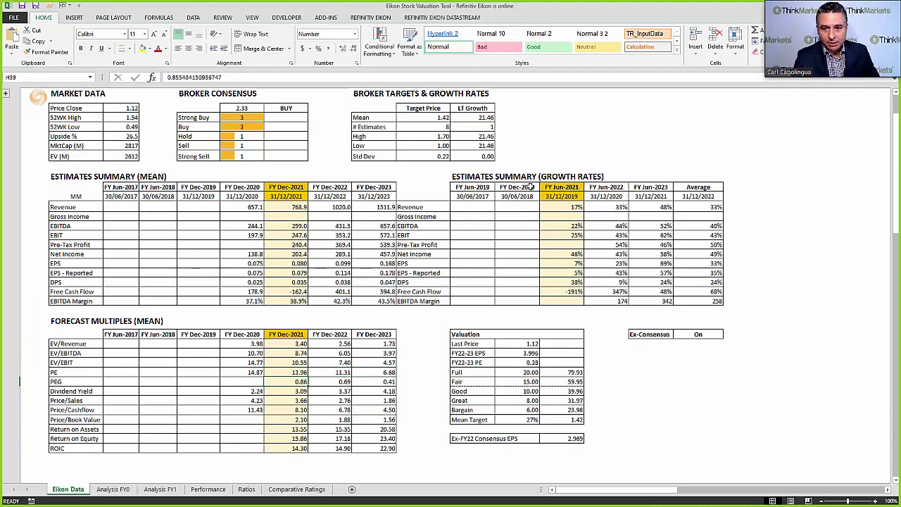
# Highlight the whole growth rates estimates table, and review the EPS - Reported row from FY Jun-2021 through to its average.
pyautogui.moveTo(462, 176); pyautogui.dragTo(699, 301)
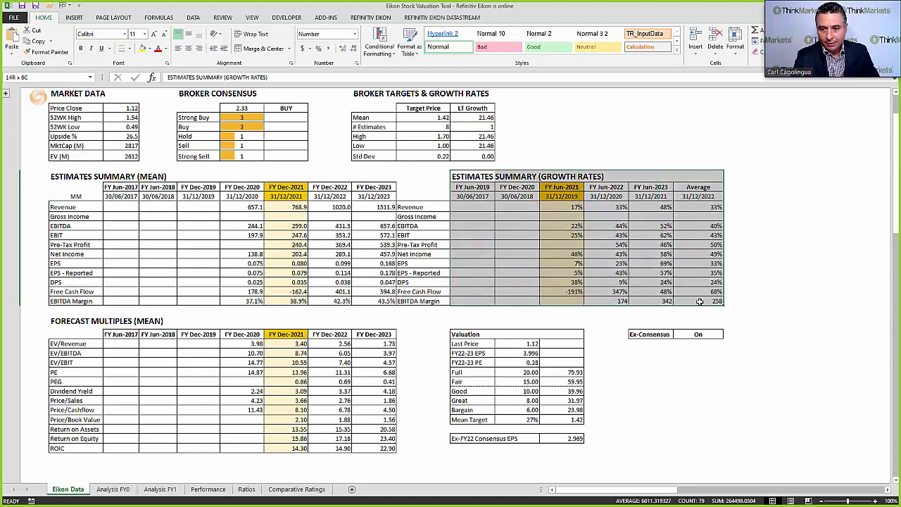
pyautogui.click(571, 273)
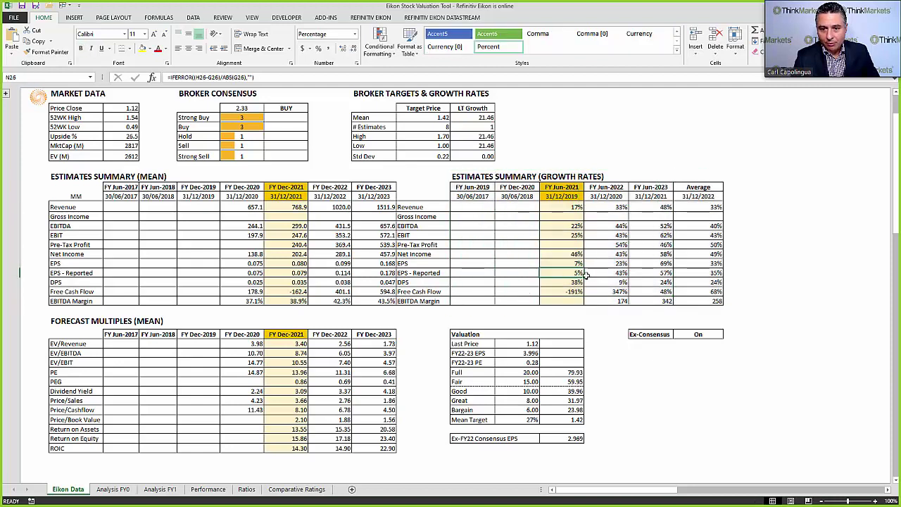
pyautogui.click(698, 275)
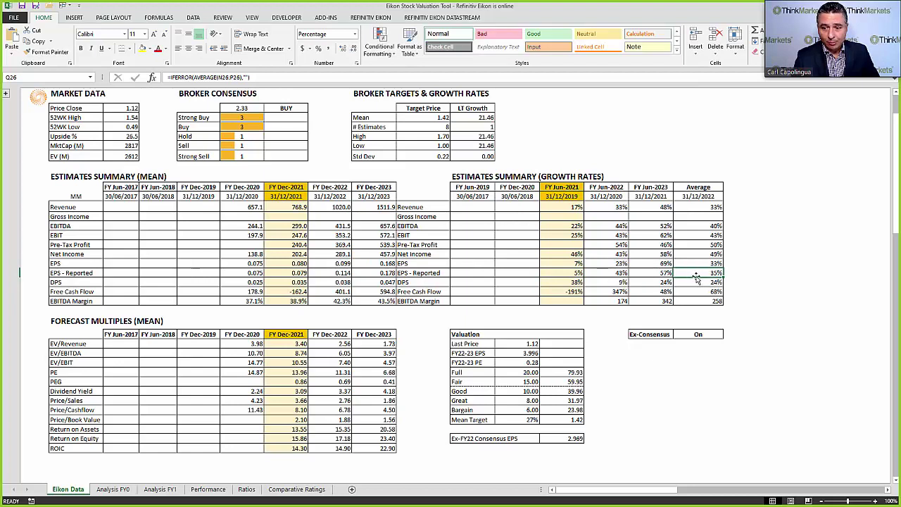
pyautogui.moveTo(704, 273); pyautogui.dragTo(577, 274)
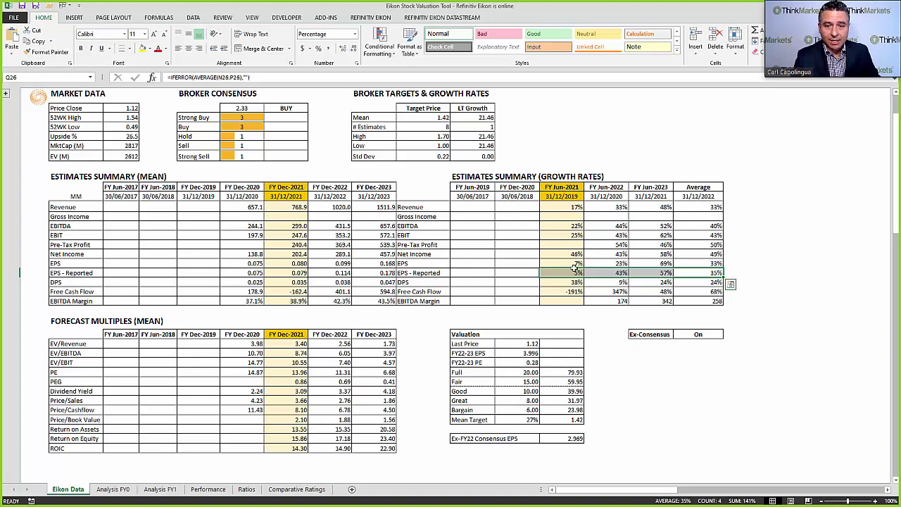
# Check the mean and number of estimates for LT Growth, and highlight the Return on Equity forecasts for FY Dec-2021 to FY Dec-2023.
pyautogui.click(477, 119)
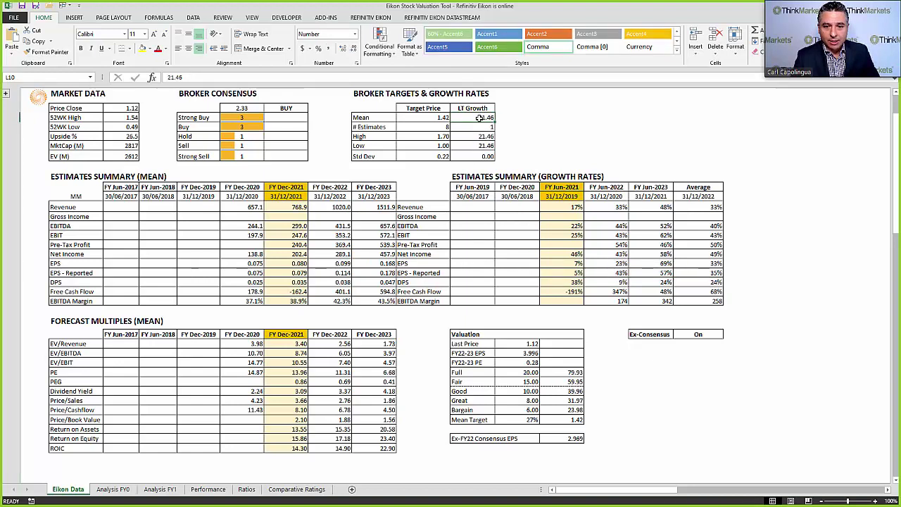
pyautogui.click(481, 126)
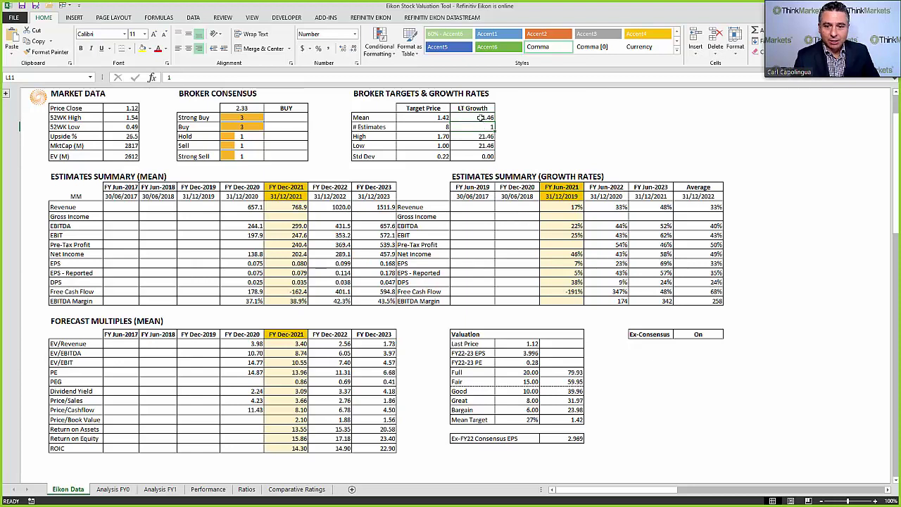
pyautogui.click(481, 118)
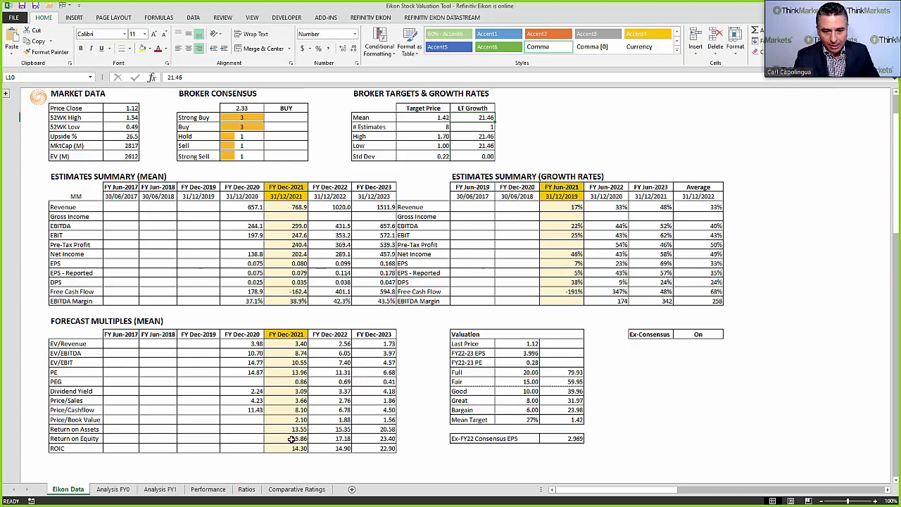
pyautogui.moveTo(290, 438); pyautogui.dragTo(384, 439)
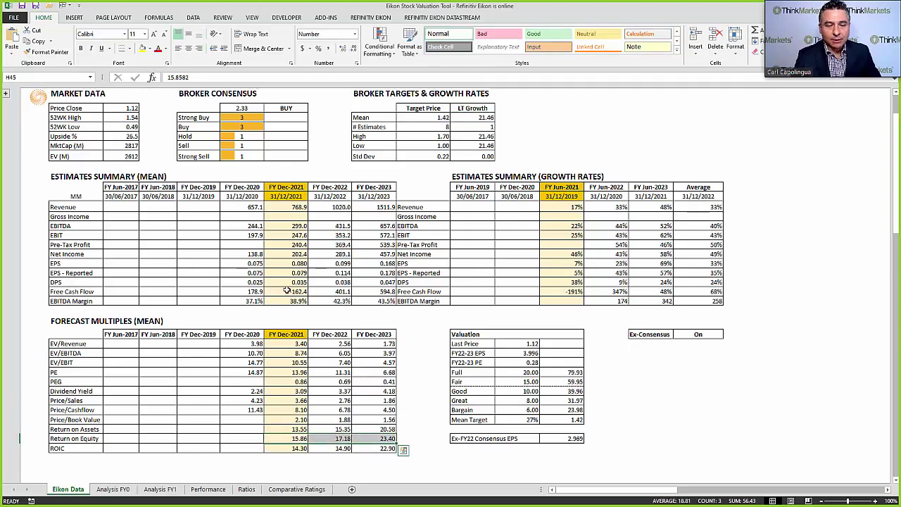
# Go through the broker consensus counts from Strong Buy to Strong Sell, and highlight the Sell and Strong Sell counts together.
pyautogui.click(236, 118)
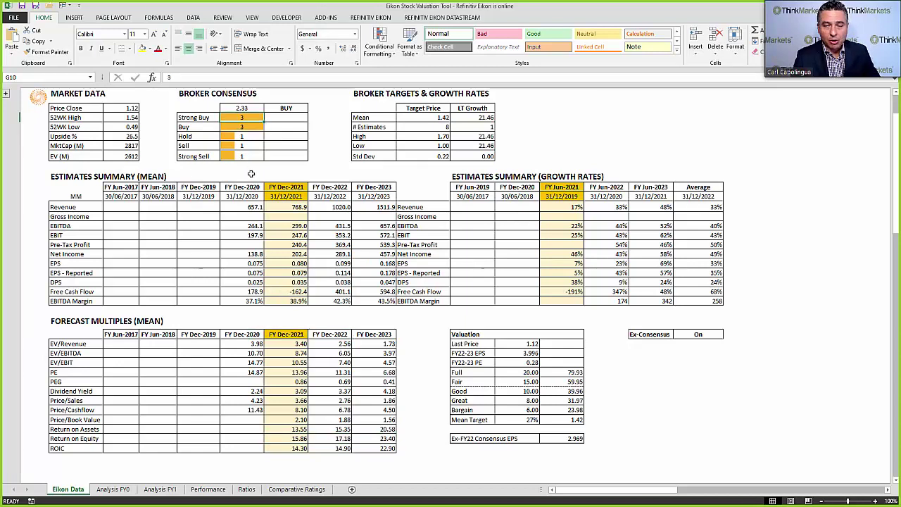
pyautogui.press('Down')
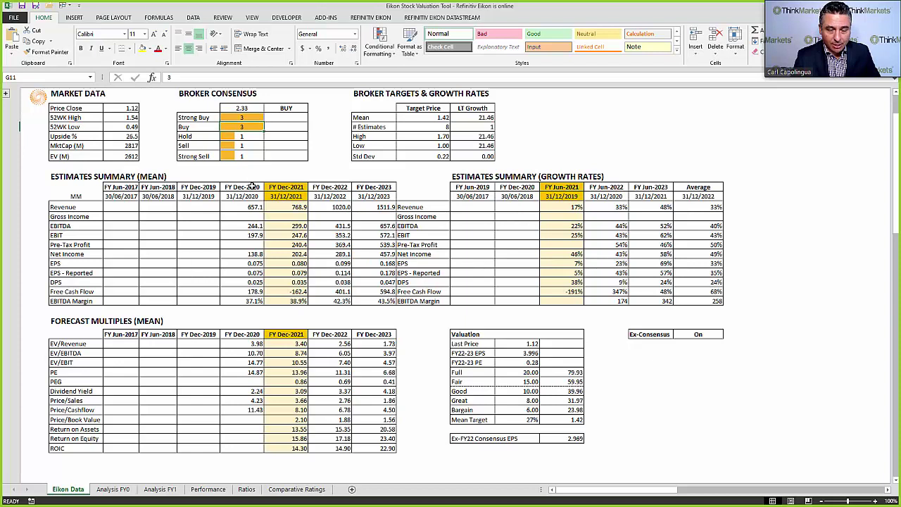
pyautogui.press('Up')
pyautogui.press('Down')
pyautogui.press('Down')
pyautogui.press('Down')
pyautogui.press('Down')
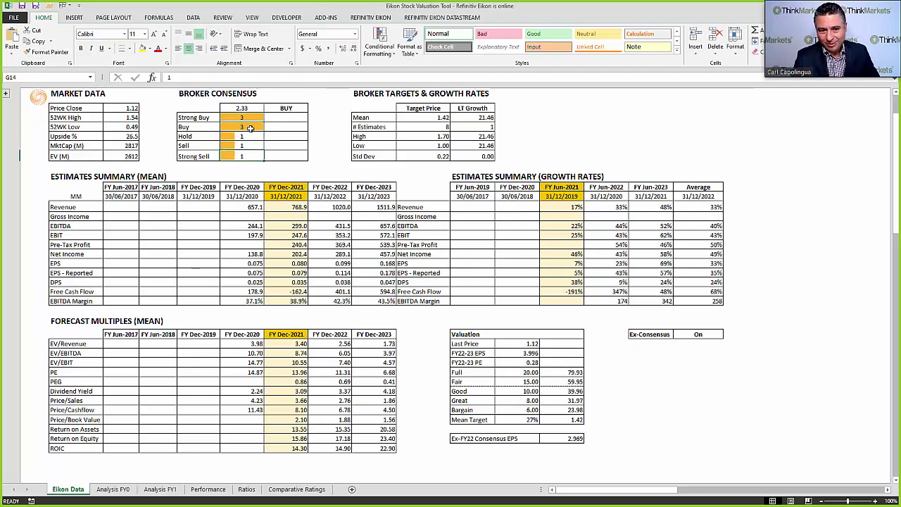
pyautogui.moveTo(239, 146); pyautogui.dragTo(240, 157)
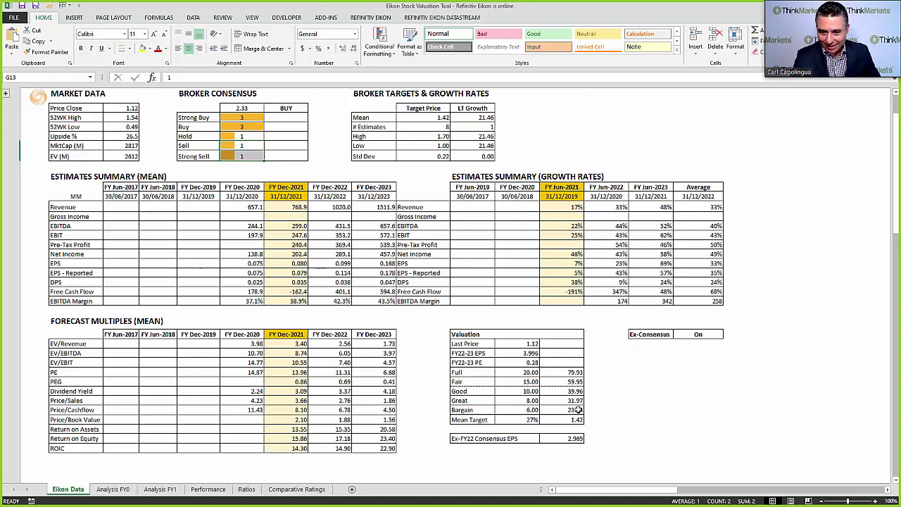
# Set the Ex-Consensus option beside the valuation table to Off.
pyautogui.click(693, 337)
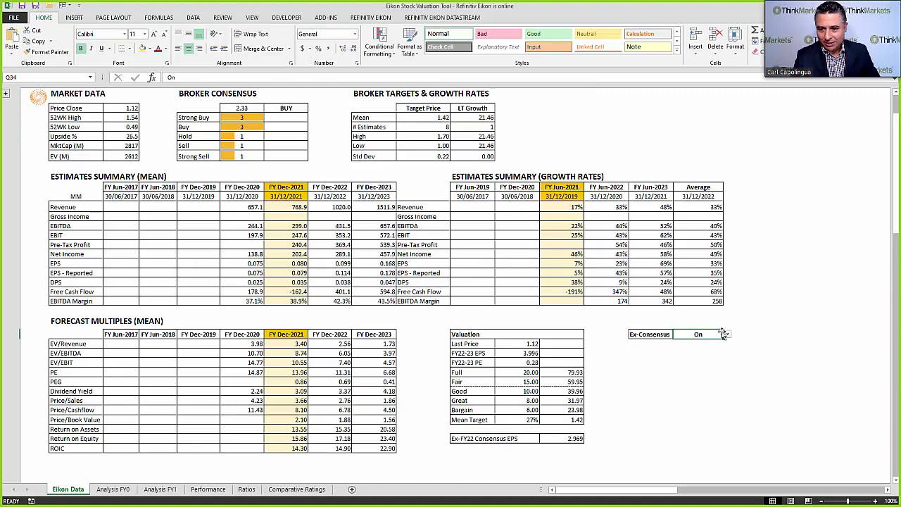
pyautogui.click(727, 334)
pyautogui.click(703, 350)
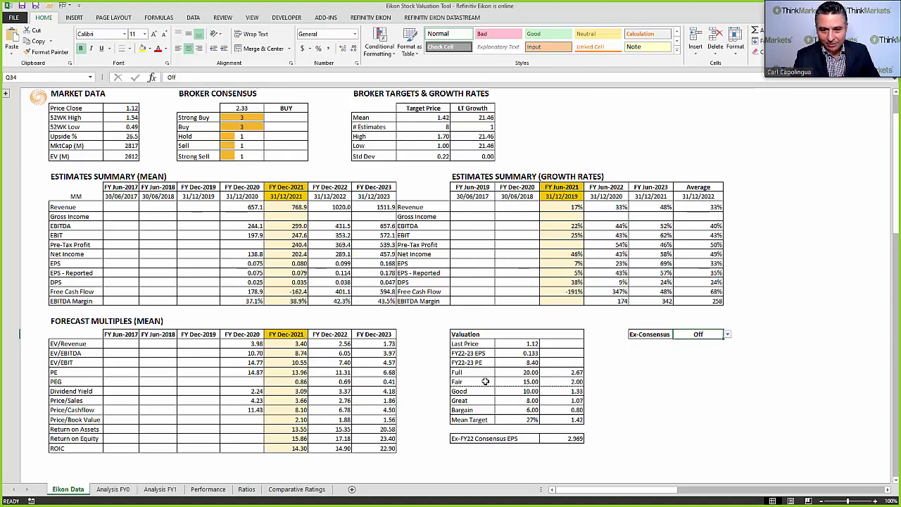
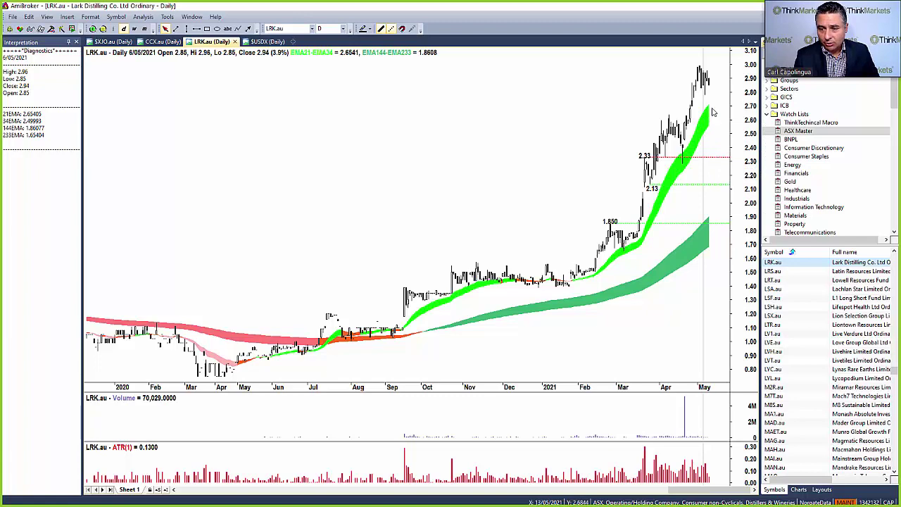
# On the LRK.au daily chart, draw small ellipses around the April 2021 low near 2.33 and at the latest end of the short-term EMA band.
pyautogui.moveTo(691, 255)
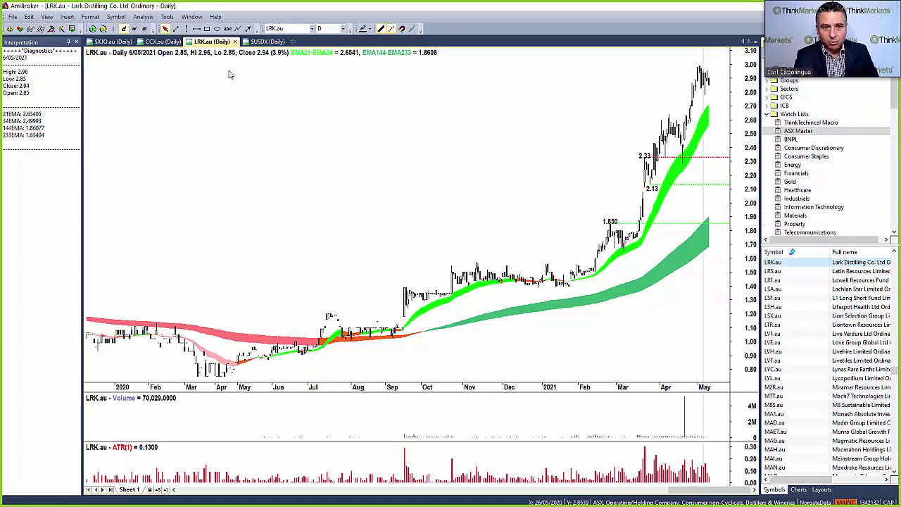
pyautogui.click(218, 30)
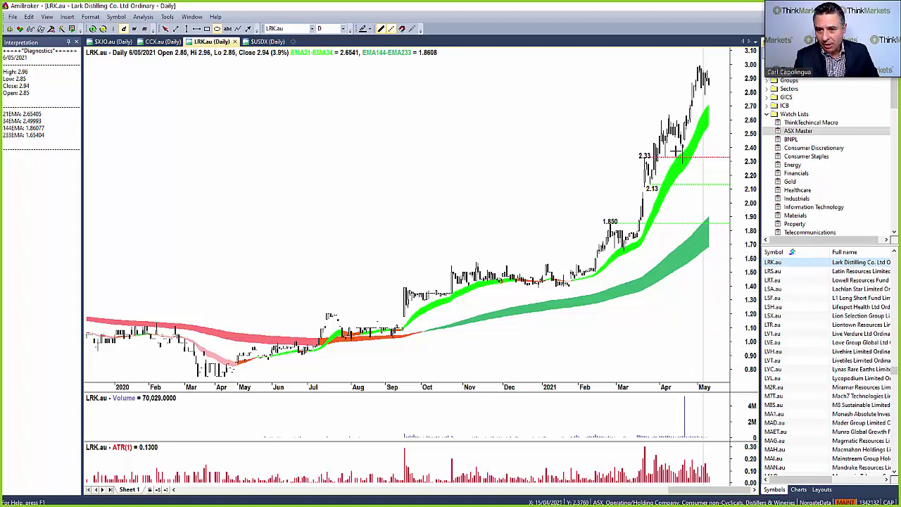
pyautogui.moveTo(674, 150); pyautogui.dragTo(692, 167)
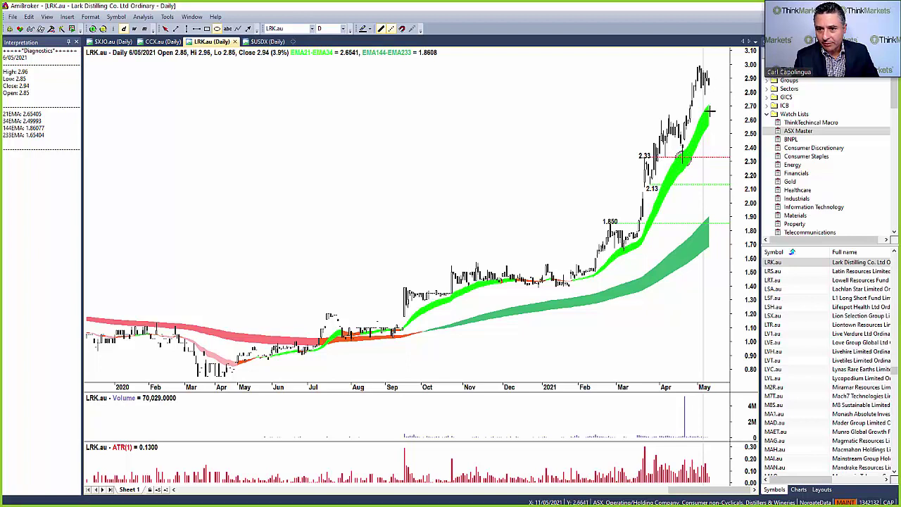
pyautogui.moveTo(705, 103); pyautogui.dragTo(723, 119)
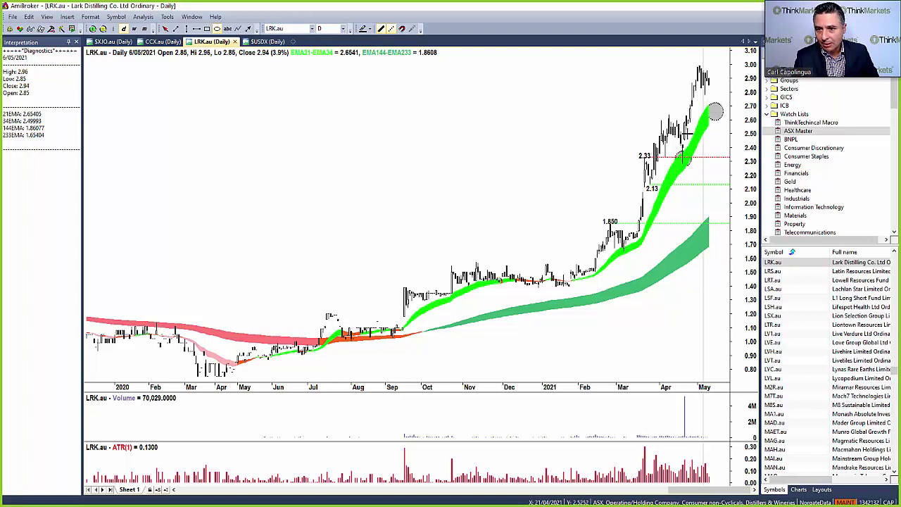
# Open the FCL.au daily chart and move the red resistance line and its label to the 17/03/2021 high, relabelling it 4.95.
pyautogui.moveTo(655, 128)
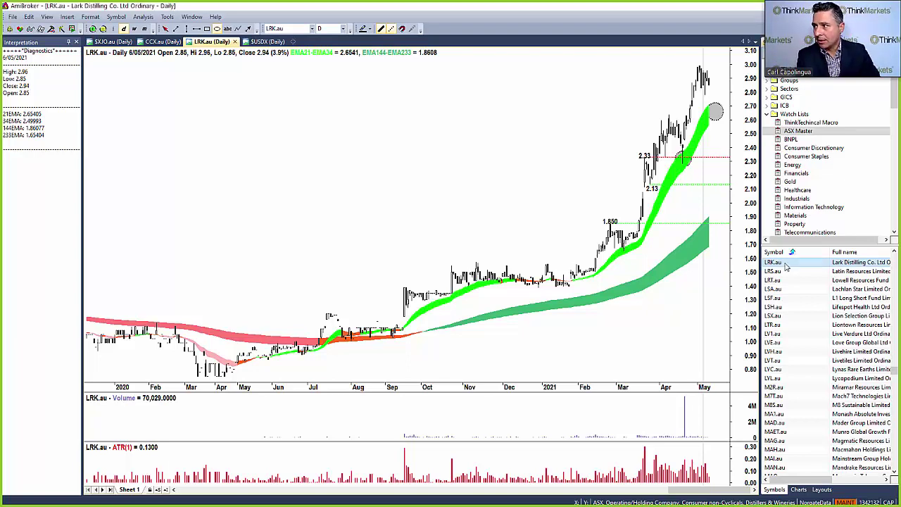
pyautogui.write('fc')
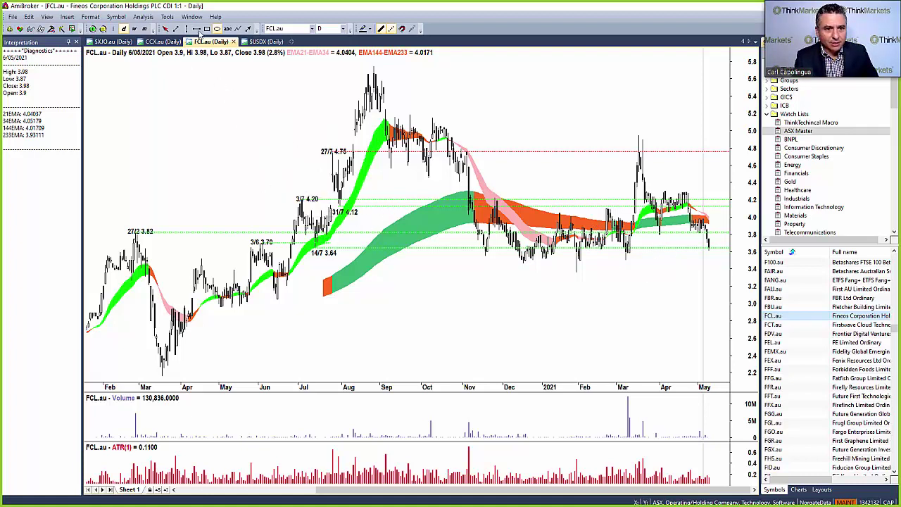
pyautogui.click(164, 28)
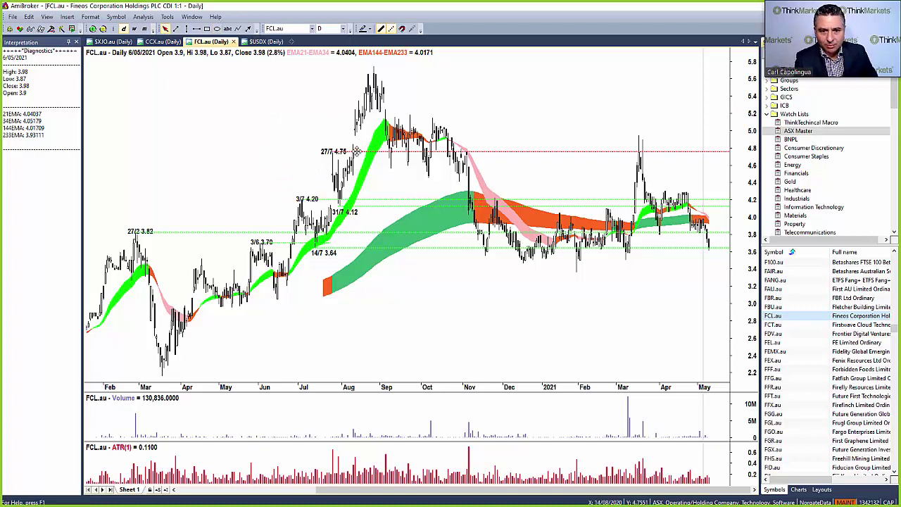
pyautogui.moveTo(639, 135); pyautogui.dragTo(659, 136)
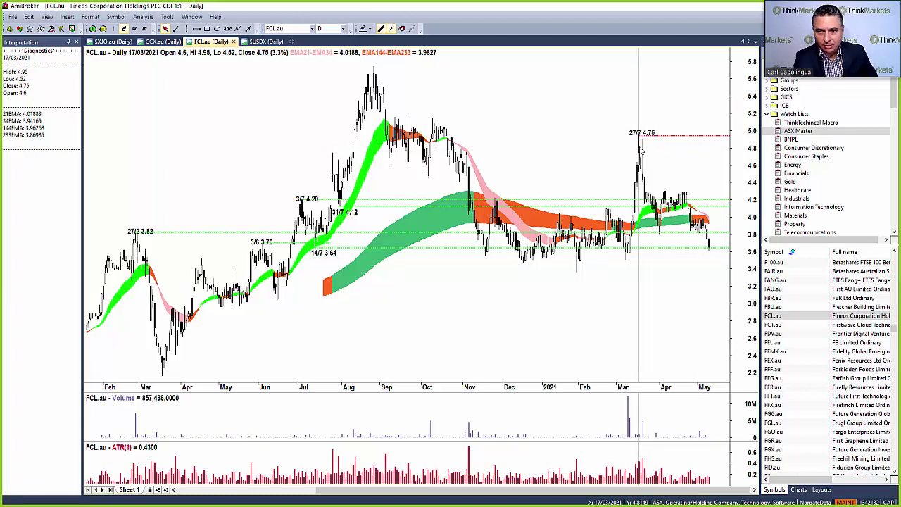
pyautogui.doubleClick(636, 133)
pyautogui.write('4.95')
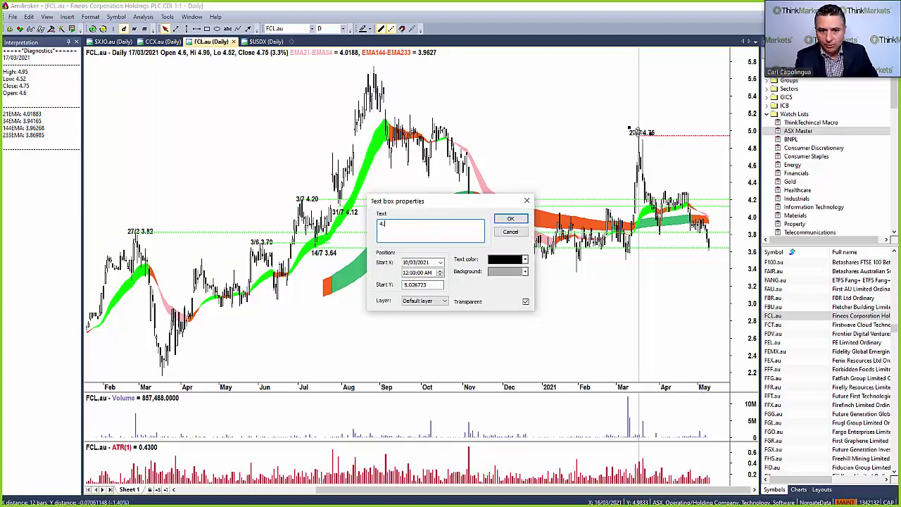
pyautogui.click(513, 219)
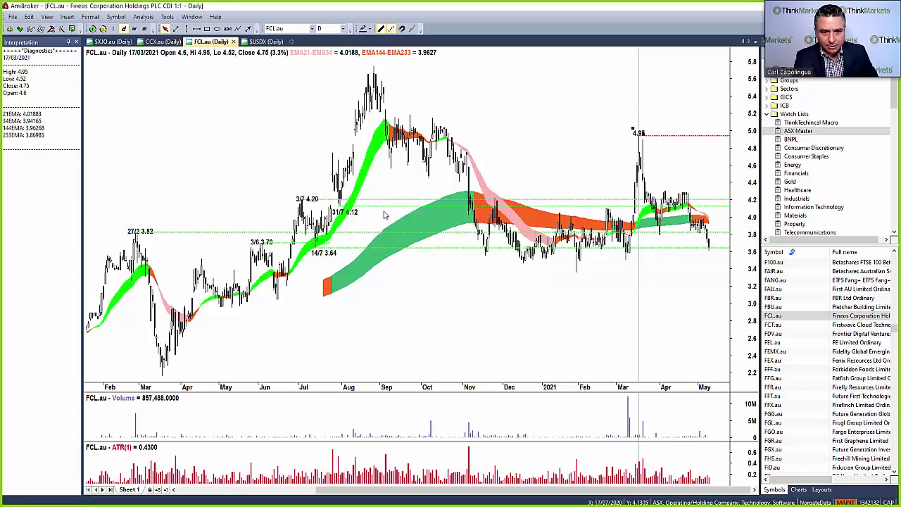
# Reposition two green support lines with their labels at the March 2021 and 29/01/2021 lows, labelled 3.50 and 3.36.
pyautogui.moveTo(568, 266); pyautogui.dragTo(682, 260)
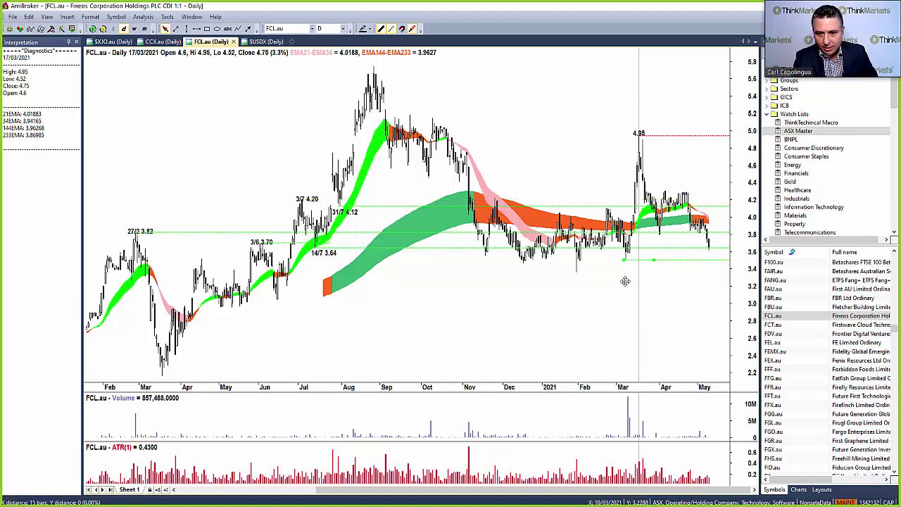
pyautogui.moveTo(625, 281); pyautogui.dragTo(577, 275)
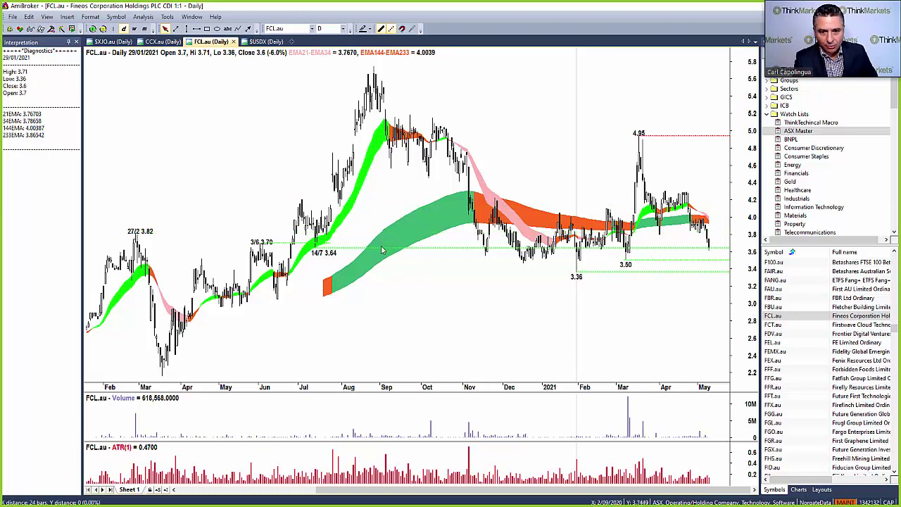
# Delete the outdated 2020 levels and labels 27/2 3.82, 3/6 3.70 and 14/7 3.64 from the FCL.au chart.
pyautogui.press('Delete')
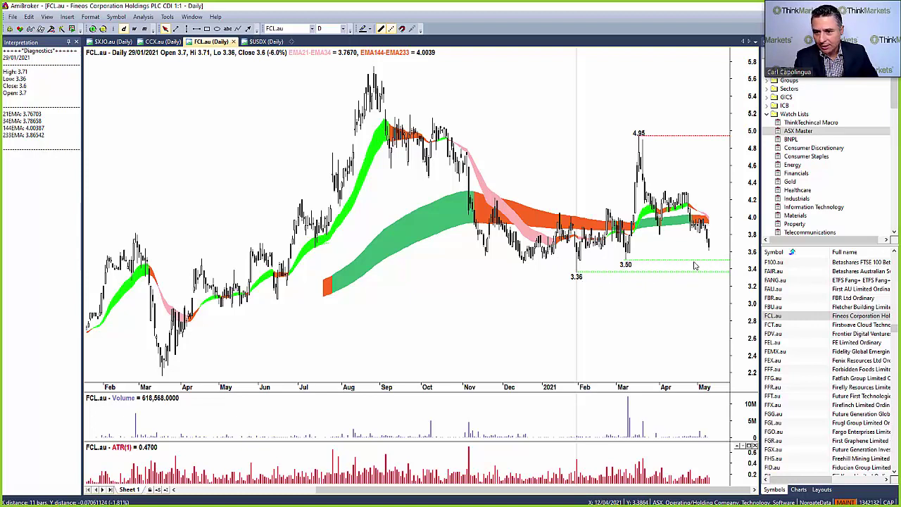
pyautogui.moveTo(705, 256)
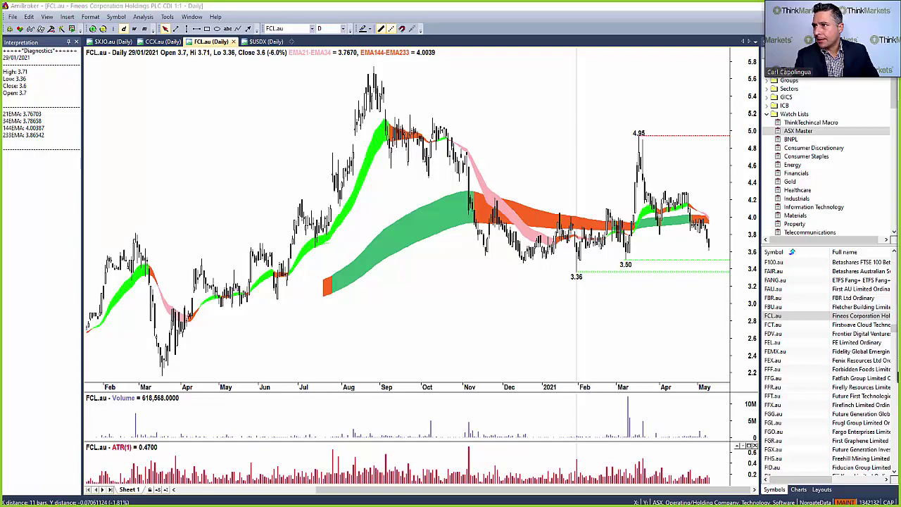
# Switch to the Eikon Stock Valuation Tool spreadsheet and review LRK.AX's Strong Buy count, target prices and closing price.
pyautogui.hotkey('alt', 'Tab')
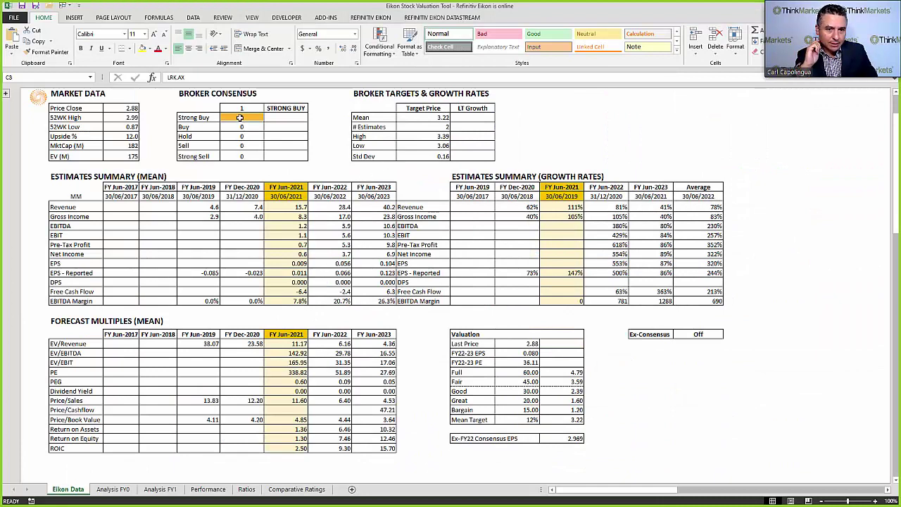
pyautogui.click(240, 117)
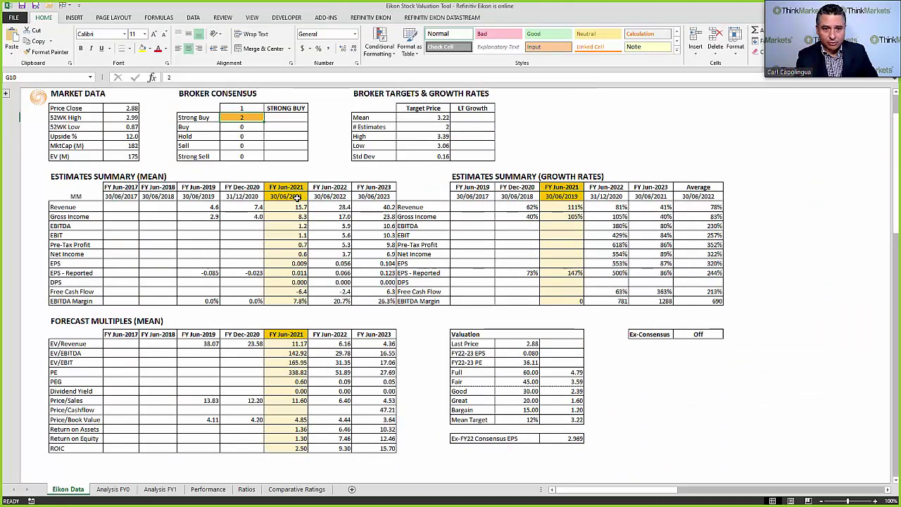
pyautogui.click(416, 117)
pyautogui.click(116, 111)
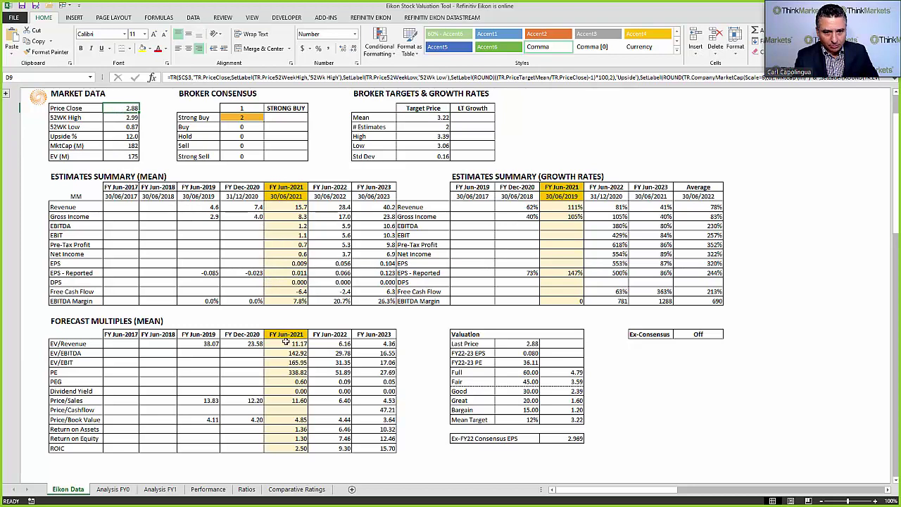
# Compare LRK.AX's PE and PEG forecasts for FY Jun-2021 to FY Jun-2023 with its EPS growth rates.
pyautogui.moveTo(286, 373); pyautogui.dragTo(374, 375)
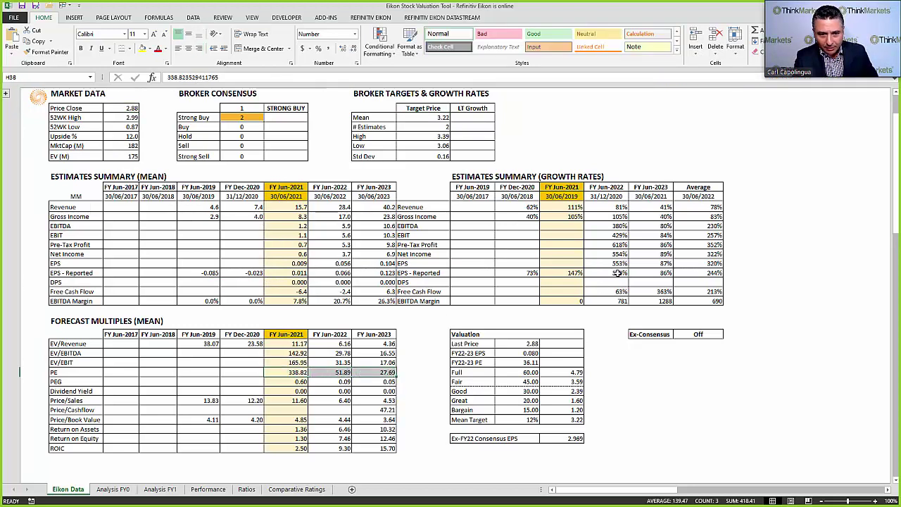
pyautogui.moveTo(602, 263); pyautogui.dragTo(710, 264)
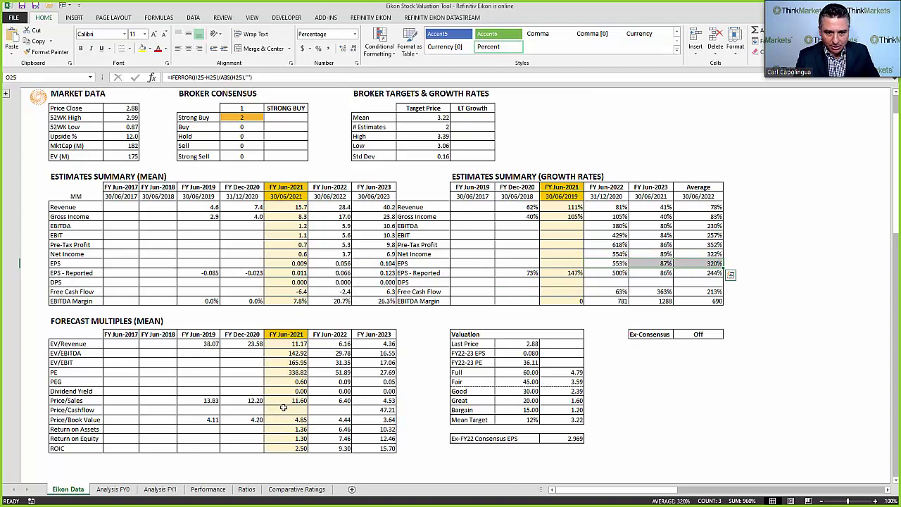
pyautogui.moveTo(295, 381); pyautogui.dragTo(362, 381)
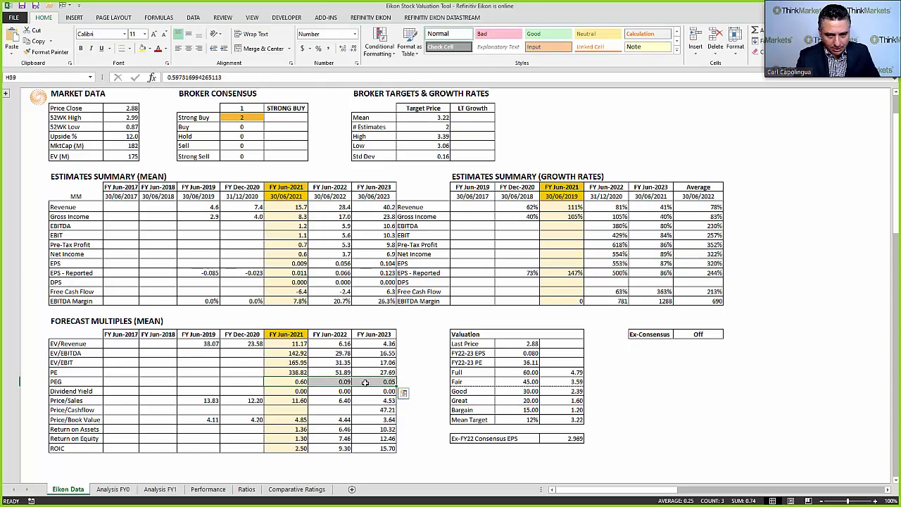
pyautogui.click(293, 371)
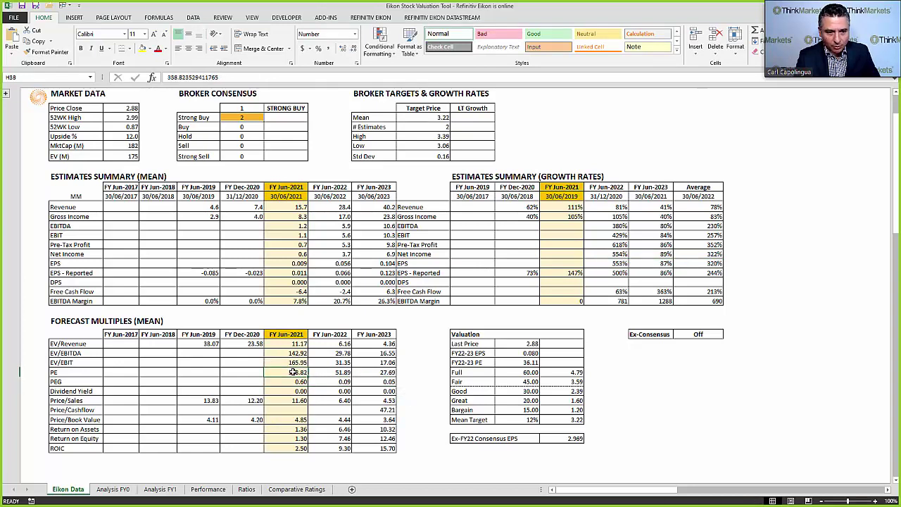
pyautogui.click(328, 372)
pyautogui.click(293, 372)
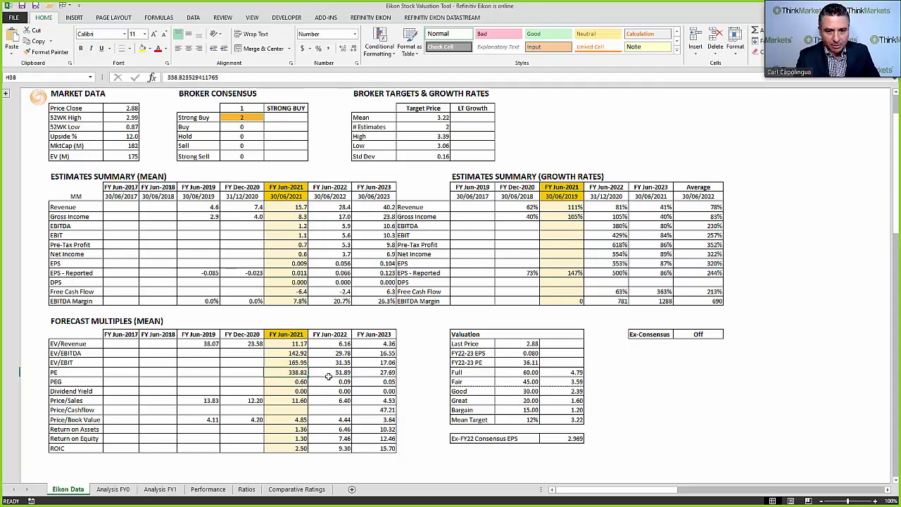
pyautogui.click(327, 373)
pyautogui.click(375, 374)
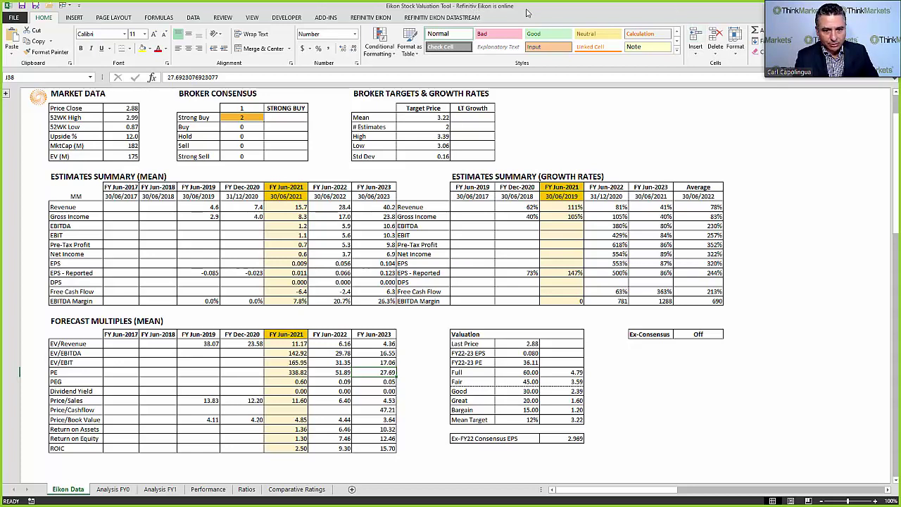
# Return to AmiBroker and open the GLL.au daily chart, framed on the period from April 2020 to May 2021.
pyautogui.click(838, 6)
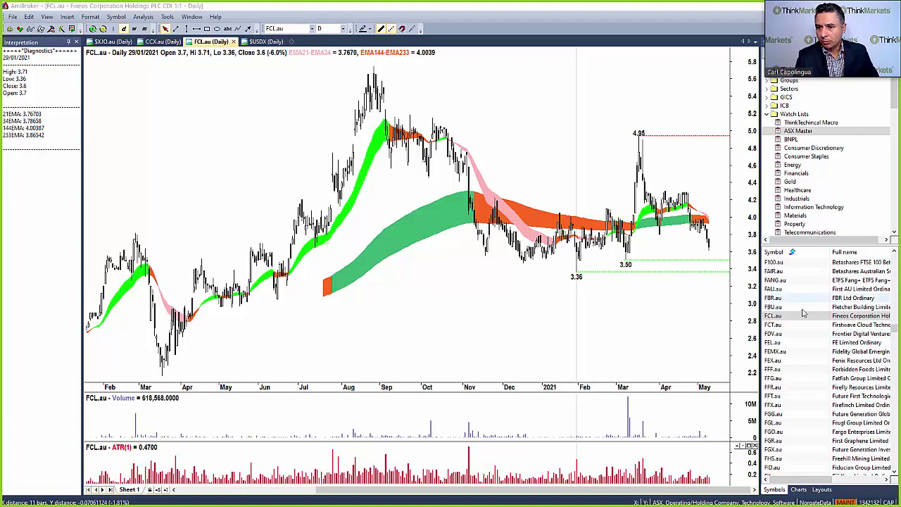
pyautogui.write('GLL')
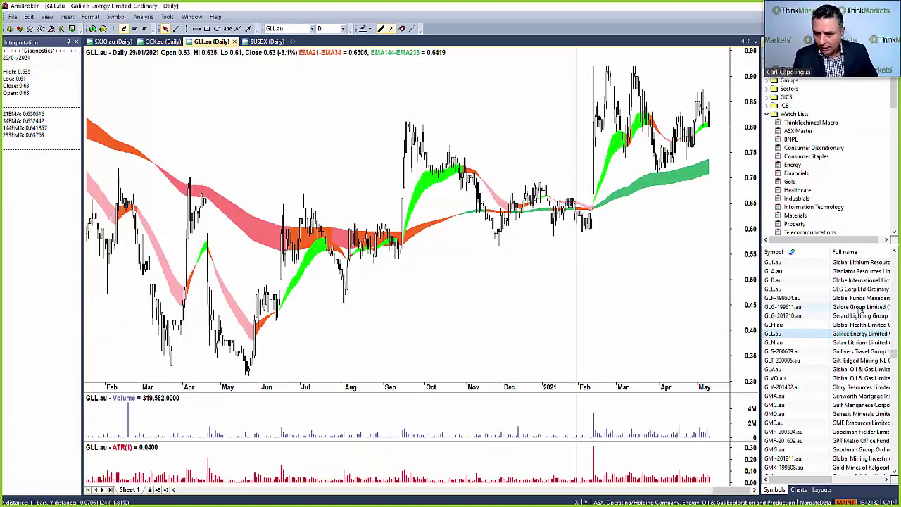
pyautogui.moveTo(793, 483)
pyautogui.mouseDown()
pyautogui.moveTo(806, 482)
pyautogui.moveTo(790, 485)
pyautogui.mouseUp()
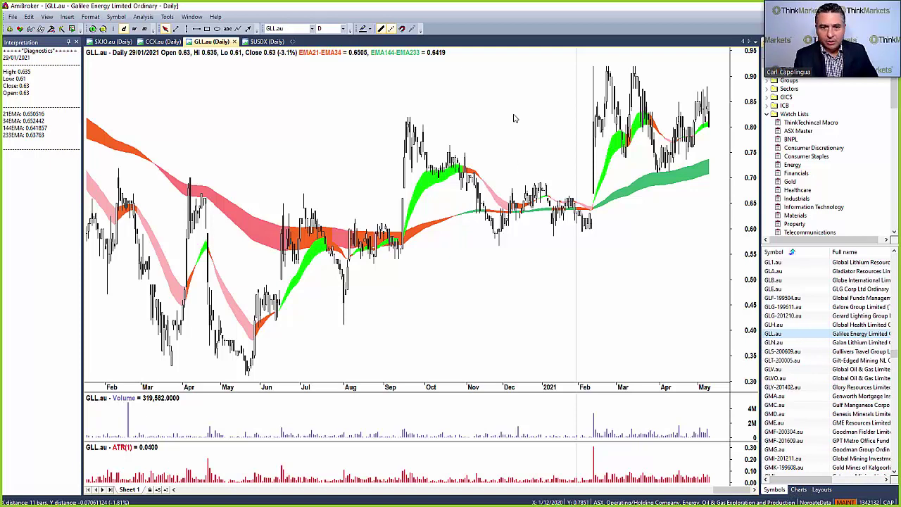
pyautogui.scroll(-1, 521, 123)
pyautogui.scroll(-4, 522, 125)
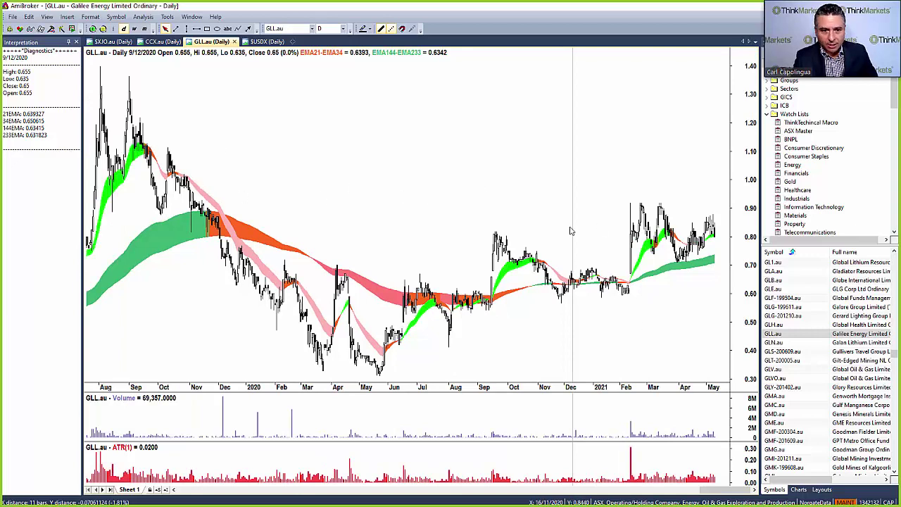
pyautogui.scroll(4, 601, 239)
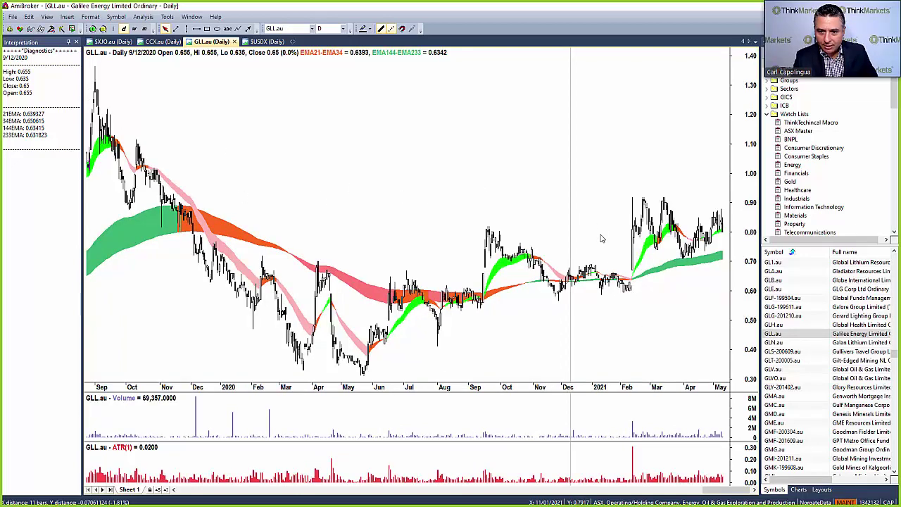
pyautogui.scroll(1, 601, 239)
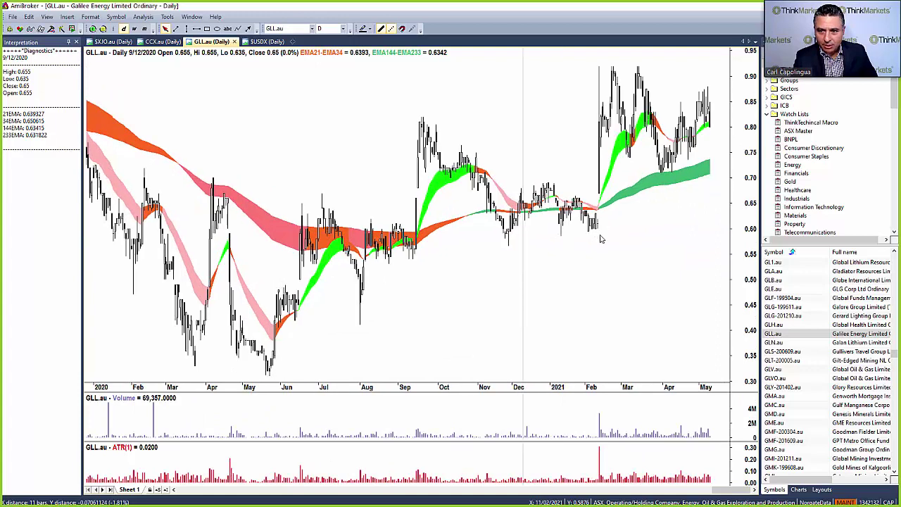
pyautogui.scroll(2, 598, 237)
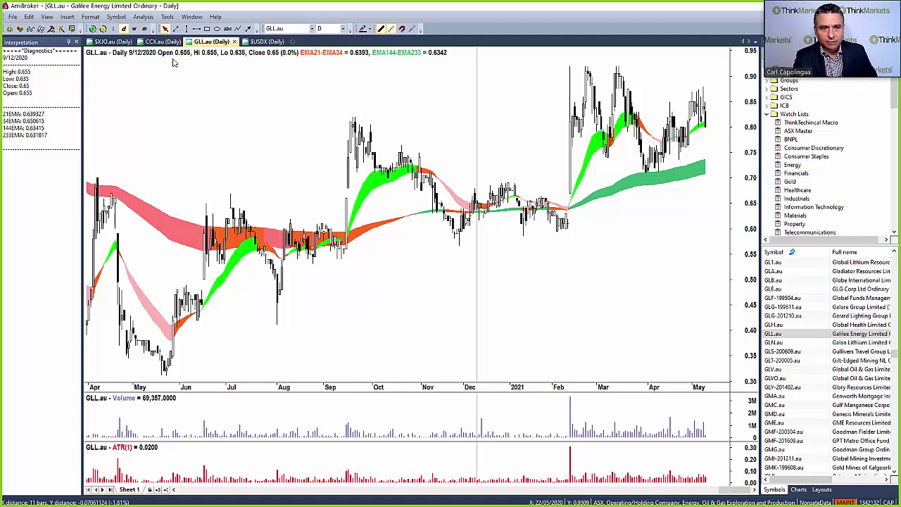
# Draw a horizontal resistance line from the 11/02/2021 high at 0.92 on GLL.au and inspect the 11/02/2021 and 31/03/2021 bars.
pyautogui.click(569, 67)
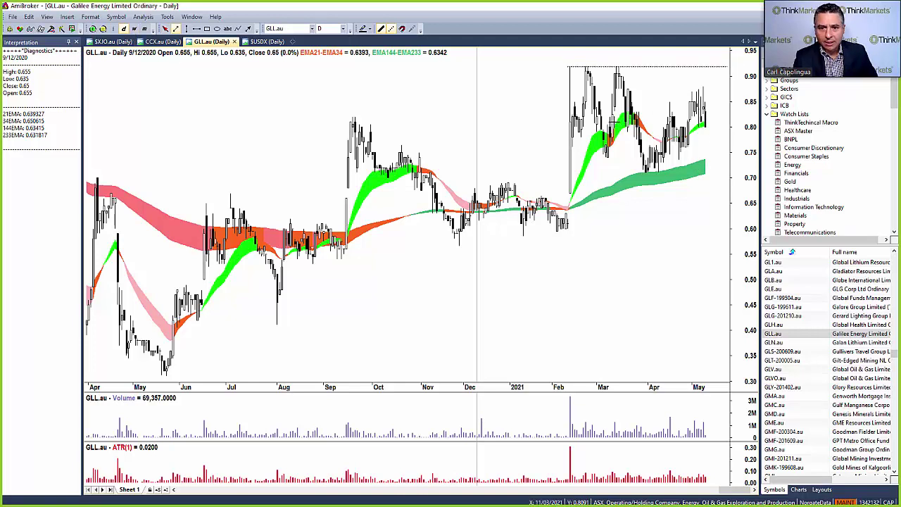
pyautogui.click(165, 30)
pyautogui.click(570, 79)
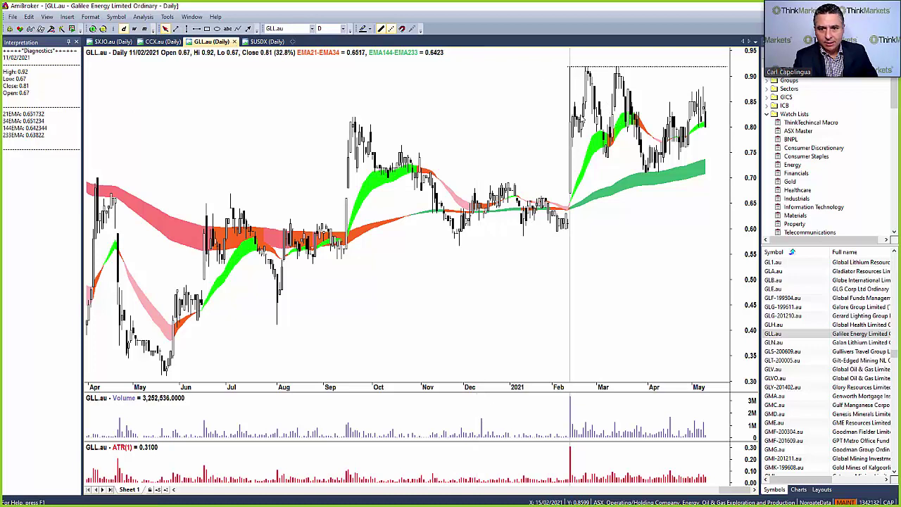
pyautogui.click(646, 174)
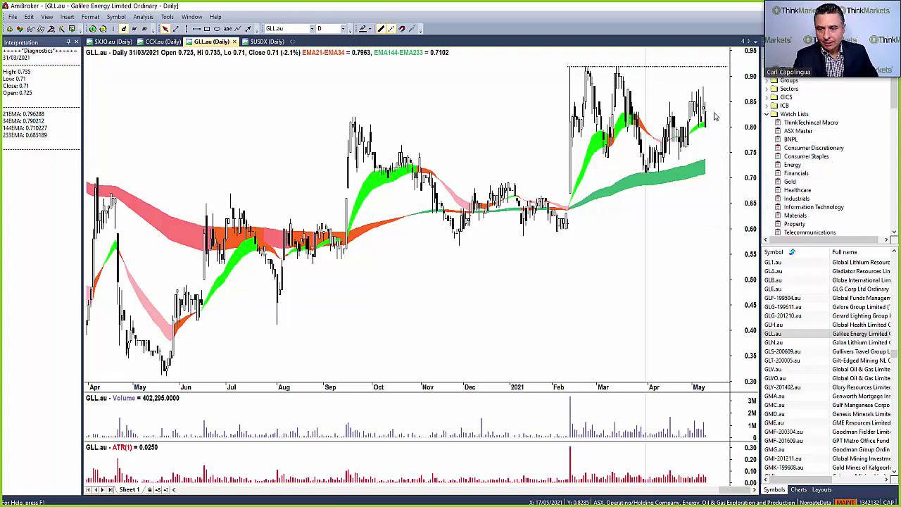
# Draw a narrow rectangle around the late-November 2020 low, spanning about 0.56 to 0.64.
pyautogui.moveTo(717, 120)
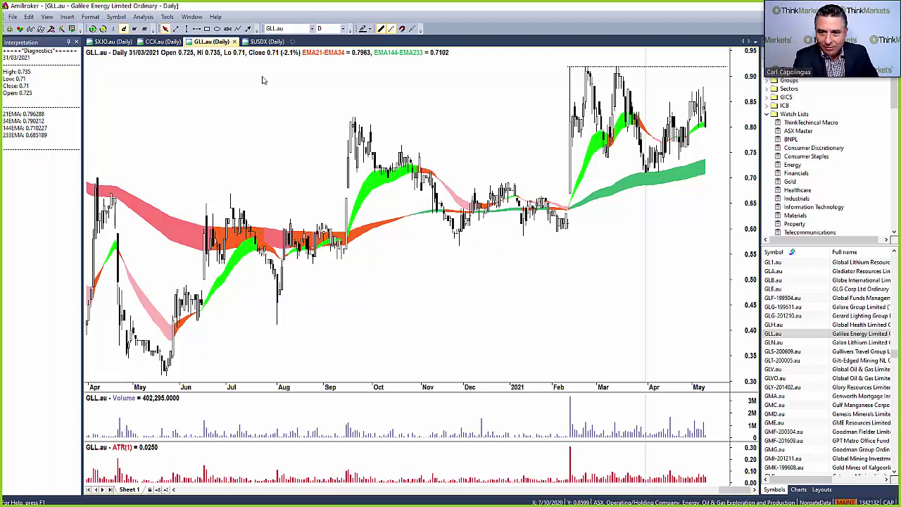
pyautogui.click(207, 28)
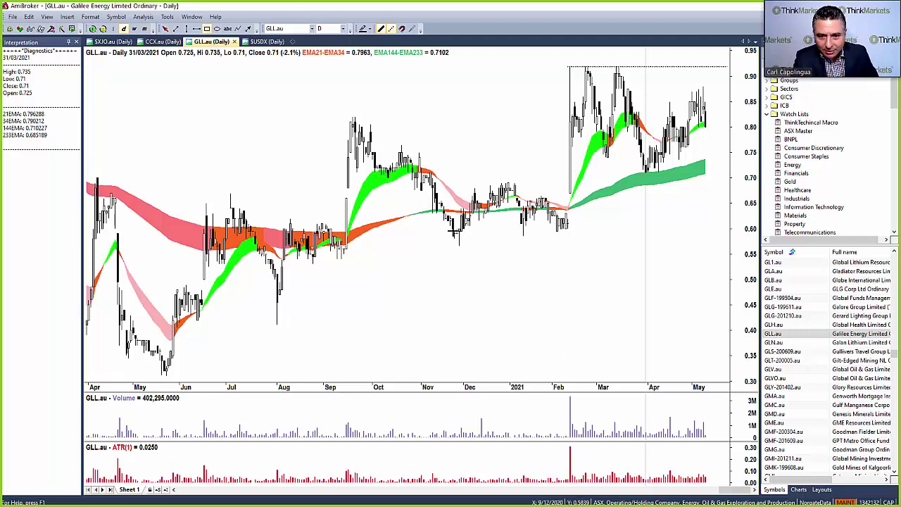
pyautogui.moveTo(456, 204); pyautogui.dragTo(463, 251)
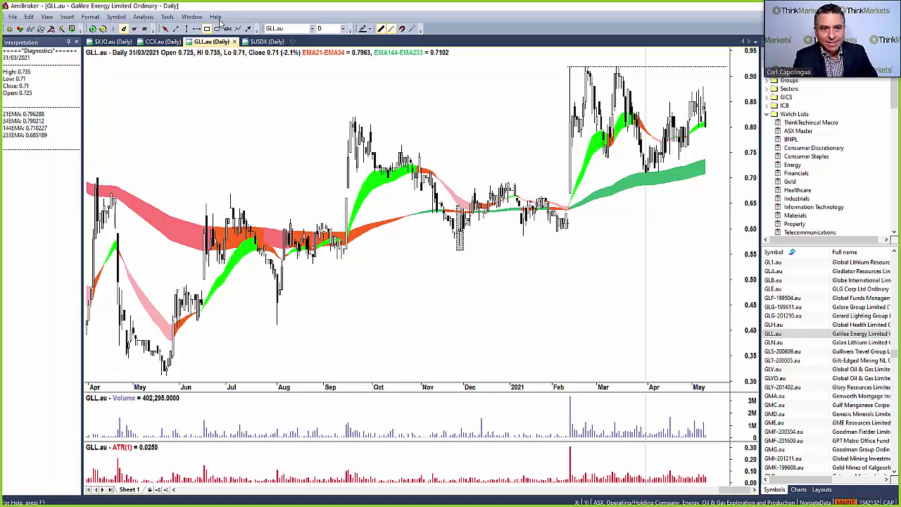
# Draw an arrow from beside the boxed November 2020 low up to the latest bar at about 0.81, and delete it again.
pyautogui.click(248, 28)
pyautogui.moveTo(470, 234)
pyautogui.mouseDown()
pyautogui.moveTo(622, 179)
pyautogui.moveTo(703, 122)
pyautogui.mouseUp()
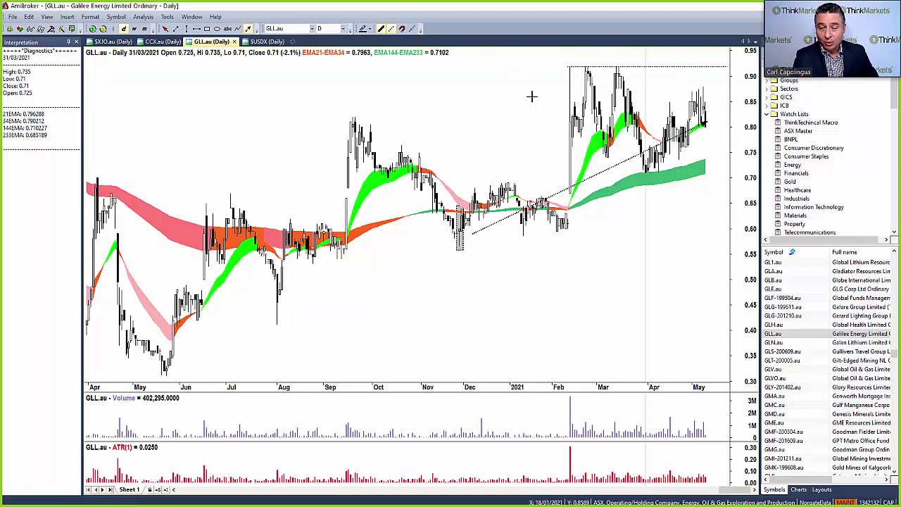
pyautogui.moveTo(532, 96)
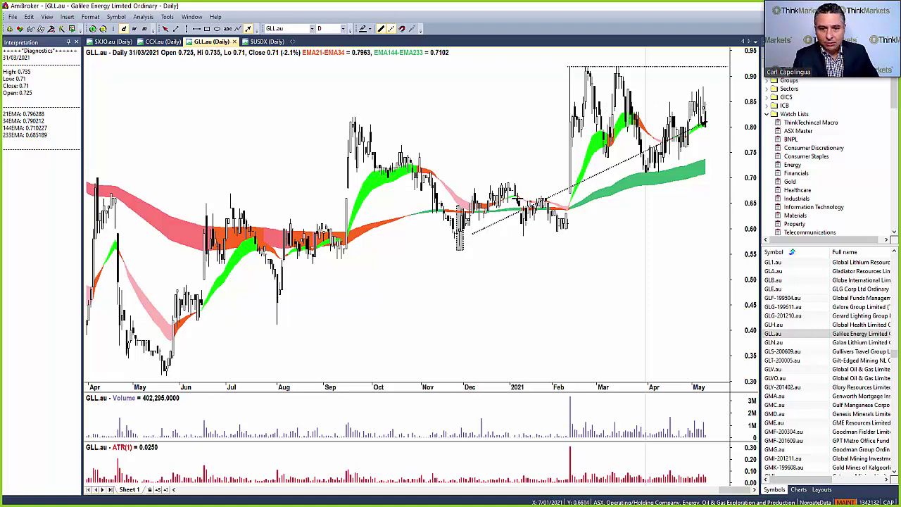
pyautogui.click(165, 29)
pyautogui.click(560, 194)
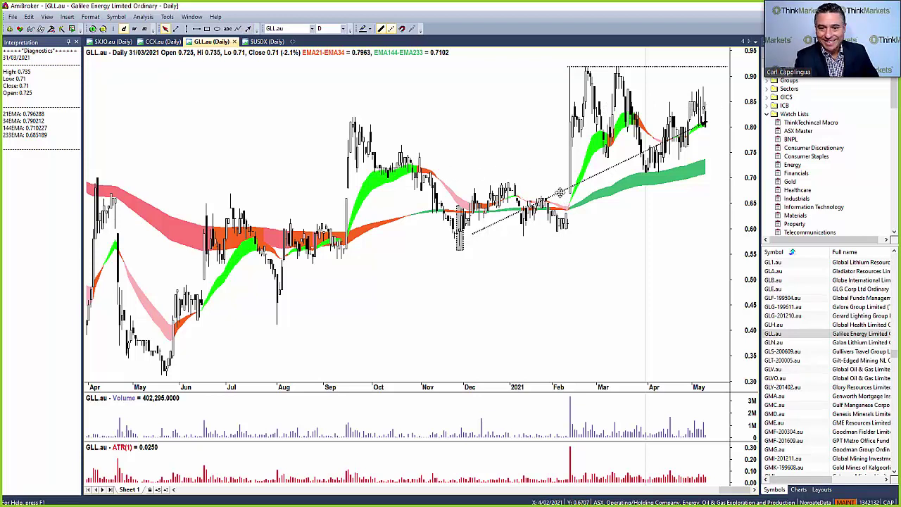
pyautogui.press('Delete')
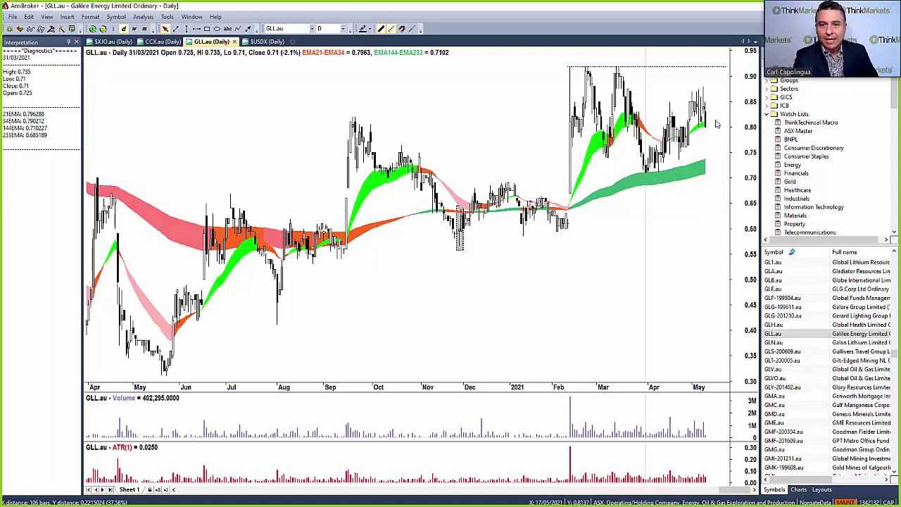
# Open the SFR.au daily chart and look over the recent price rise above the EMA bands.
pyautogui.moveTo(717, 124)
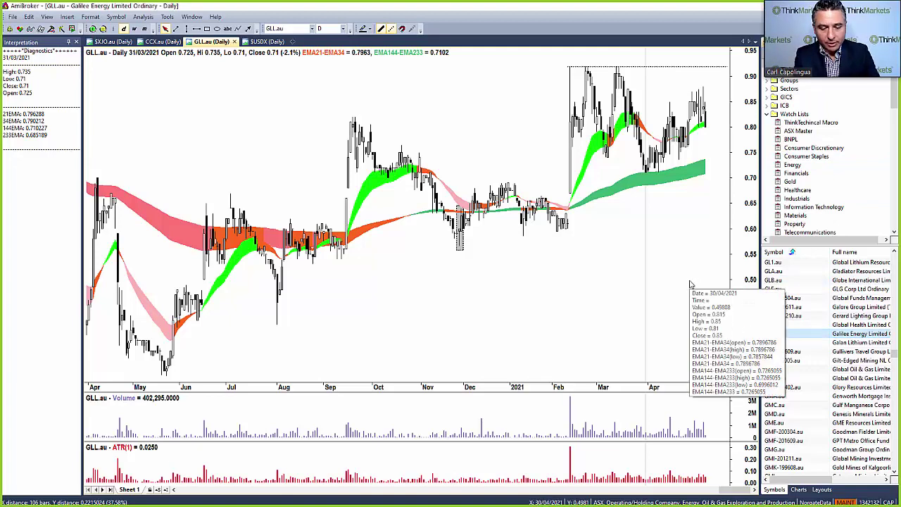
pyautogui.write('SFR')
pyautogui.press('Return')
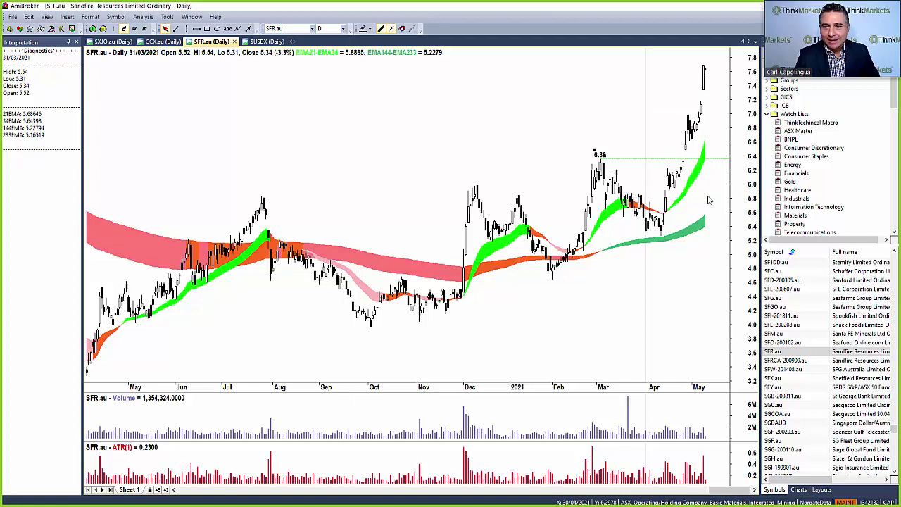
pyautogui.moveTo(708, 224)
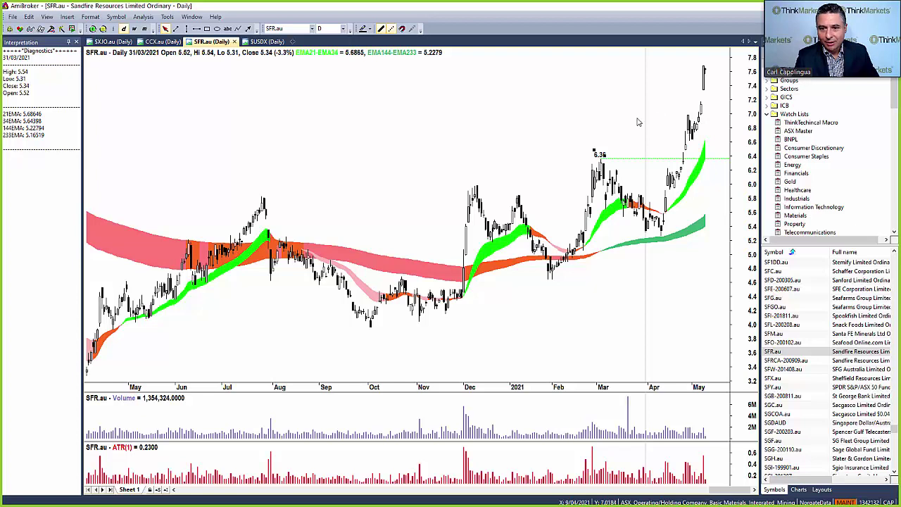
# Trace the April–May 2021 rally with zigzag trend lines and sketch a projected pullback to about 6.7 with a small rebound.
pyautogui.click(175, 28)
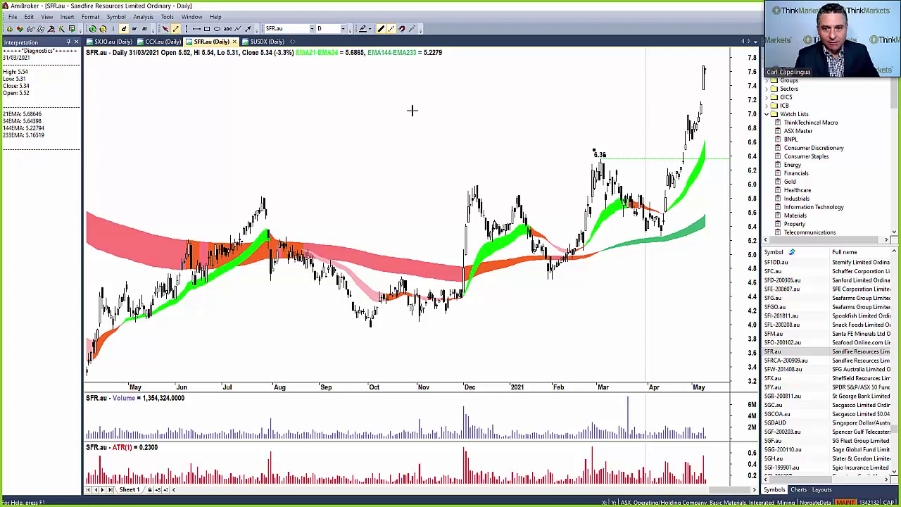
pyautogui.moveTo(675, 190)
pyautogui.mouseDown()
pyautogui.moveTo(686, 148)
pyautogui.moveTo(669, 211)
pyautogui.moveTo(686, 115)
pyautogui.moveTo(694, 139)
pyautogui.moveTo(706, 66)
pyautogui.mouseUp()
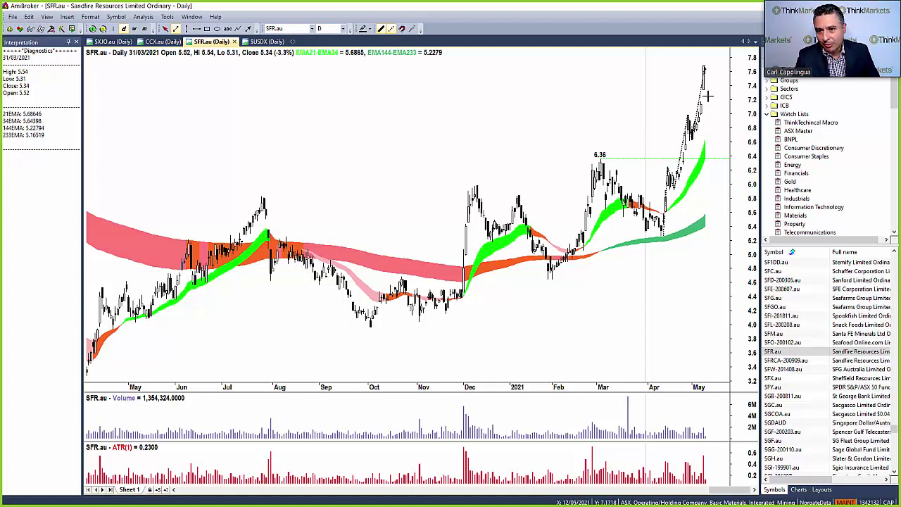
pyautogui.moveTo(708, 94); pyautogui.dragTo(713, 132)
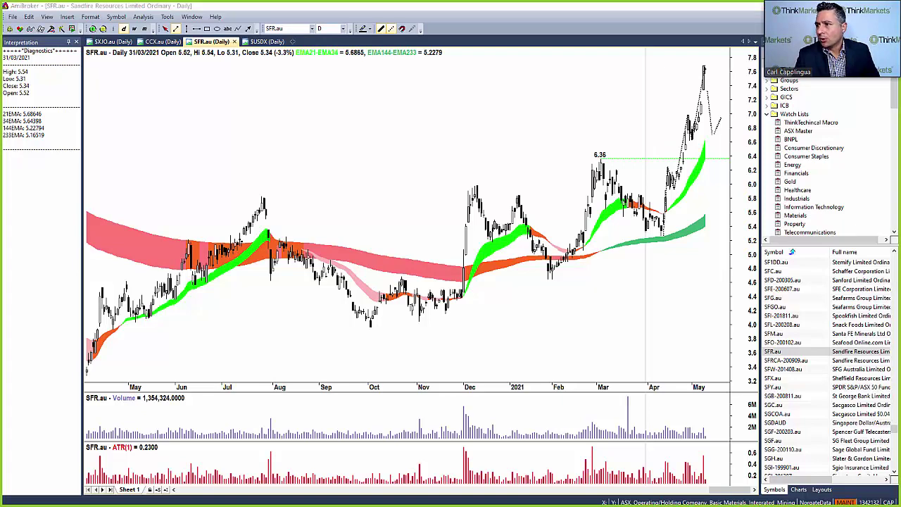
# Switch to the Excel stock valuation workbook and look over the mean estimates summary for the loaded stock.
pyautogui.hotkey('alt', 'Tab')
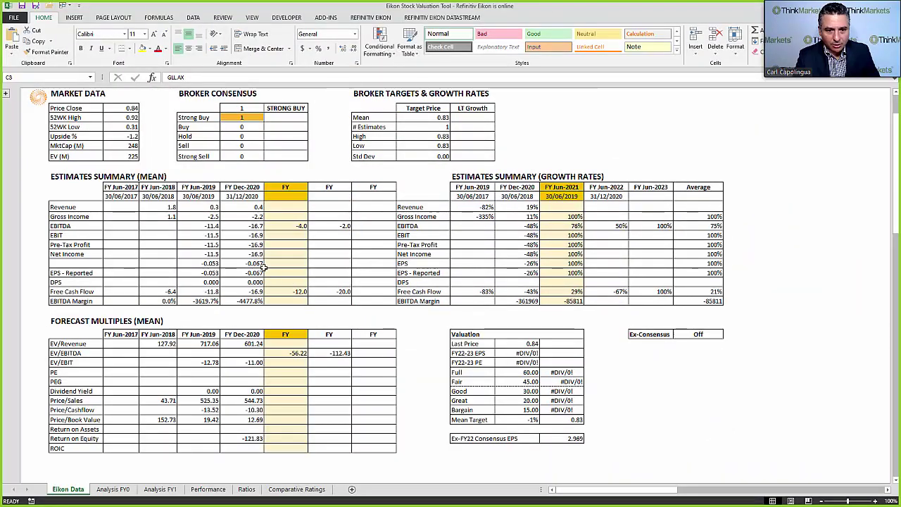
pyautogui.moveTo(251, 206); pyautogui.dragTo(154, 301)
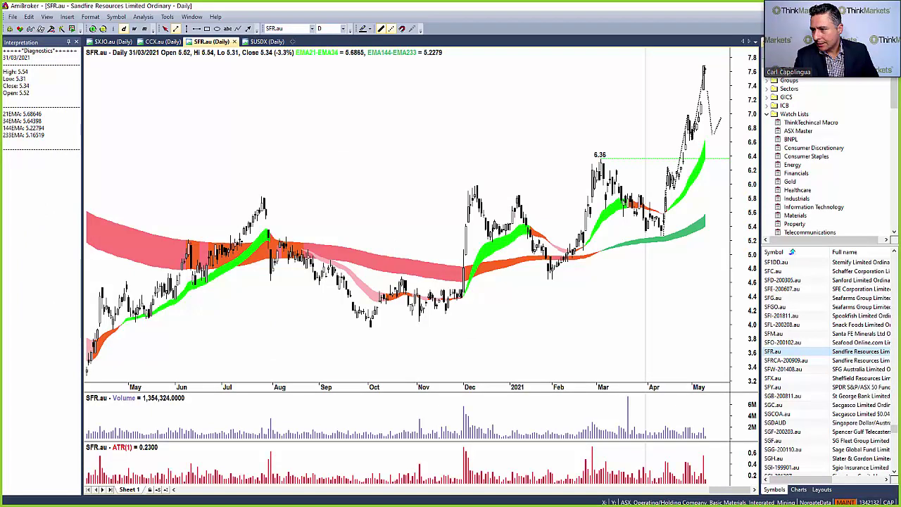
# Open the AIS.au daily chart and draw a descending trend line from the late-February 2021 high at about 0.14 to about 0.115 in May.
pyautogui.click(773, 352)
pyautogui.write('is')
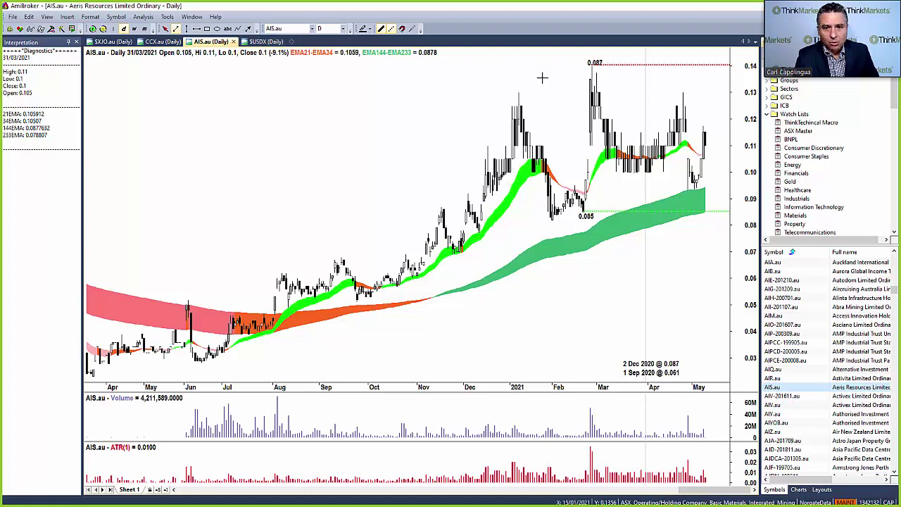
pyautogui.click(178, 29)
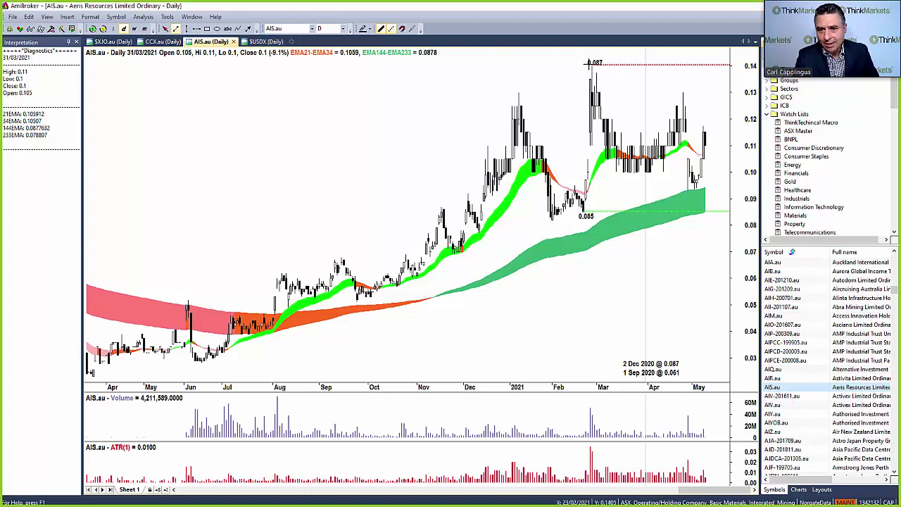
pyautogui.moveTo(593, 65); pyautogui.dragTo(719, 131)
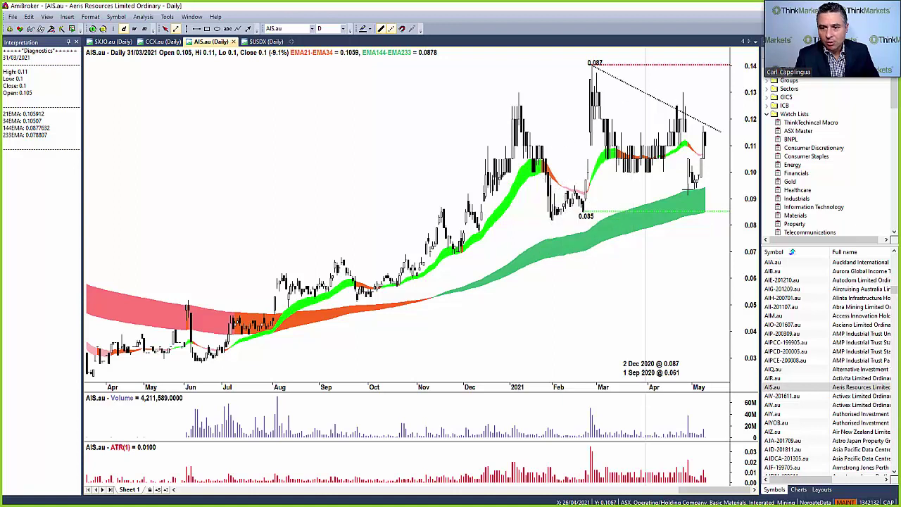
# Select the 4/05/2021 bar on the AIS.au chart and examine the recent low against the long-term EMA band and the trend line.
pyautogui.click(167, 29)
pyautogui.click(696, 217)
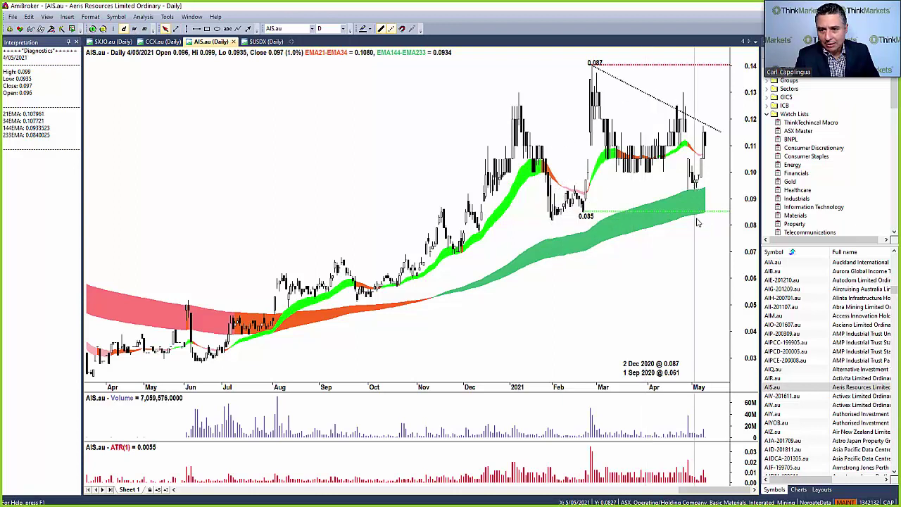
pyautogui.moveTo(697, 223)
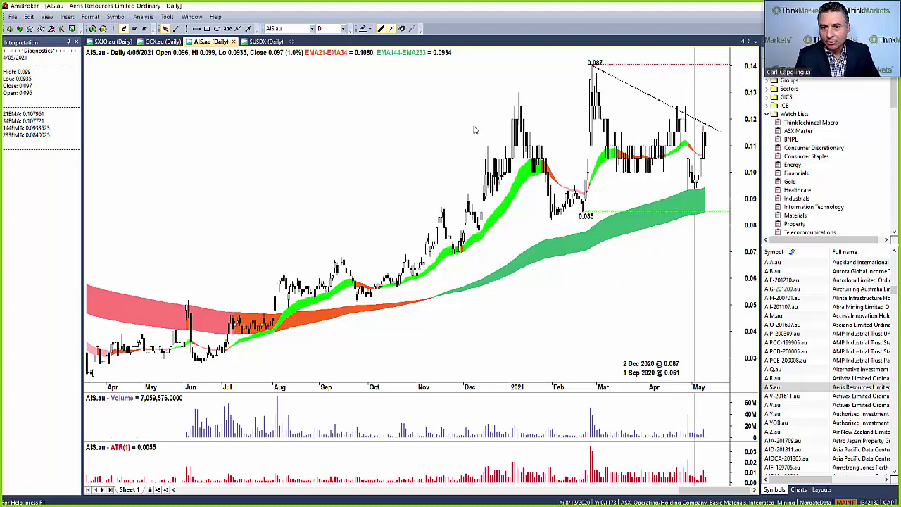
pyautogui.moveTo(715, 132)
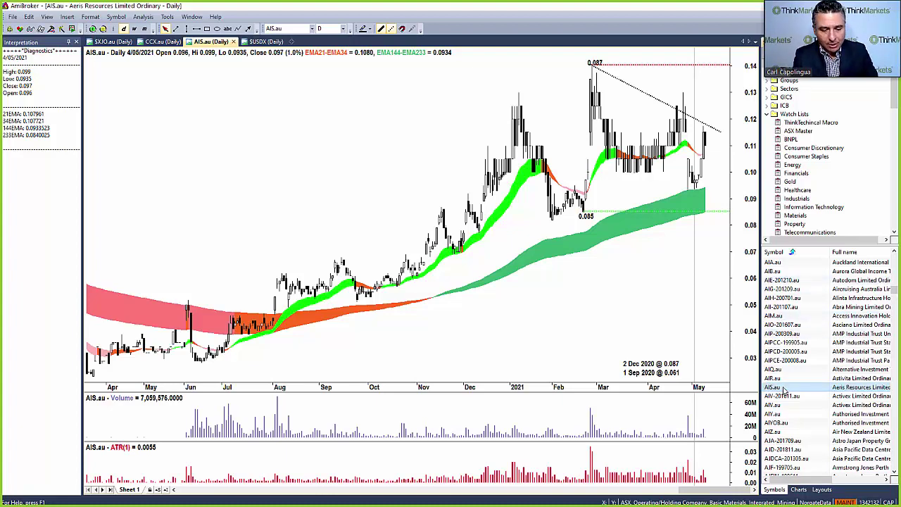
# Open the HZN.au daily chart and look over its price trend, EMA bands and volume from mid-2020 to May 2021.
pyautogui.write('hzn')
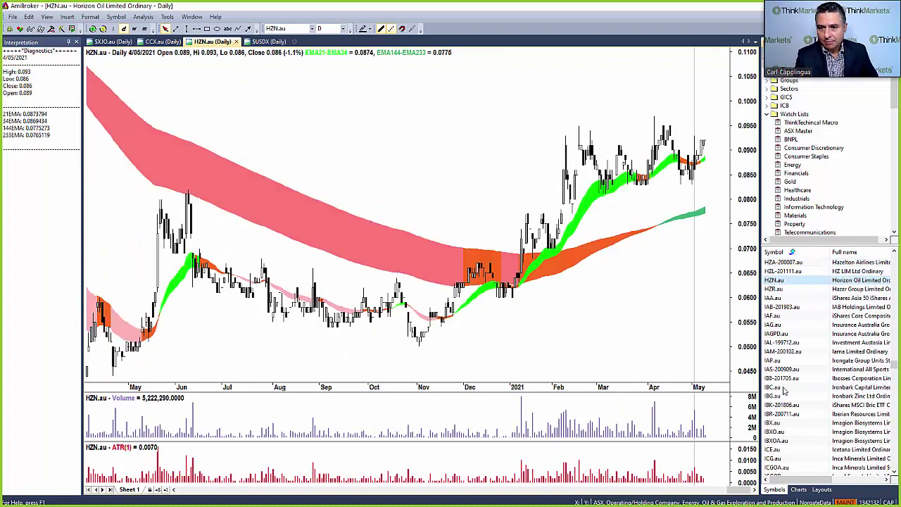
pyautogui.moveTo(442, 242)
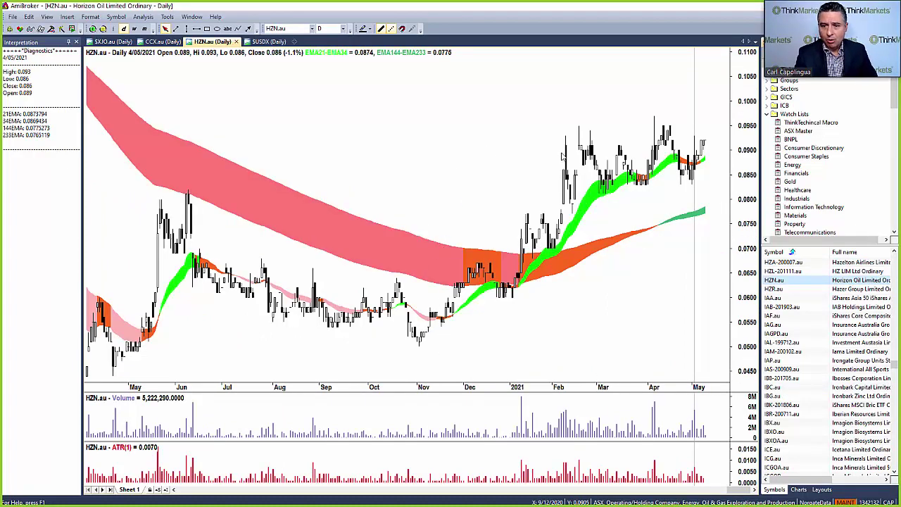
pyautogui.moveTo(563, 155)
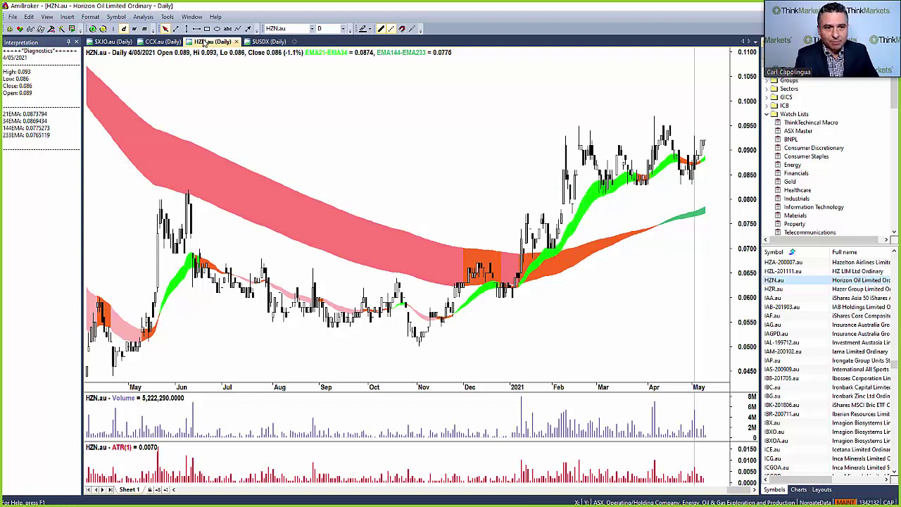
pyautogui.click(176, 29)
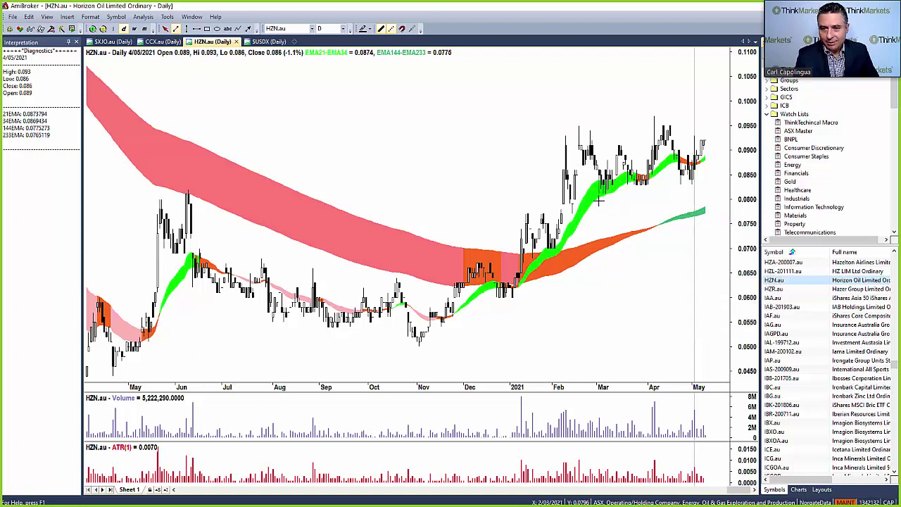
pyautogui.moveTo(592, 197)
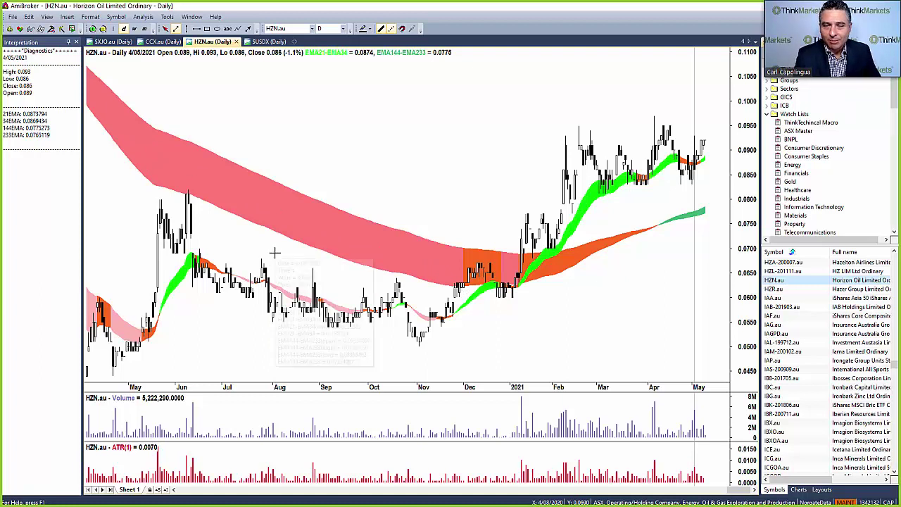
pyautogui.moveTo(275, 252)
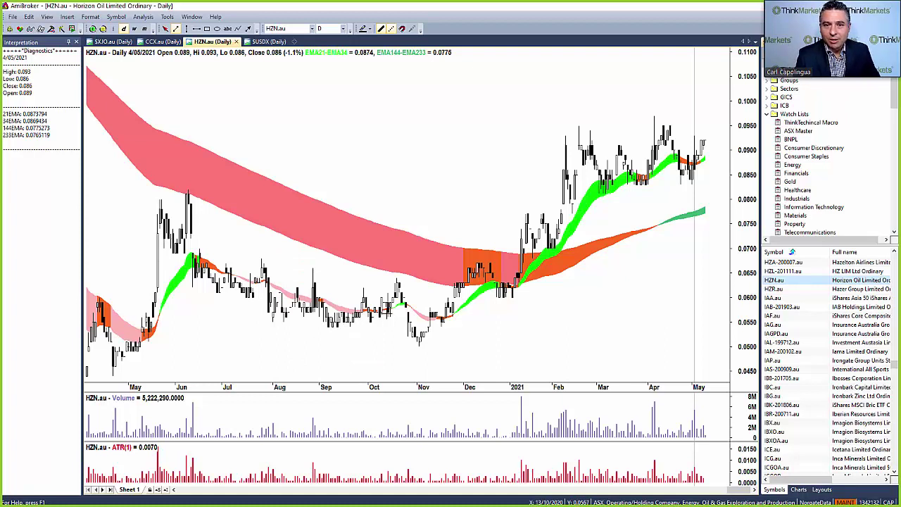
pyautogui.moveTo(385, 313)
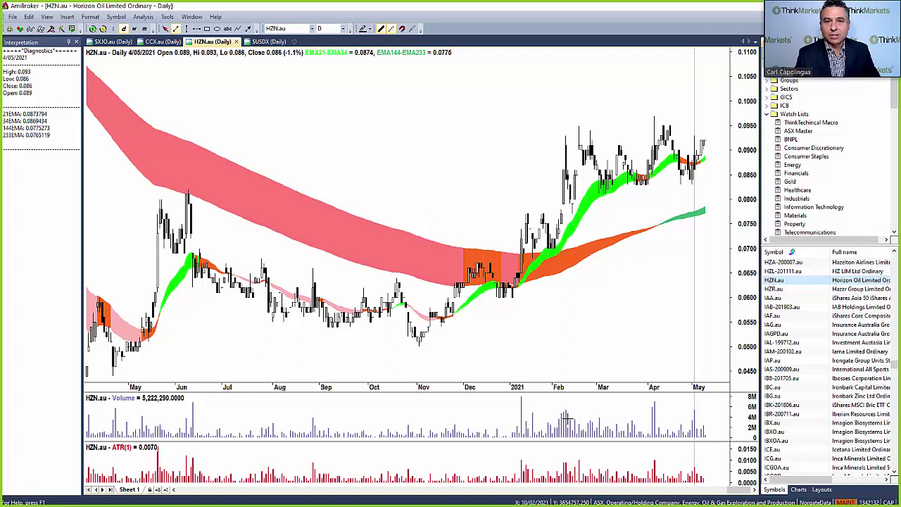
pyautogui.moveTo(566, 421)
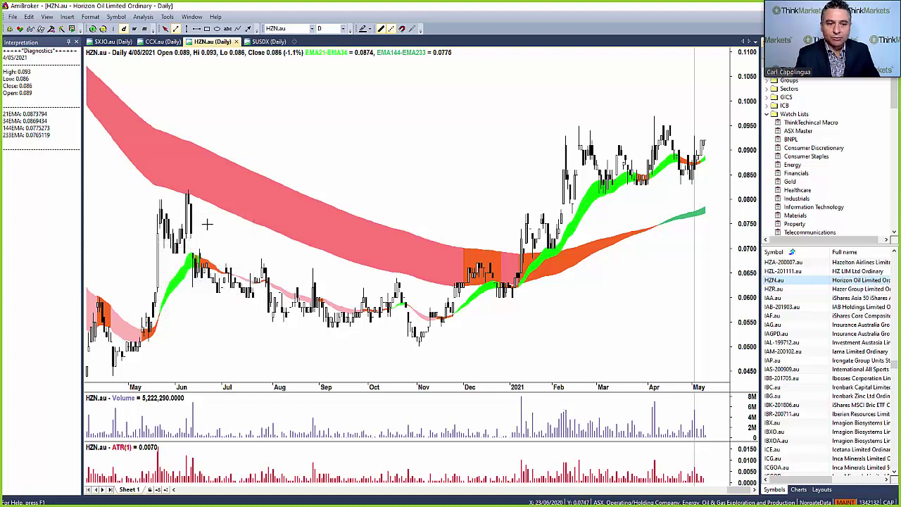
# Examine HZN.au's price history back to November 2019 and inspect the individual bars of the January–February 2021 rise.
pyautogui.scroll(-3, 261, 252)
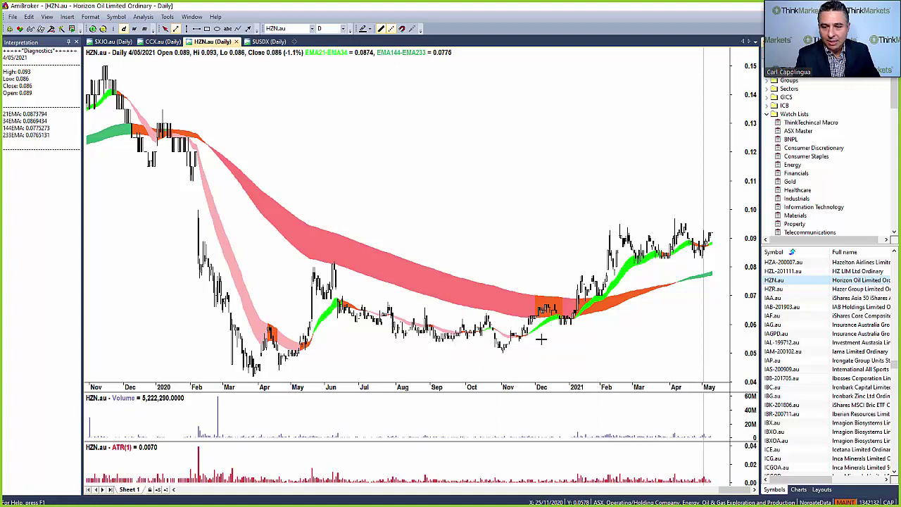
pyautogui.scroll(2, 561, 338)
pyautogui.scroll(2, 561, 337)
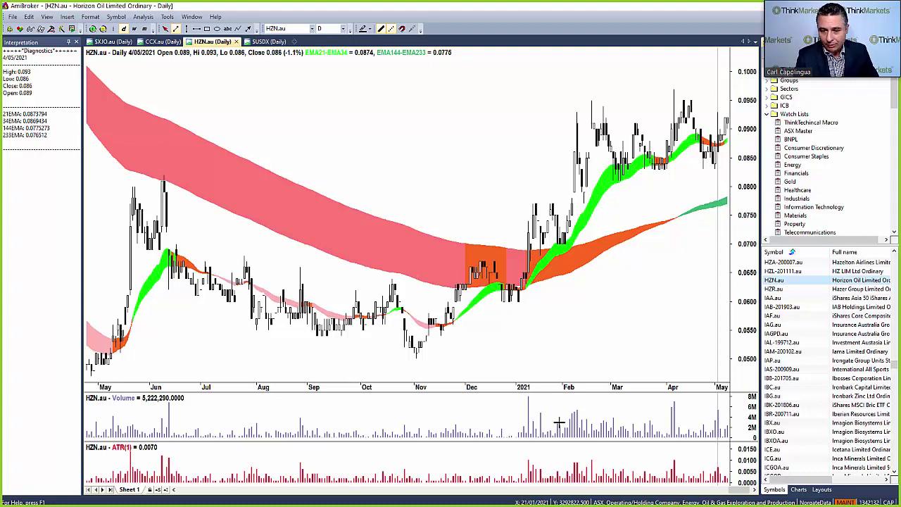
pyautogui.scroll(-2, 548, 265)
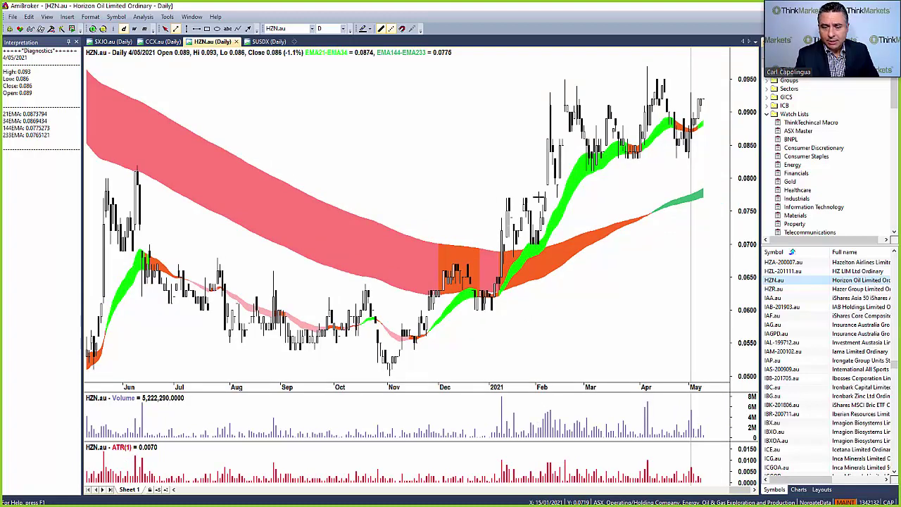
pyautogui.moveTo(505, 223)
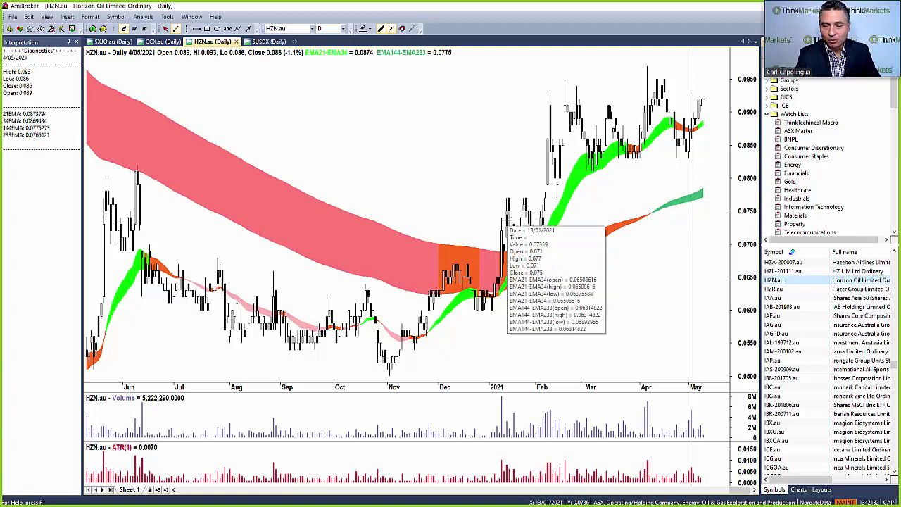
pyautogui.moveTo(533, 222)
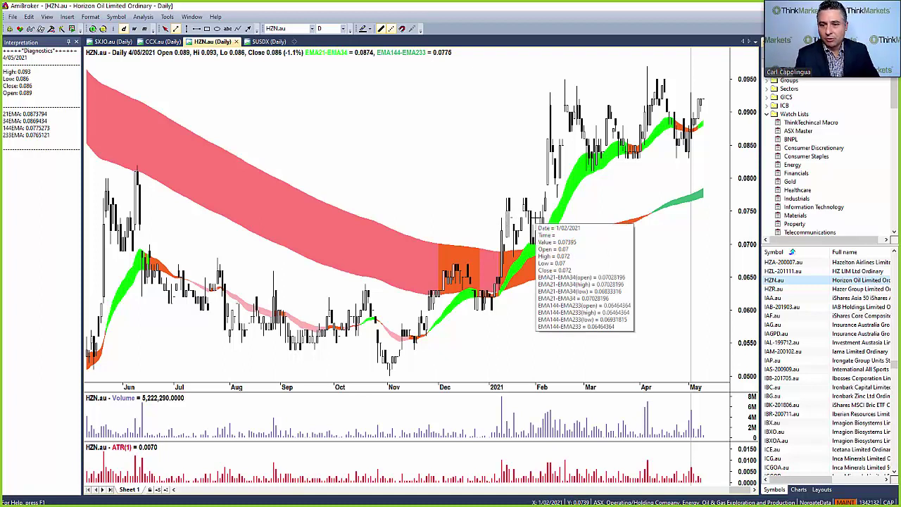
pyautogui.moveTo(606, 146)
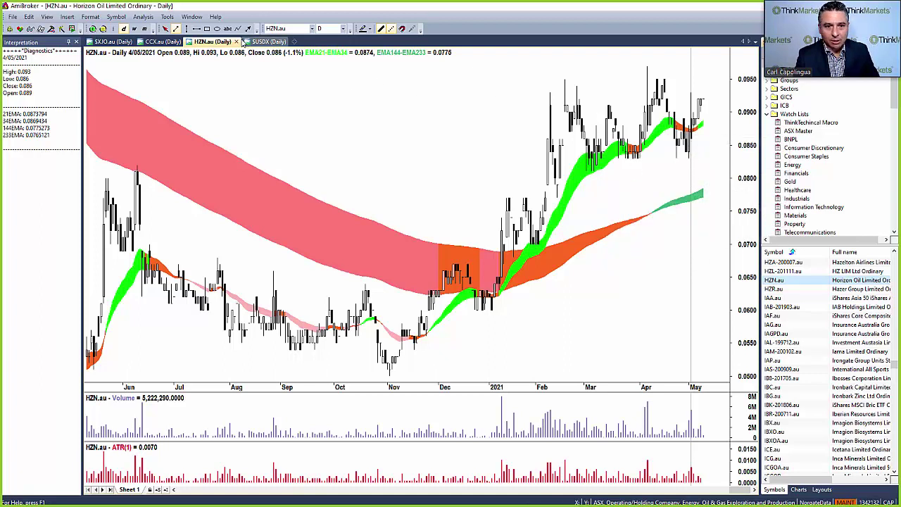
# Draw a rectangle around HZN.au's February–May 2021 trading range, spanning about 0.082 to 0.095, and review the highs near its upper edge.
pyautogui.click(207, 29)
pyautogui.moveTo(550, 79); pyautogui.dragTo(727, 162)
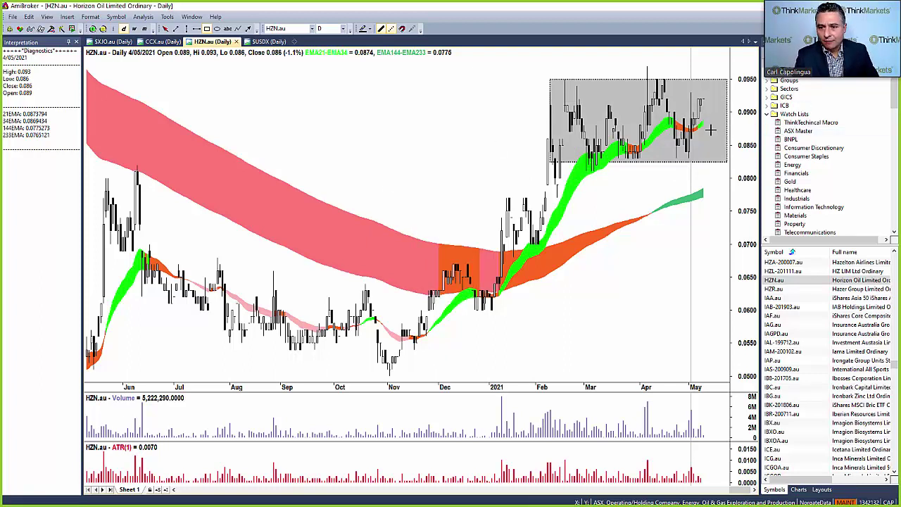
pyautogui.moveTo(712, 123)
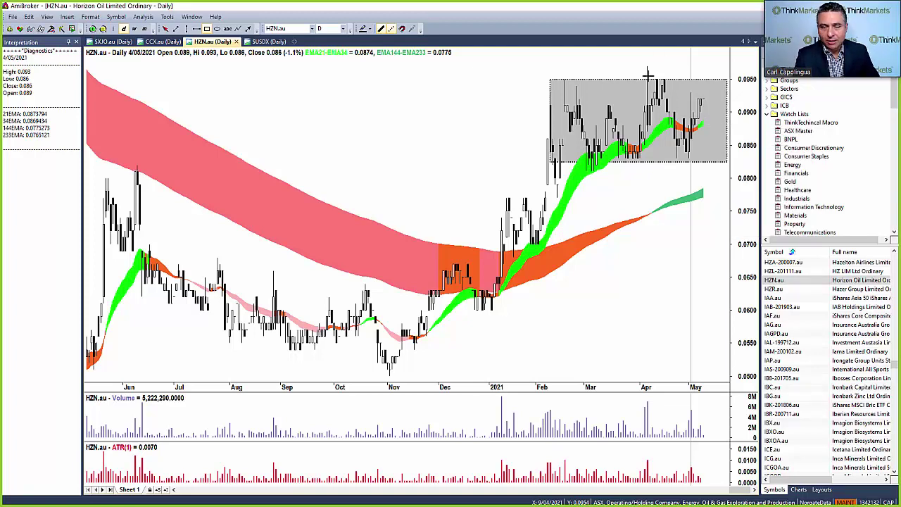
pyautogui.moveTo(648, 73)
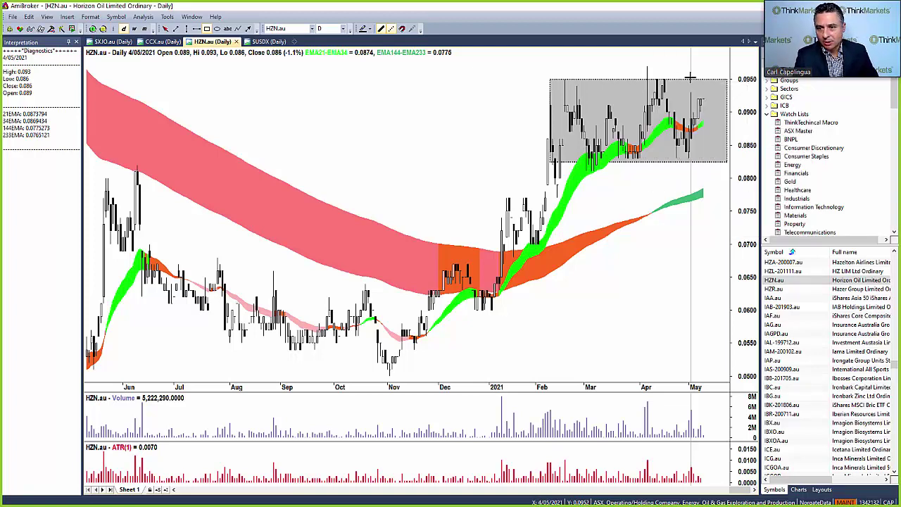
pyautogui.moveTo(575, 83)
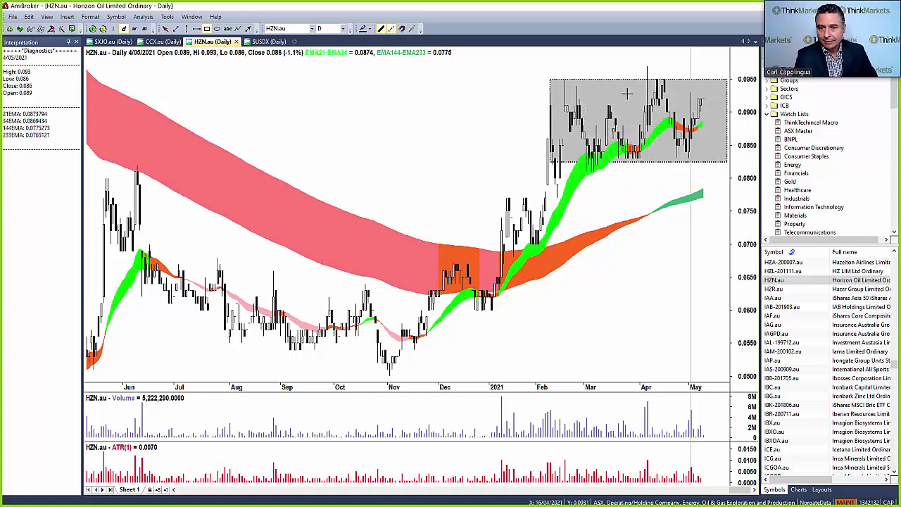
pyautogui.moveTo(613, 99)
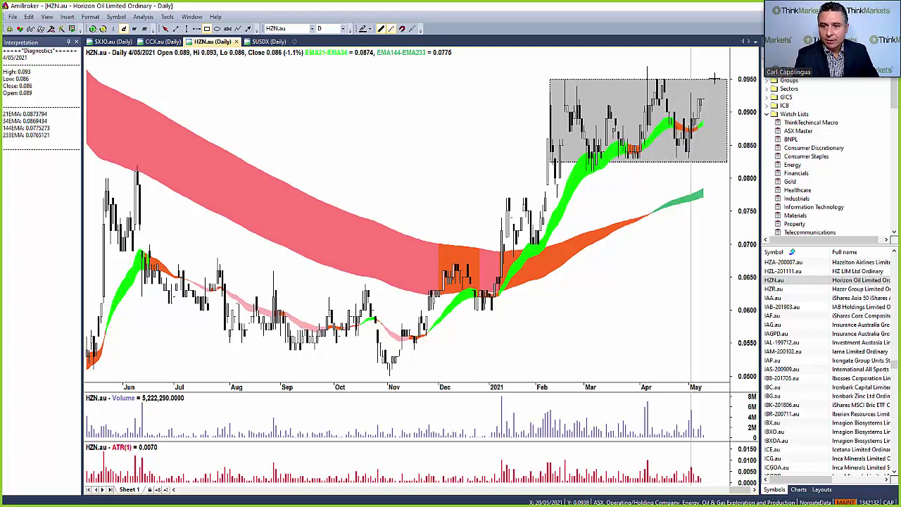
pyautogui.moveTo(699, 129)
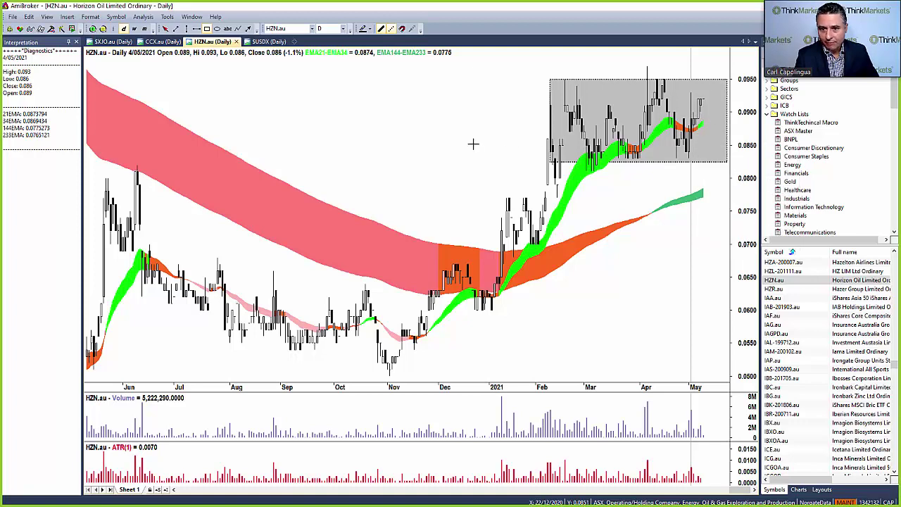
# Compare the boxed HZN.au range with the price history back to early 2019.
pyautogui.scroll(-3, 473, 144)
pyautogui.scroll(-1, 364, 173)
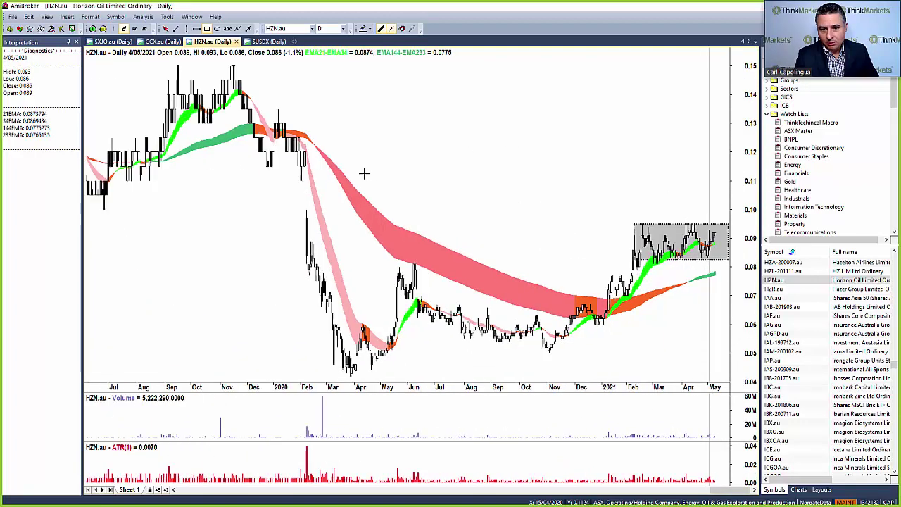
pyautogui.scroll(-2, 382, 179)
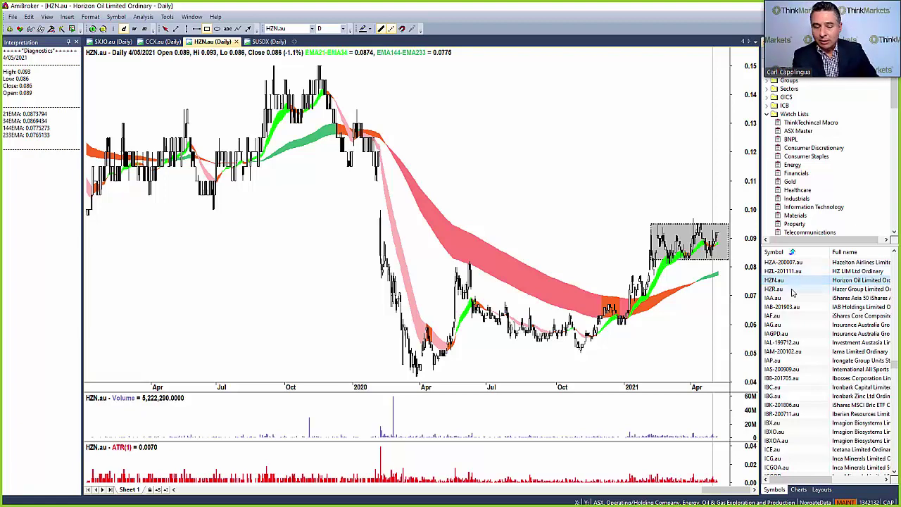
# Open the D2O.au daily chart and examine its price action from the early-2020 fall to May 2021.
pyautogui.write('d2o')
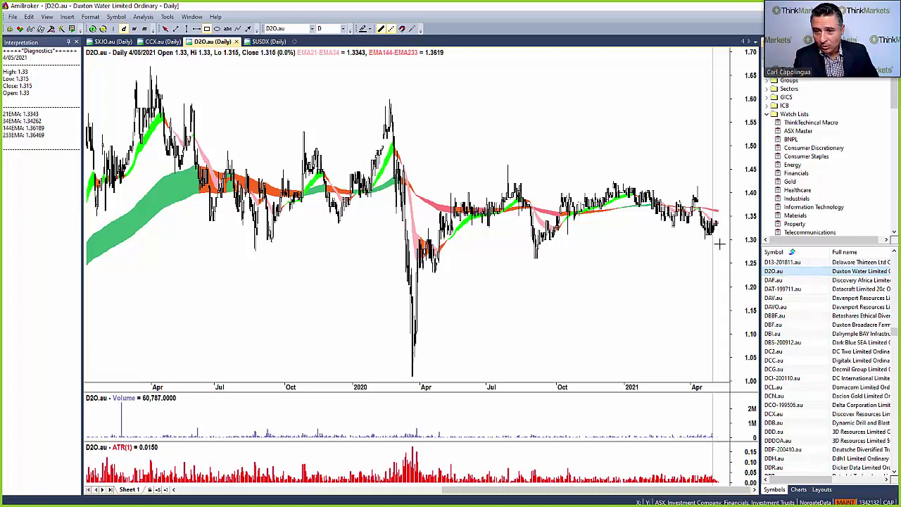
pyautogui.scroll(2, 622, 277)
pyautogui.scroll(4, 617, 278)
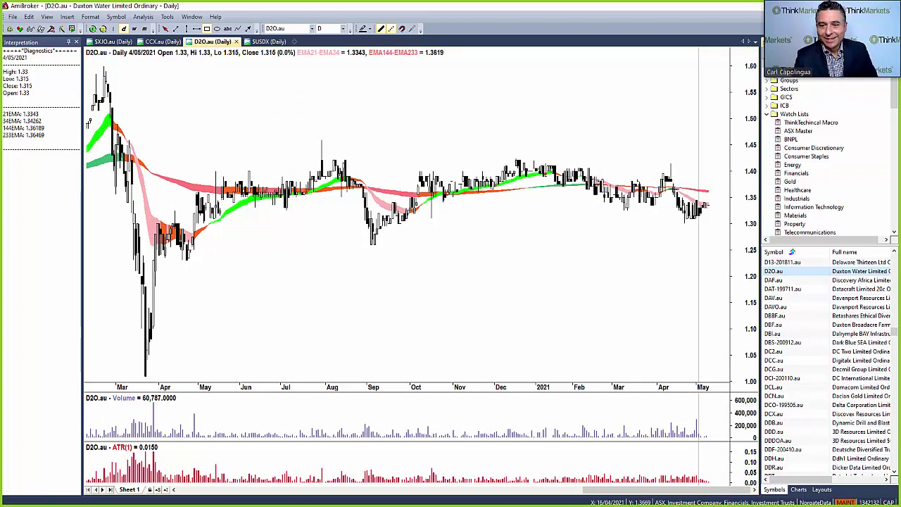
pyautogui.moveTo(649, 238)
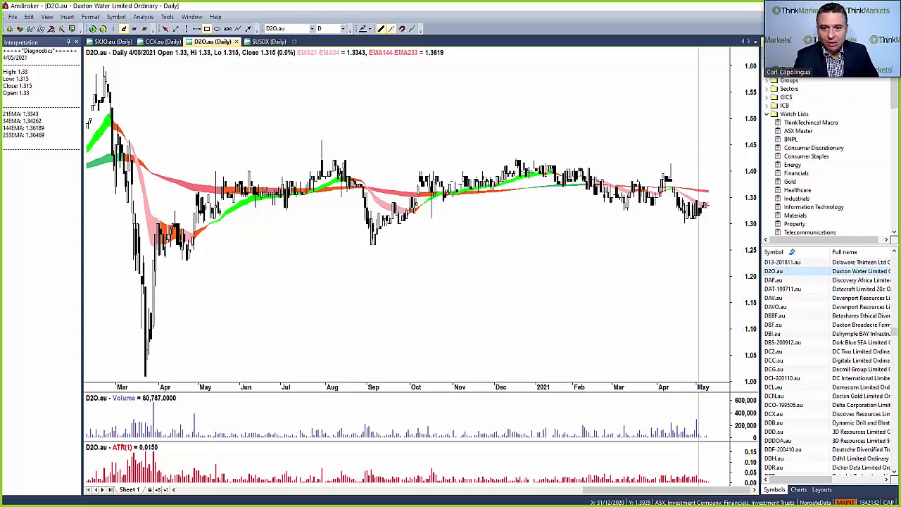
pyautogui.moveTo(532, 274)
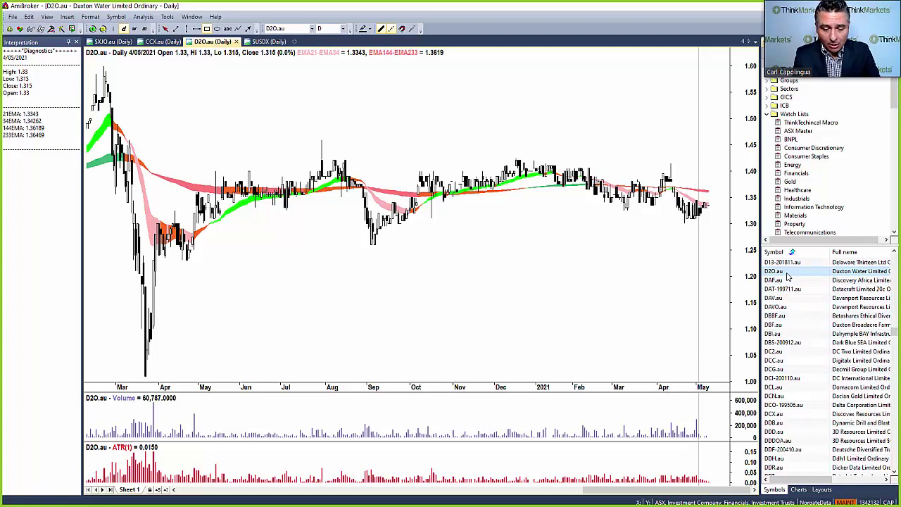
# Open the ODY.au daily chart.
pyautogui.write('od')
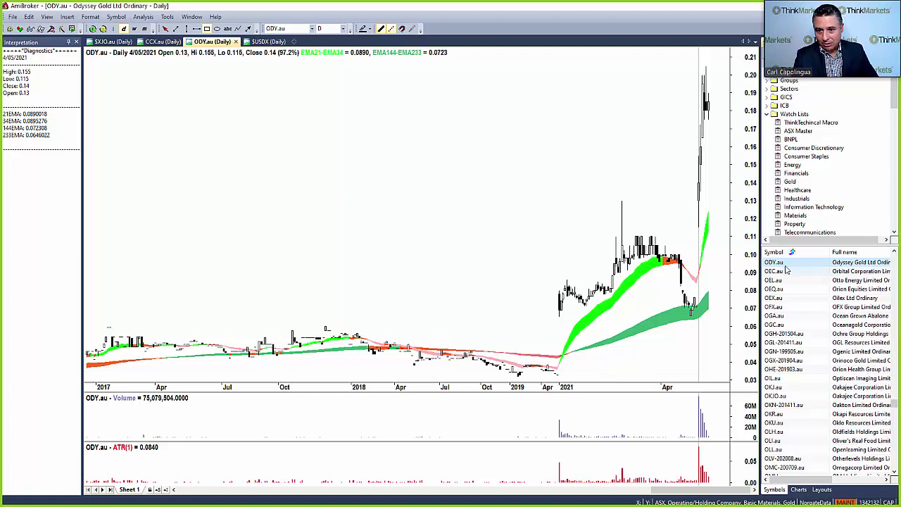
# Examine ODY.au's 2021 price action, from the February–March highs through the April fall to the May surge.
pyautogui.moveTo(684, 164)
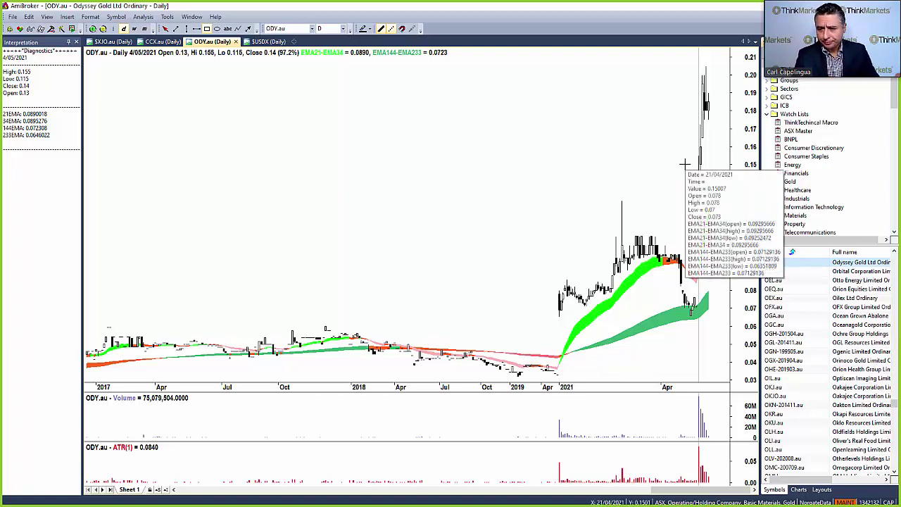
pyautogui.moveTo(577, 138)
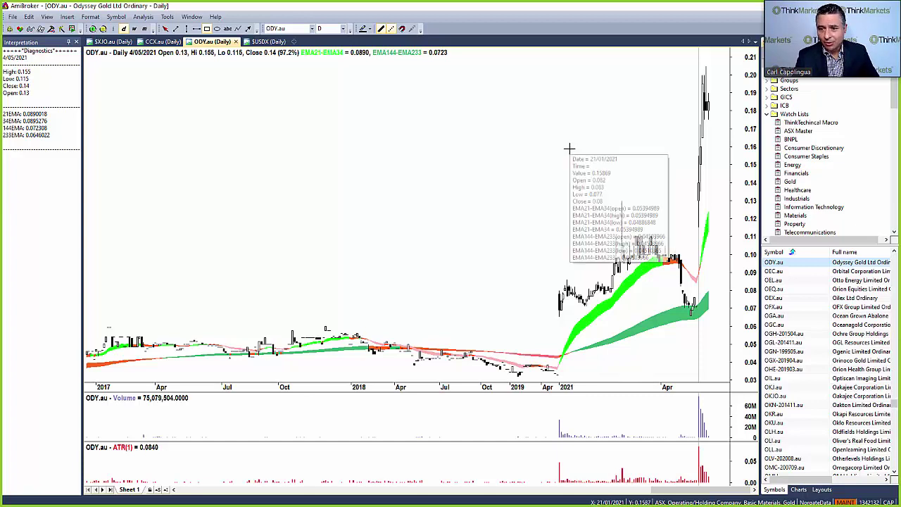
pyautogui.moveTo(676, 148)
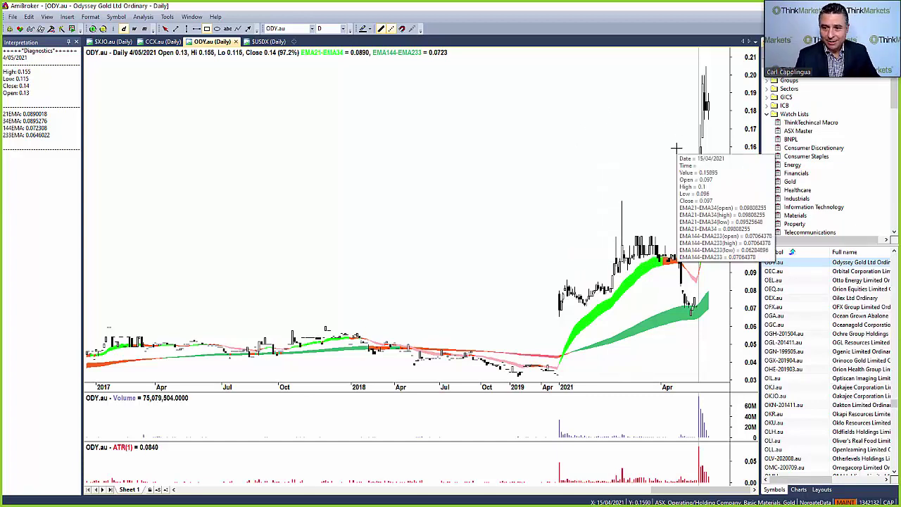
pyautogui.moveTo(604, 127)
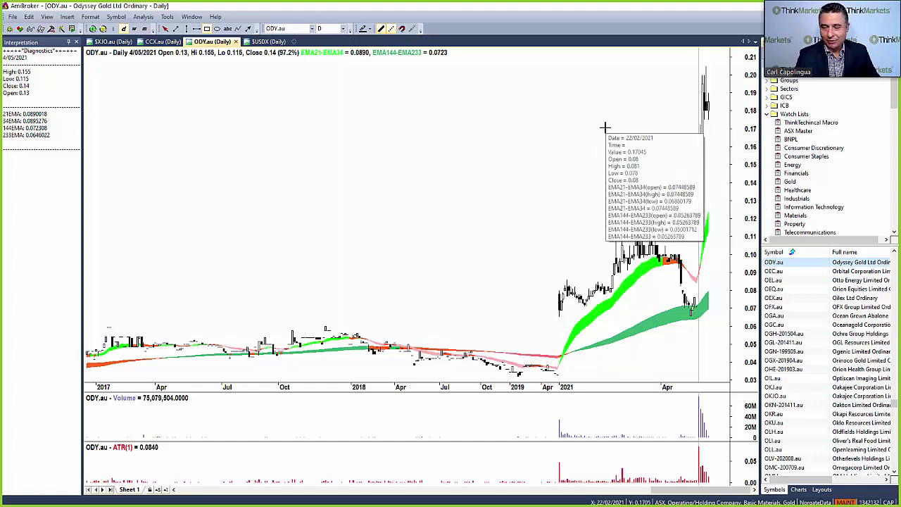
pyautogui.scroll(3, 721, 150)
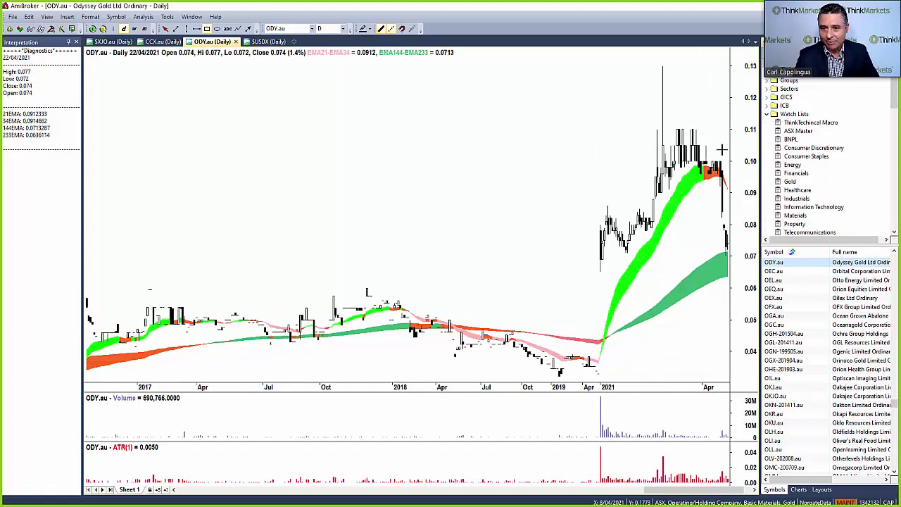
pyautogui.scroll(-3, 649, 148)
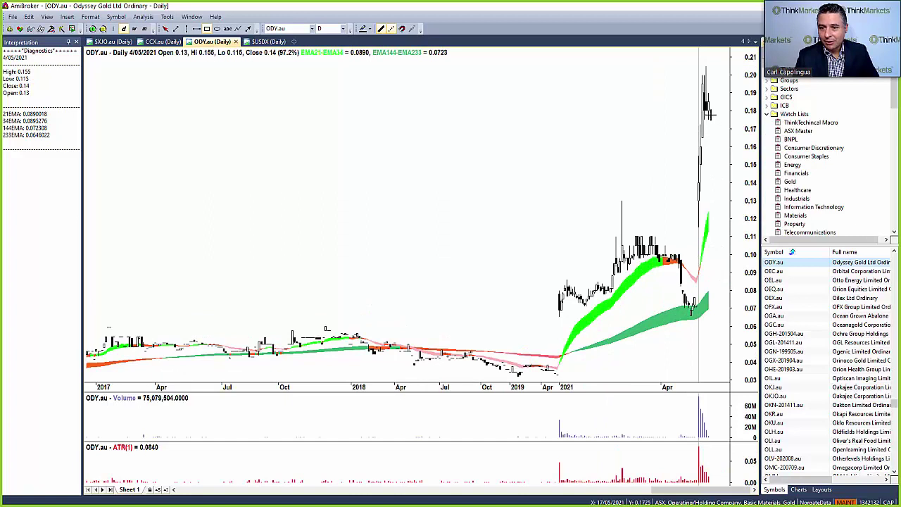
# Draw a projected ODY.au pullback to about 0.145 with a rebound, plus a horizontal line near 0.13 from the March 2021 spike high.
pyautogui.click(176, 29)
pyautogui.moveTo(708, 108)
pyautogui.mouseDown()
pyautogui.moveTo(718, 176)
pyautogui.moveTo(721, 139)
pyautogui.mouseUp()
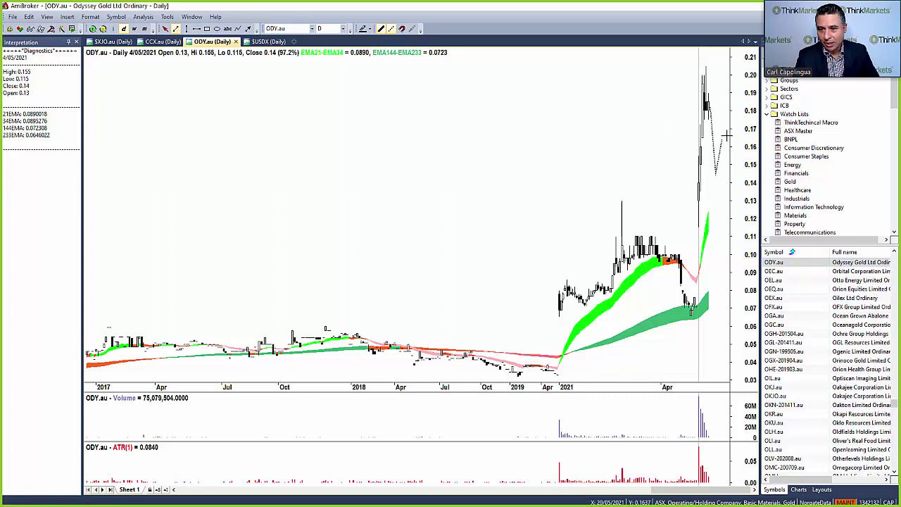
pyautogui.moveTo(616, 199); pyautogui.dragTo(725, 199)
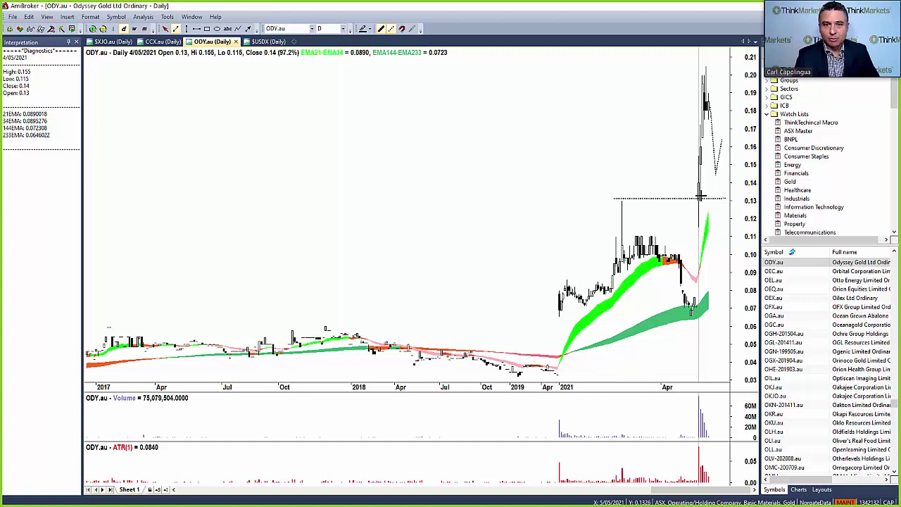
pyautogui.moveTo(701, 191)
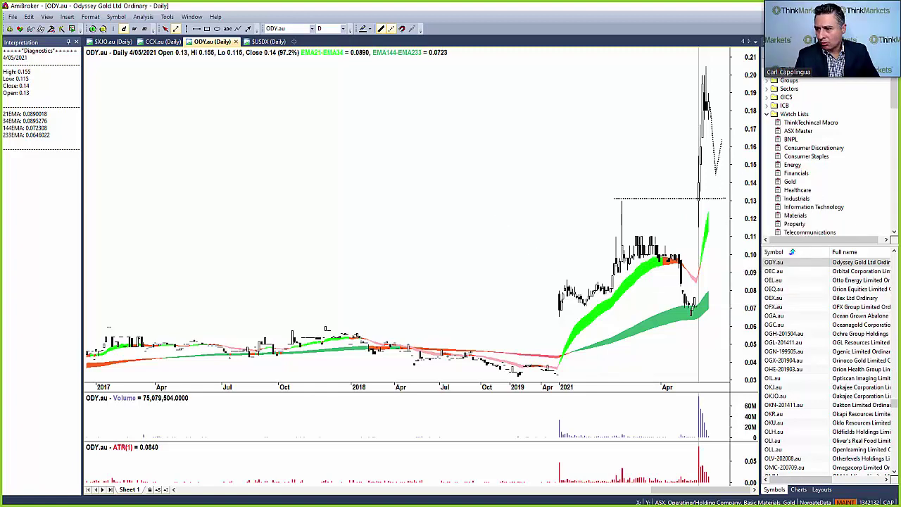
# Switch to the price-to-earnings slide and sketch a candle with a long lower wick above the table, writing and underlining "Demand" beneath it.
pyautogui.hotkey('alt', 'Tab')
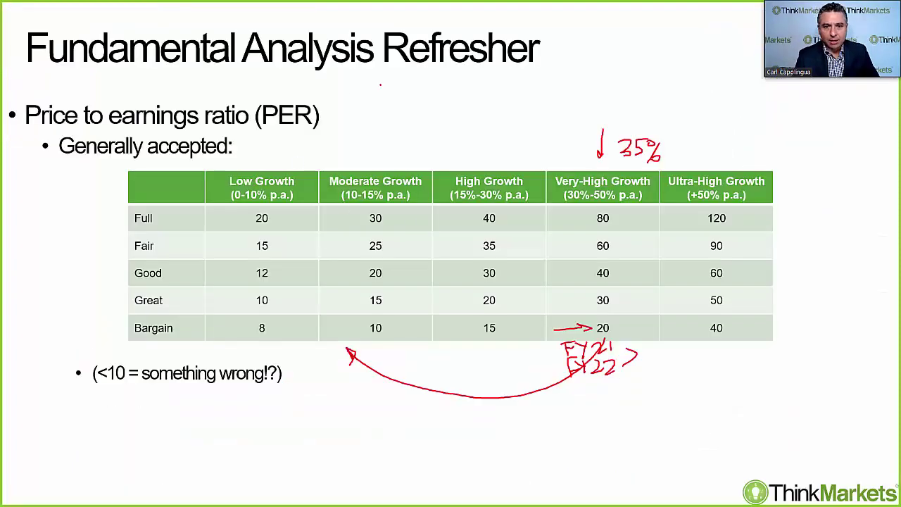
pyautogui.moveTo(424, 87)
pyautogui.mouseDown()
pyautogui.moveTo(409, 86)
pyautogui.moveTo(411, 108)
pyautogui.moveTo(426, 88)
pyautogui.moveTo(420, 168)
pyautogui.mouseUp()
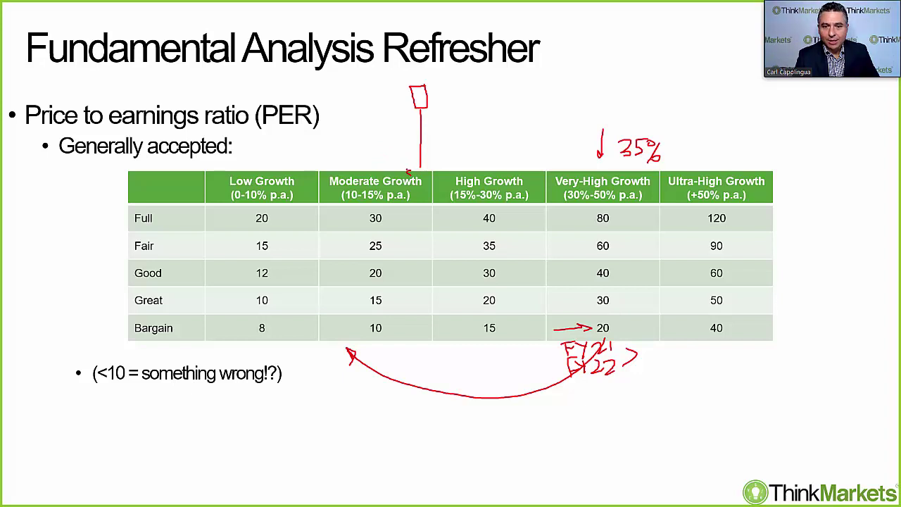
pyautogui.moveTo(410, 173)
pyautogui.mouseDown()
pyautogui.moveTo(466, 173)
pyautogui.moveTo(468, 157)
pyautogui.moveTo(474, 168)
pyautogui.moveTo(455, 181)
pyautogui.mouseUp()
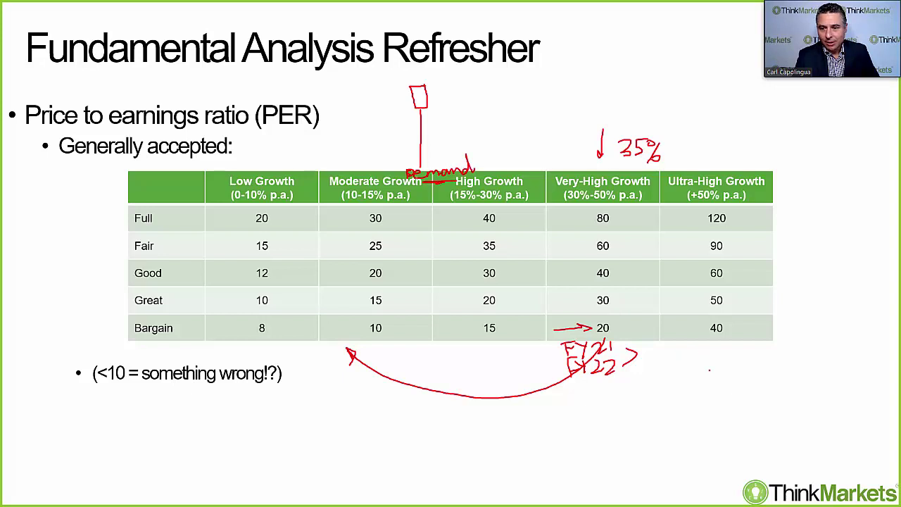
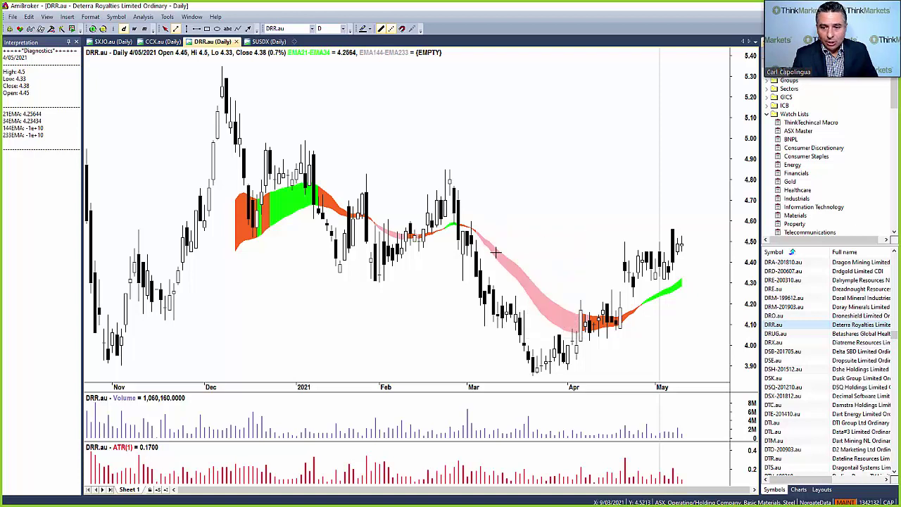
# Draw a descending trendline on DRR.au from the December 2020 peak at about 5.32 to about 4.33 in mid-May 2021.
pyautogui.moveTo(538, 245)
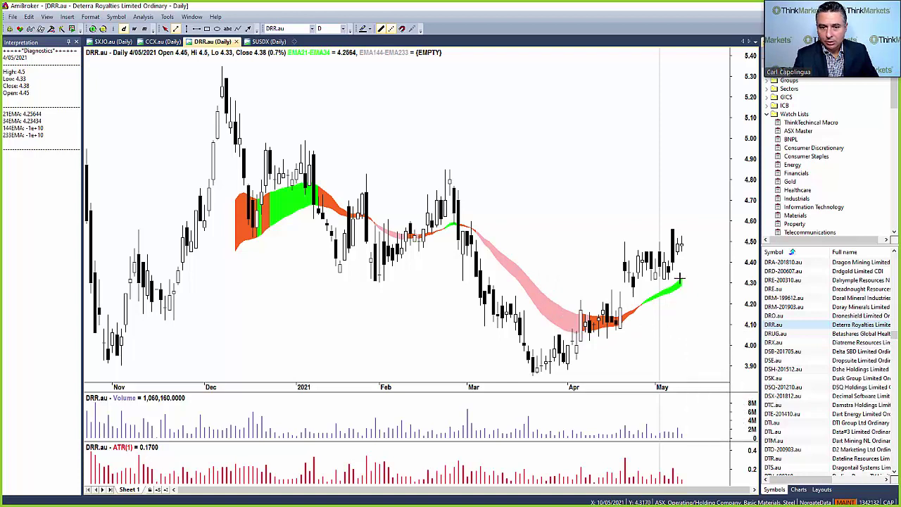
pyautogui.moveTo(679, 280)
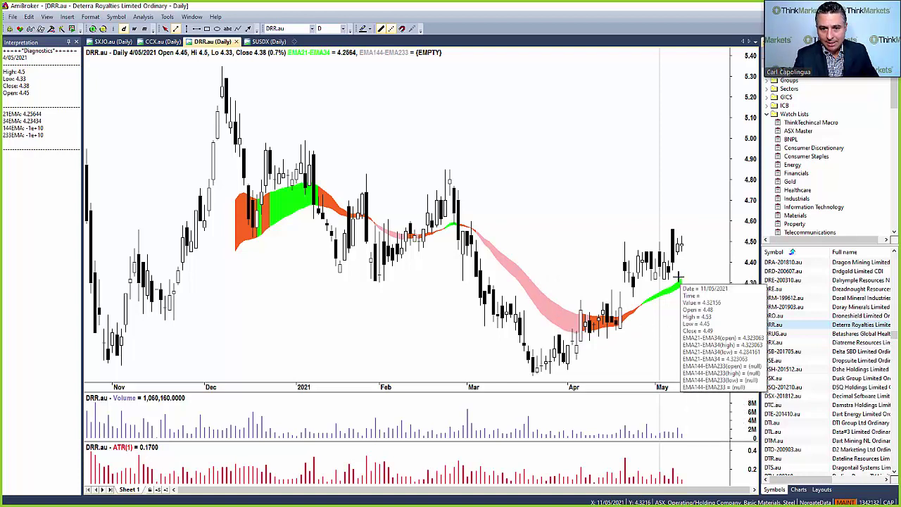
pyautogui.moveTo(223, 71); pyautogui.dragTo(699, 275)
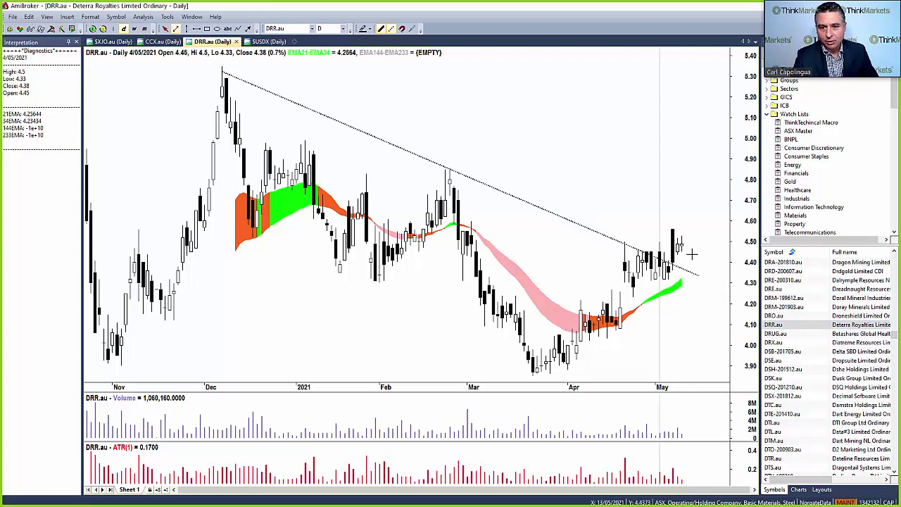
# Mark DRR.au's latest May high with a short line and trace the rising swings from about 3.90 in early April to about 4.56.
pyautogui.moveTo(691, 254)
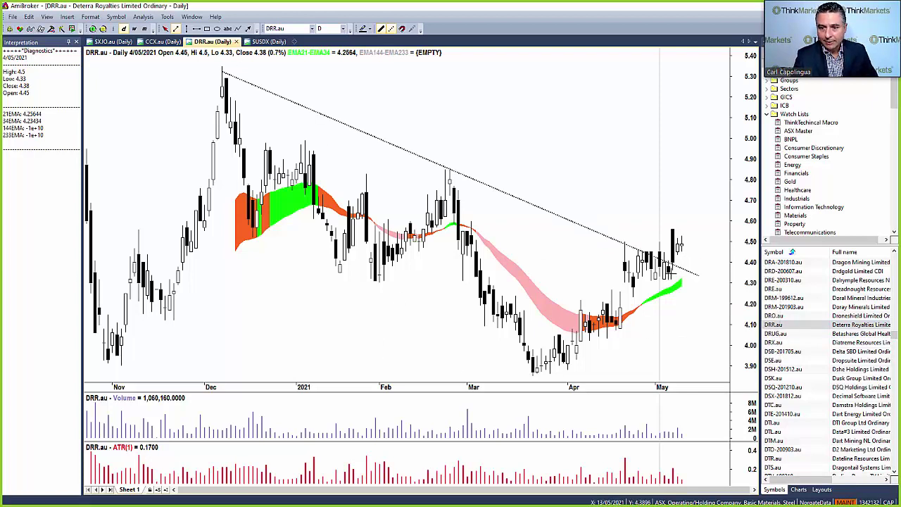
pyautogui.moveTo(650, 214); pyautogui.dragTo(670, 231)
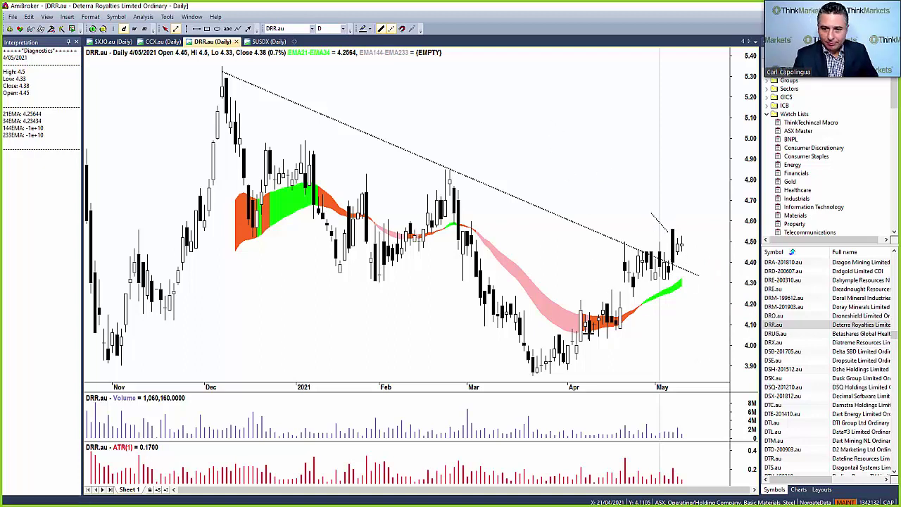
pyautogui.moveTo(569, 364); pyautogui.dragTo(672, 228)
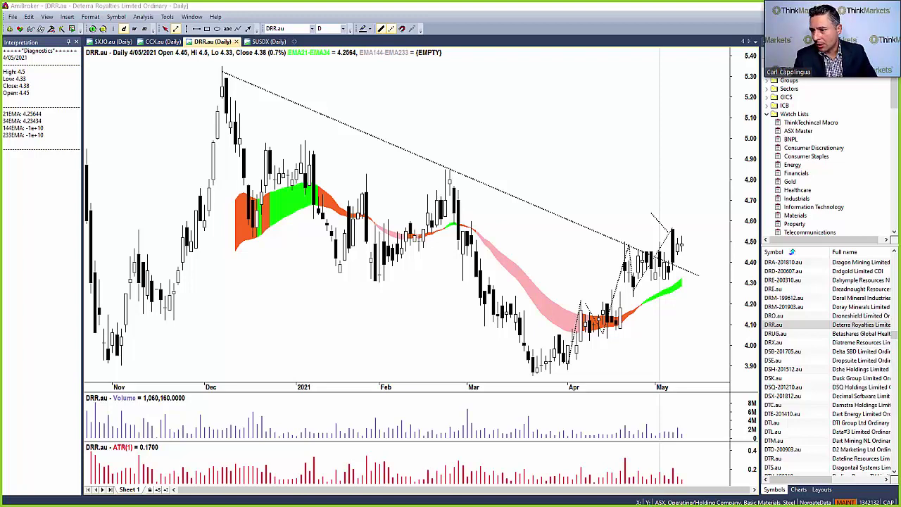
# Open the JIN.au daily chart and examine its latest price against the marked 13.21 level and the March–April 2021 lows.
pyautogui.click(776, 333)
pyautogui.write('in')
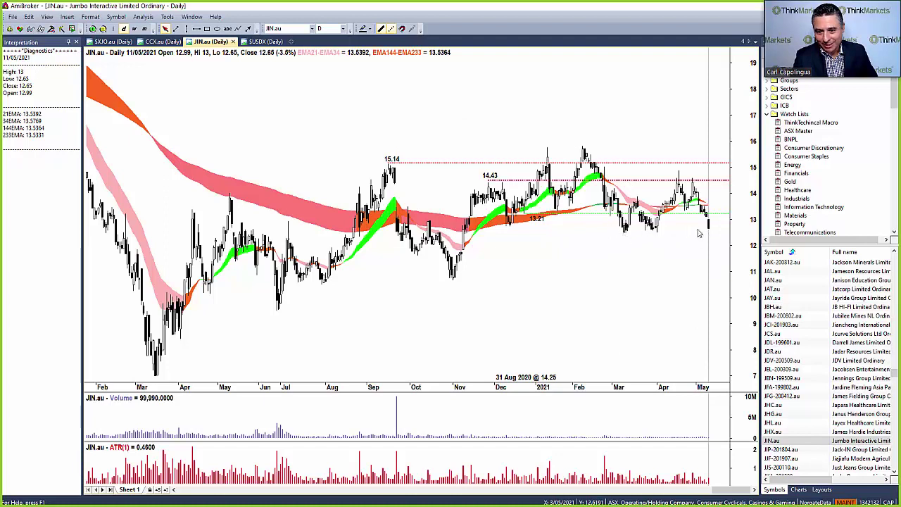
pyautogui.moveTo(698, 233)
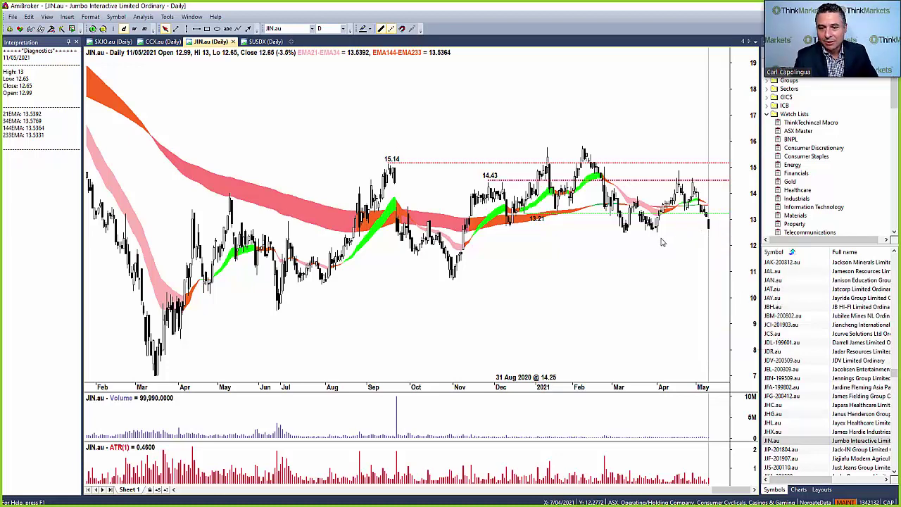
pyautogui.moveTo(641, 247)
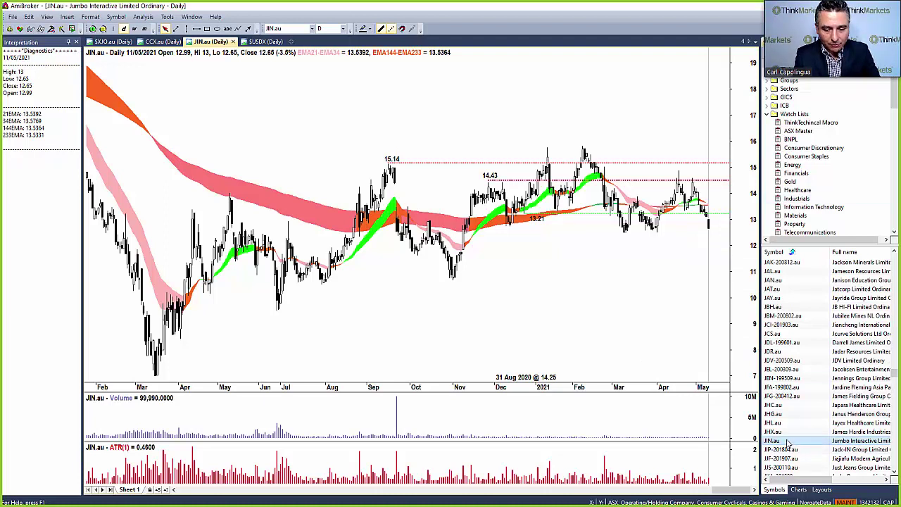
# Open the BBUS.au daily chart, check its full name in the symbol list and examine its February–May 2021 prices.
pyautogui.write('bbus')
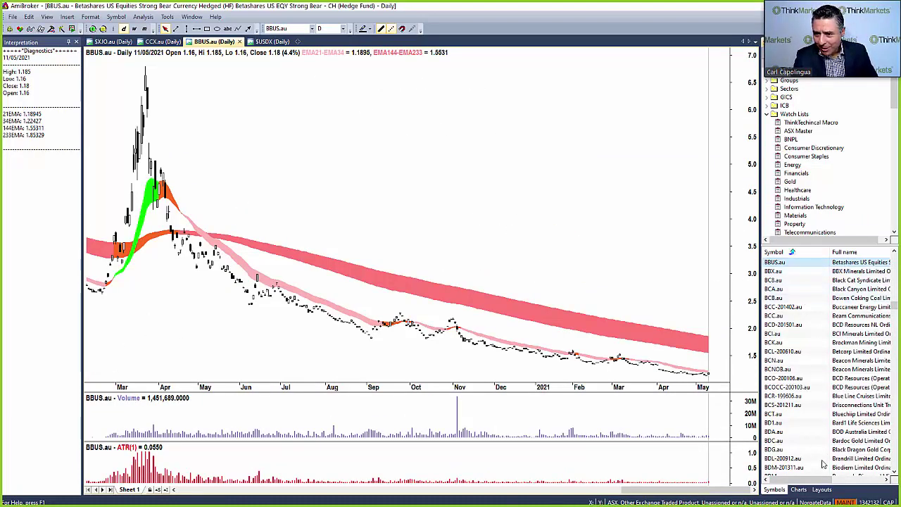
pyautogui.moveTo(806, 480); pyautogui.dragTo(838, 483)
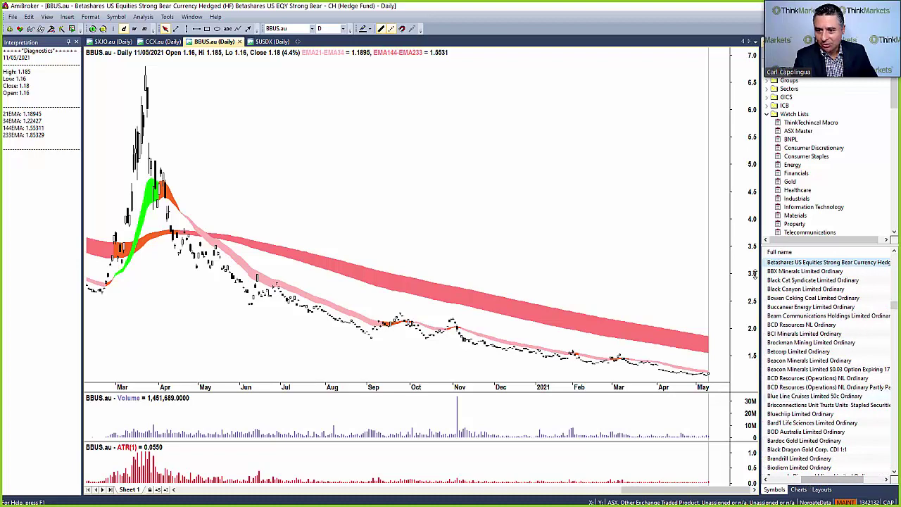
pyautogui.scroll(2, 680, 266)
pyautogui.scroll(4, 680, 268)
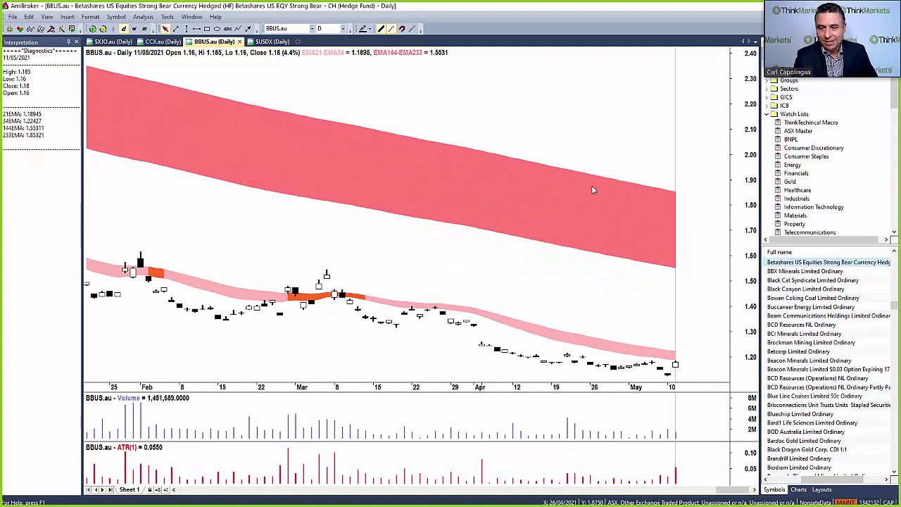
pyautogui.moveTo(592, 189)
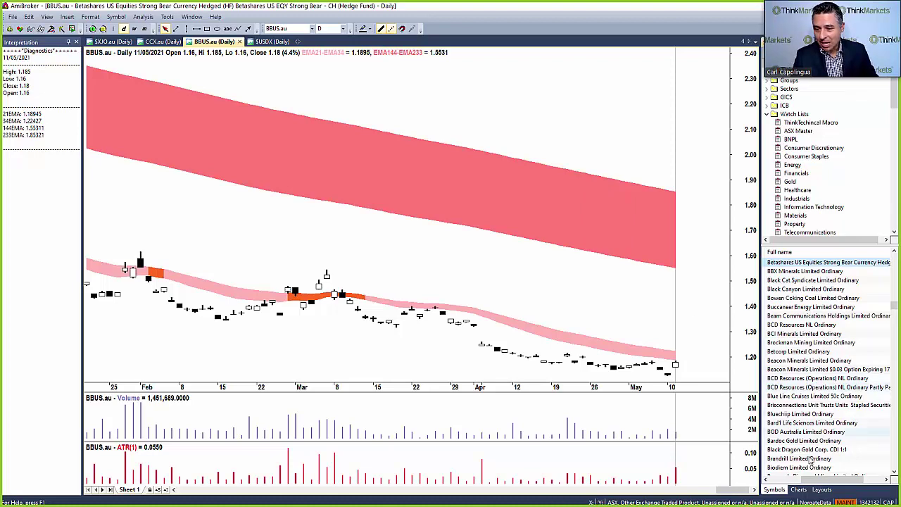
# Examine BBUS.au's longer price history back to December 2019, including the March 2020 peak and the decline that follows.
pyautogui.moveTo(815, 481)
pyautogui.mouseDown()
pyautogui.moveTo(836, 484)
pyautogui.moveTo(808, 486)
pyautogui.mouseUp()
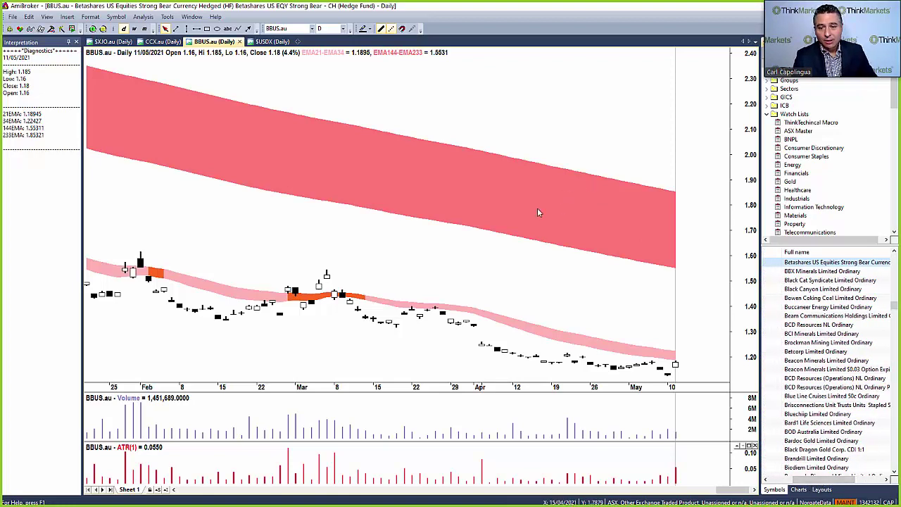
pyautogui.scroll(-2, 549, 213)
pyautogui.scroll(-5, 550, 217)
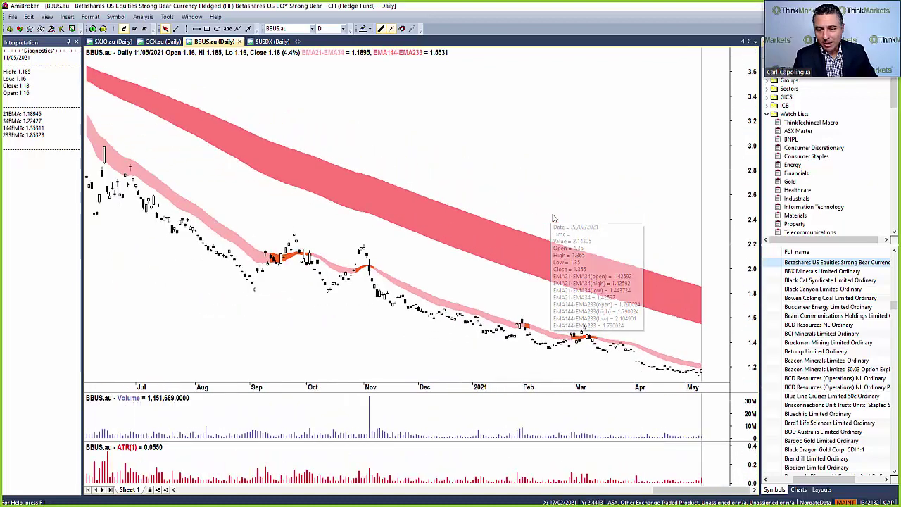
pyautogui.moveTo(569, 166)
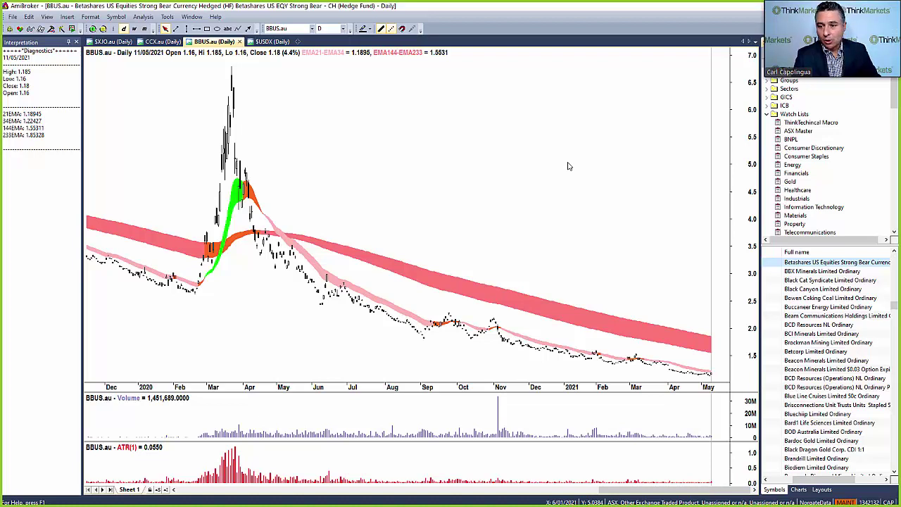
# Open the S&P 500 ($SPX) daily chart from the ThinkTechincal Macro watch list and examine its trend since early 2020.
pyautogui.click(809, 123)
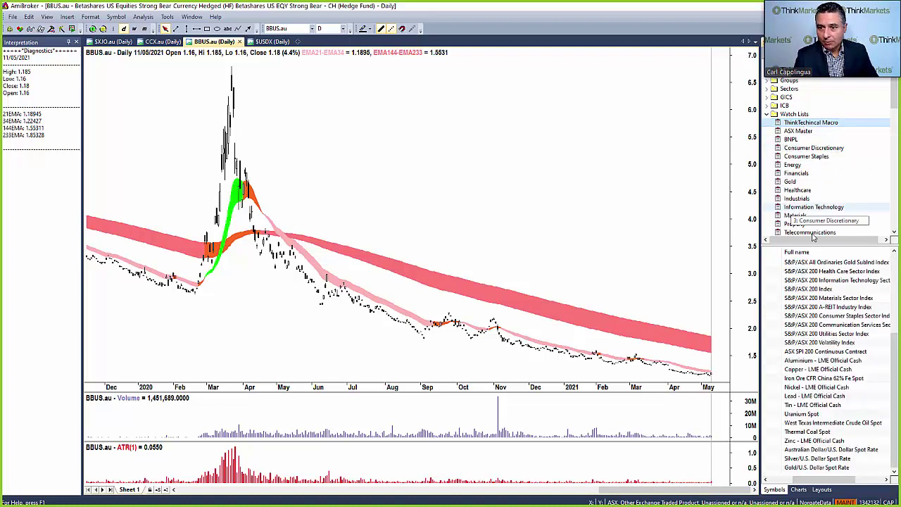
pyautogui.scroll(5, 804, 331)
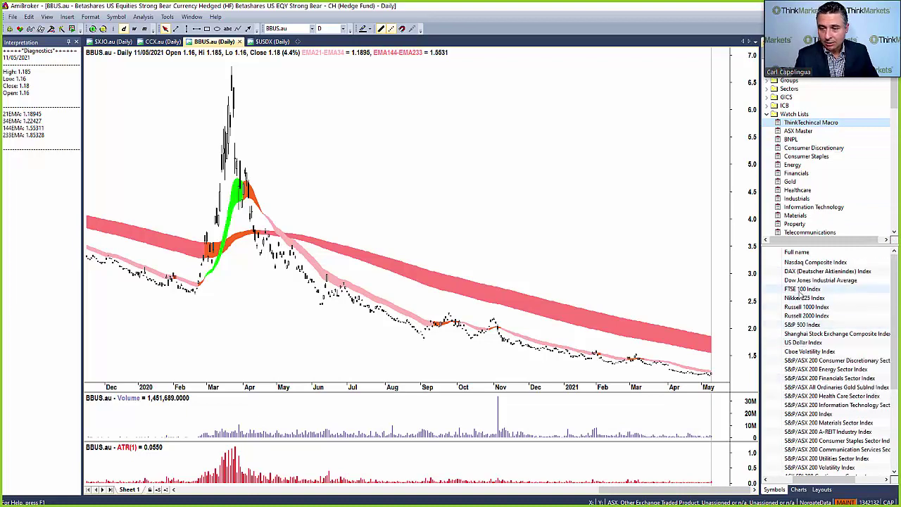
pyautogui.click(779, 481)
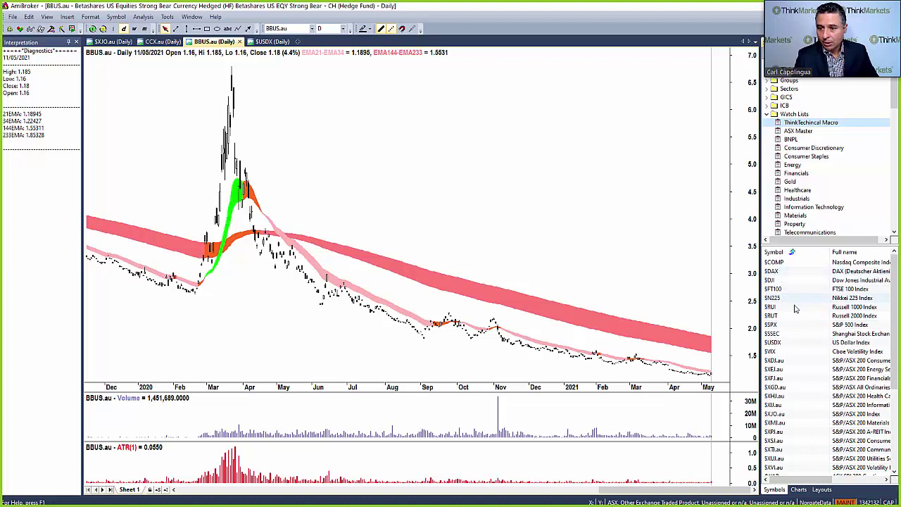
pyautogui.click(788, 325)
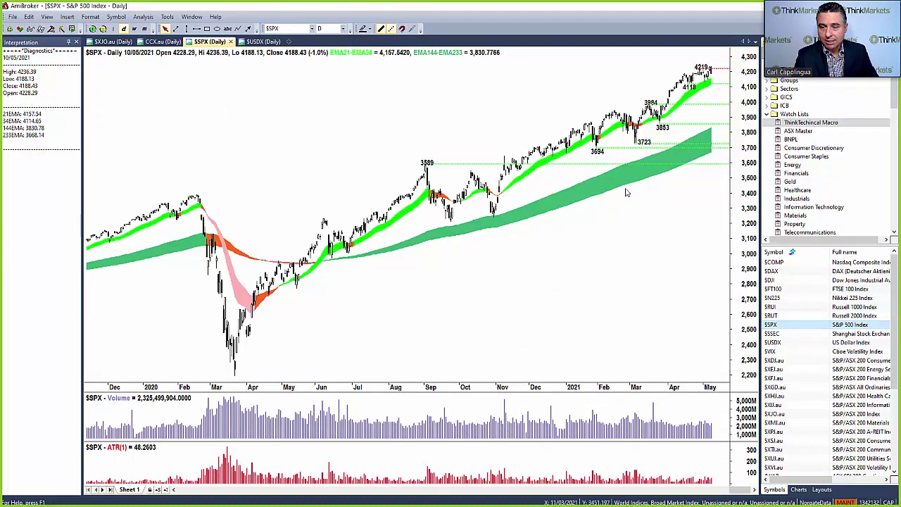
pyautogui.moveTo(476, 182)
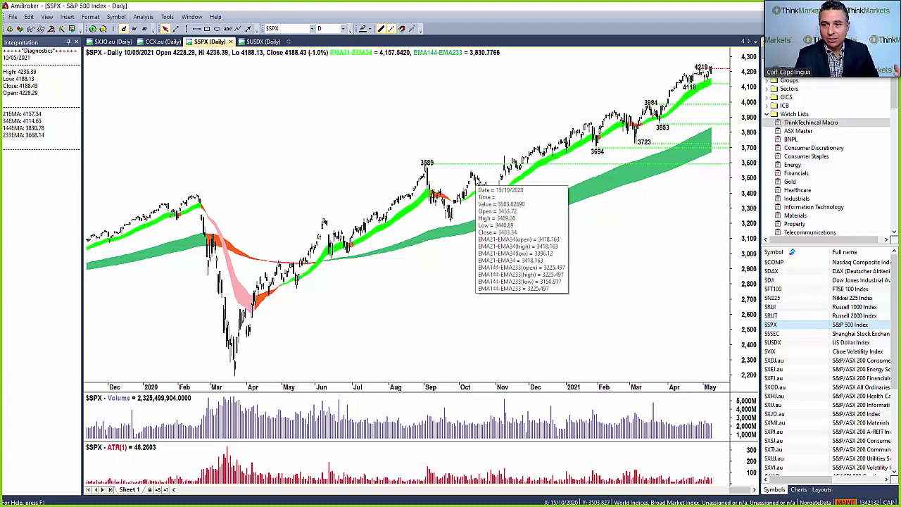
pyautogui.scroll(5, 636, 223)
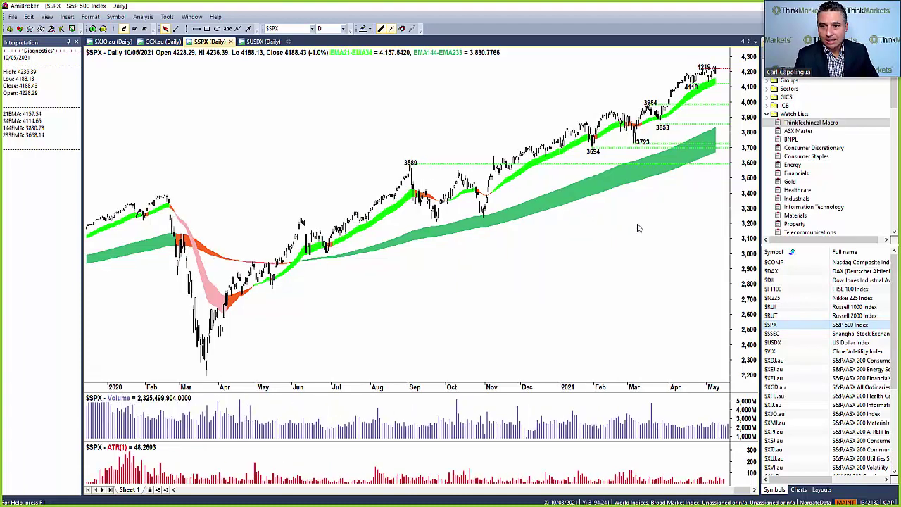
# Examine the S&P 500's trend from November 2020 to May 2021, including its latest prices against the marked 4219 level.
pyautogui.scroll(2, 636, 224)
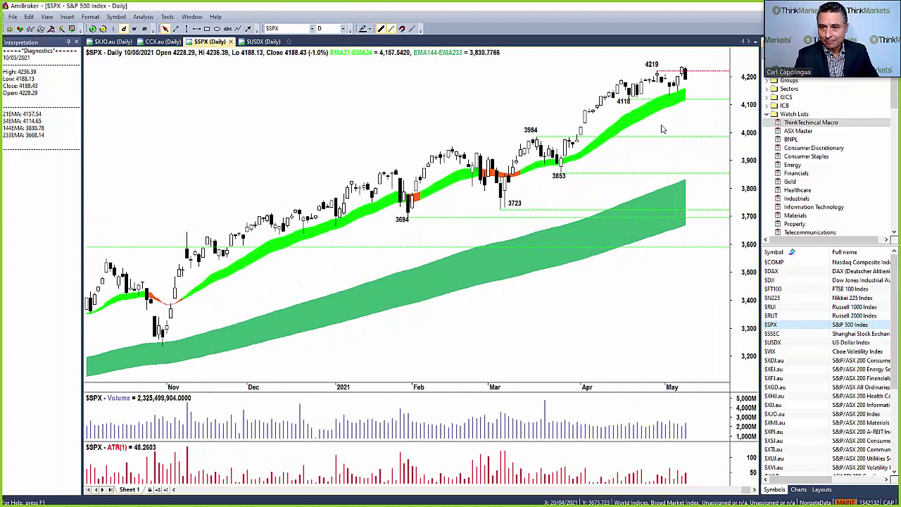
pyautogui.moveTo(686, 83)
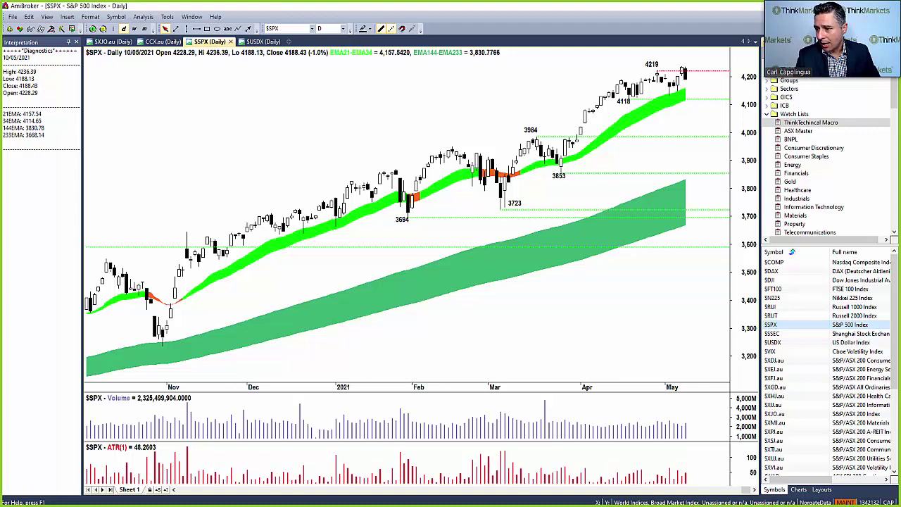
pyautogui.hotkey('alt', 'Tab')
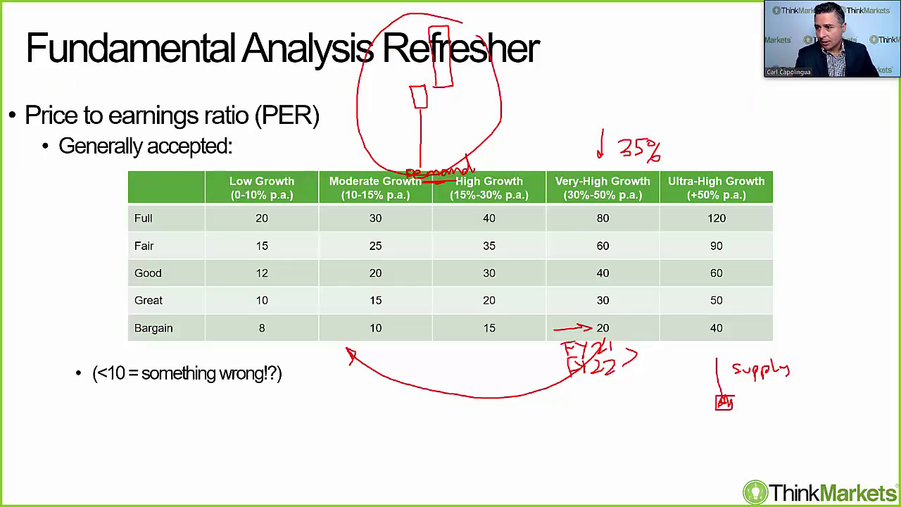
pyautogui.hotkey('alt', 'Tab')
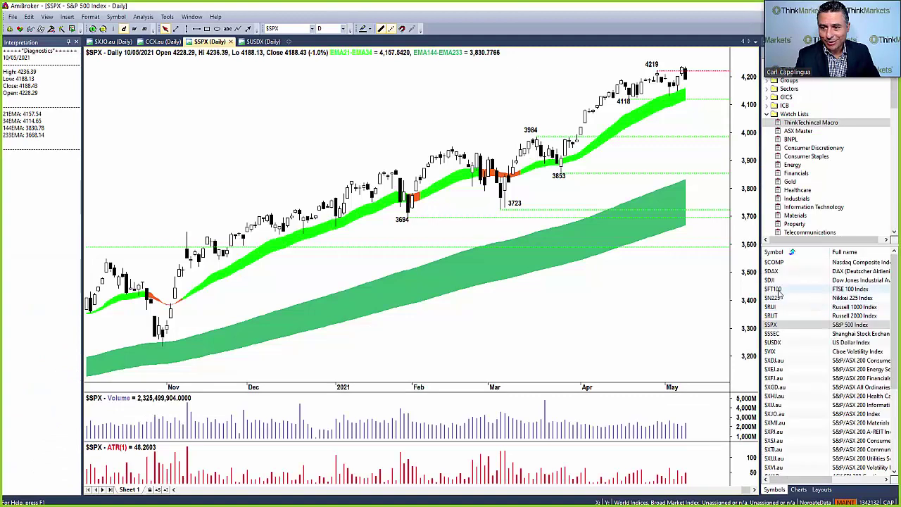
# Open the DRO.au daily chart from the ASX Master watch list and examine its price history back to May 2019.
pyautogui.click(783, 131)
pyautogui.click(770, 270)
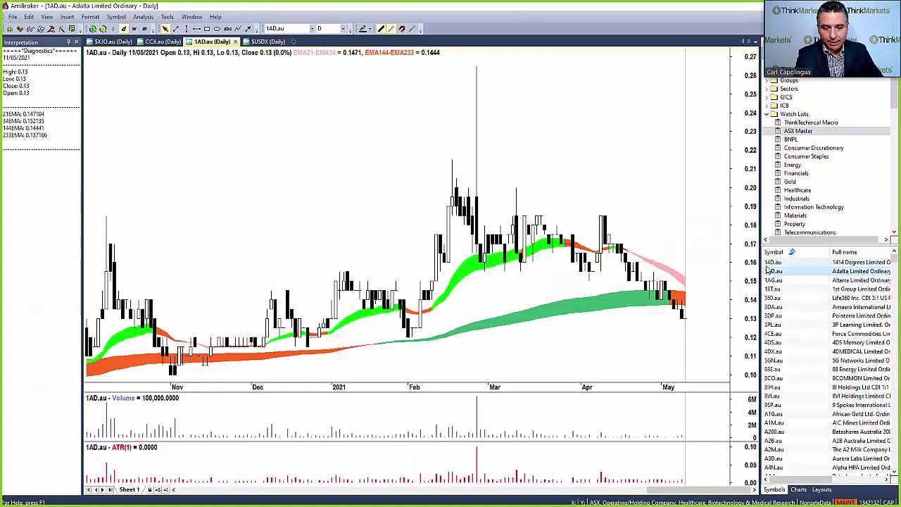
pyautogui.write('dro')
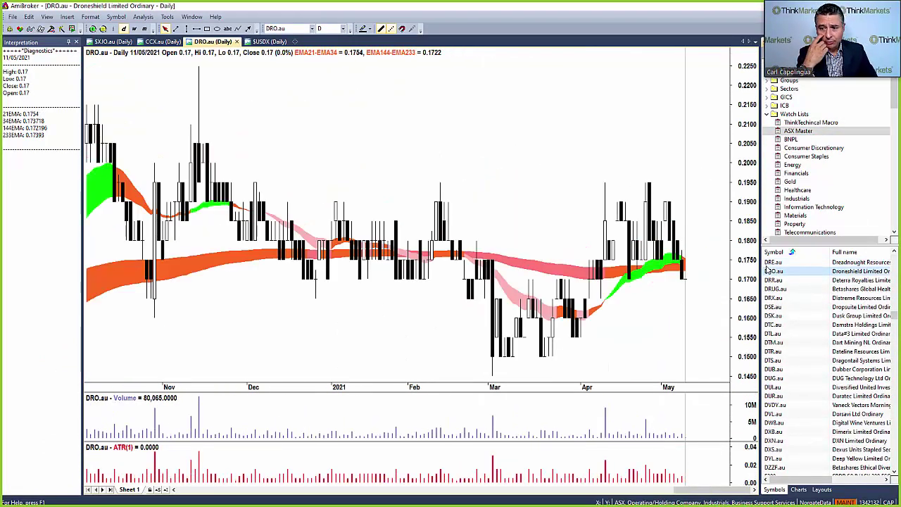
pyautogui.scroll(-2, 533, 178)
pyautogui.scroll(-5, 532, 178)
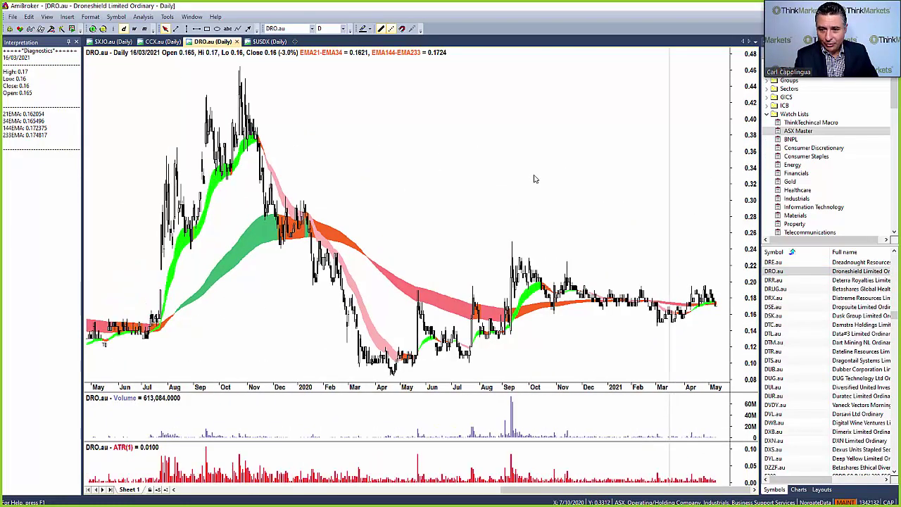
pyautogui.moveTo(534, 178)
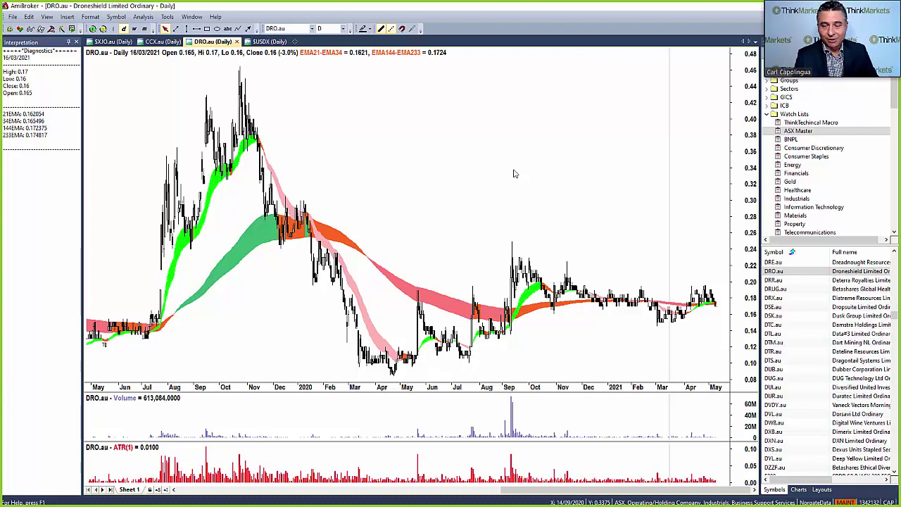
# Examine DRO.au's prices and moving-average bands from July 2020 to May 2021.
pyautogui.click(607, 237)
pyautogui.scroll(2, 609, 236)
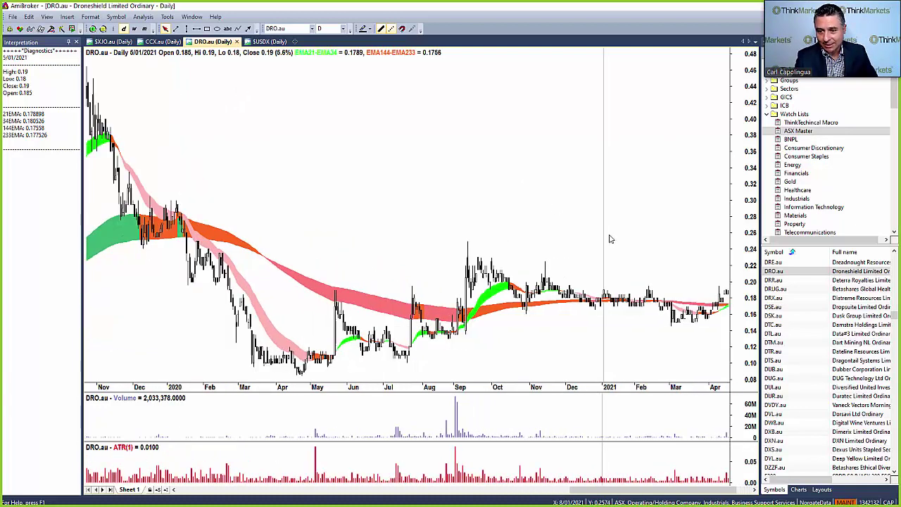
pyautogui.scroll(4, 615, 234)
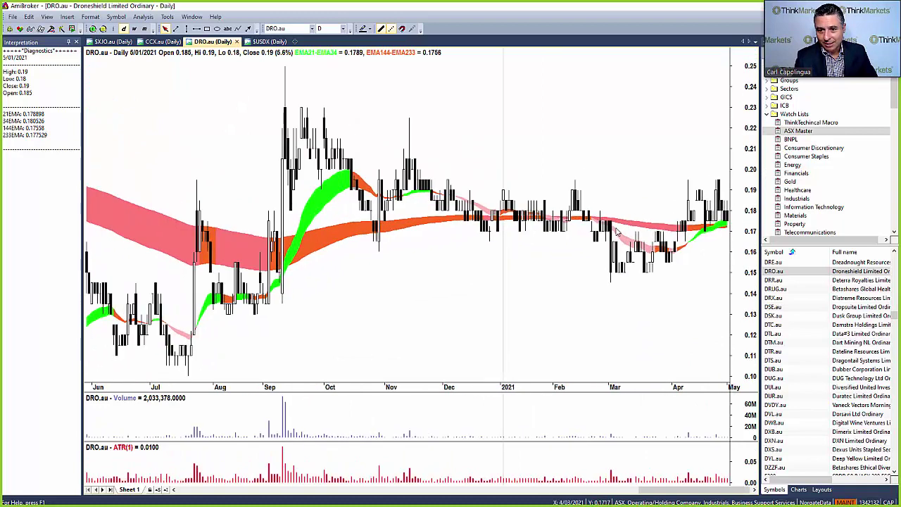
pyautogui.moveTo(494, 131)
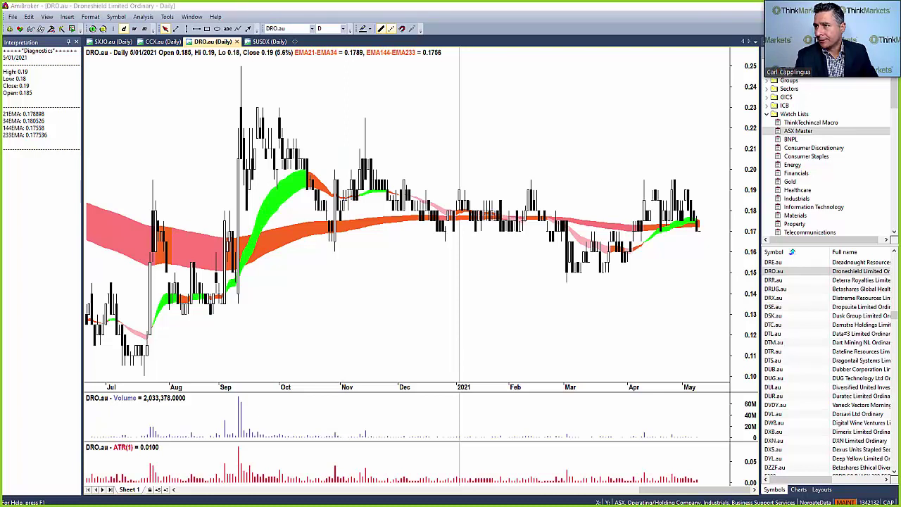
# Switch to the Eikon Stock Valuation Tool workbook in Excel and examine DRR.AX's forecast PE, PEG and EPS growth rates.
pyautogui.hotkey('alt', 'Tab')
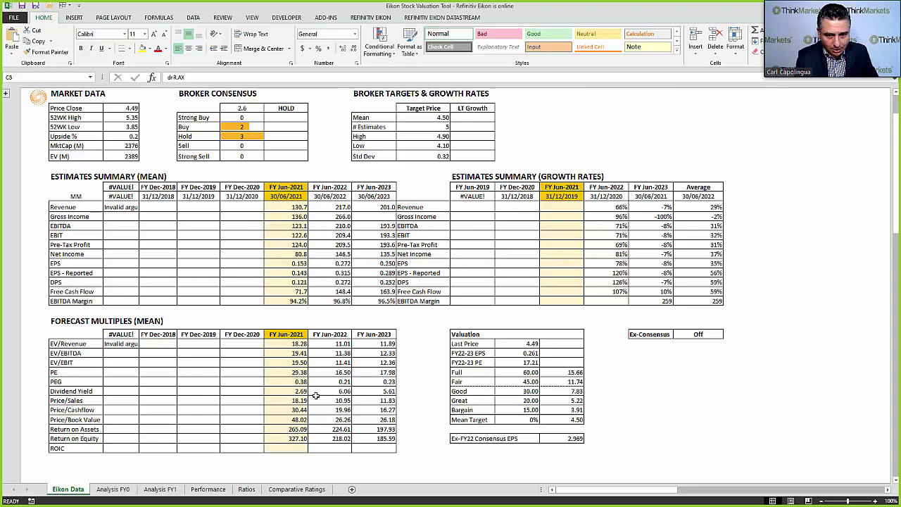
pyautogui.moveTo(285, 371); pyautogui.dragTo(375, 380)
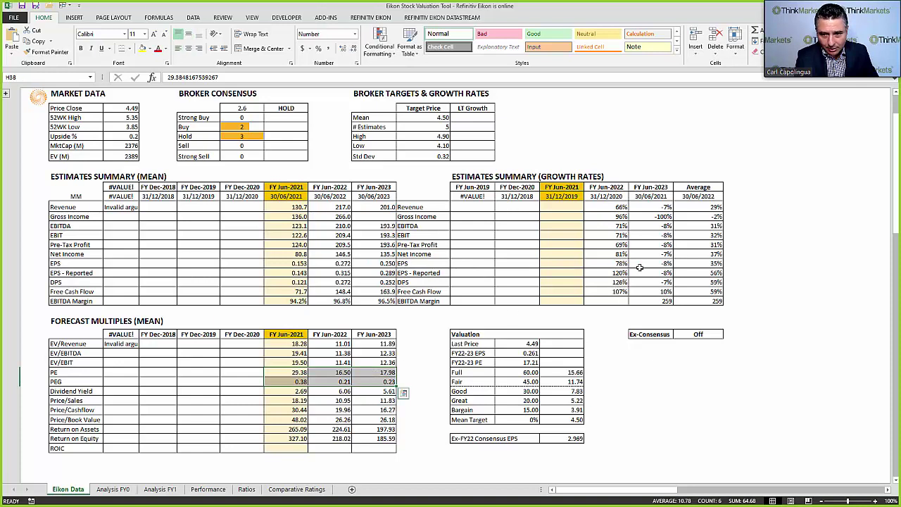
pyautogui.click(687, 264)
pyautogui.moveTo(688, 264); pyautogui.dragTo(605, 264)
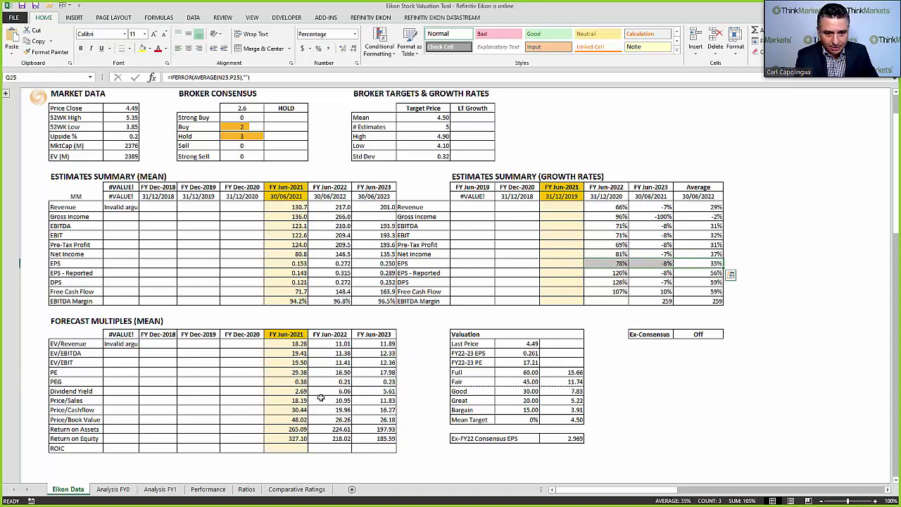
# Examine DRR.AX's FY Jun-2021 forecast multiples and its return on equity from FY Jun-2021 to FY Jun-2023.
pyautogui.click(297, 399)
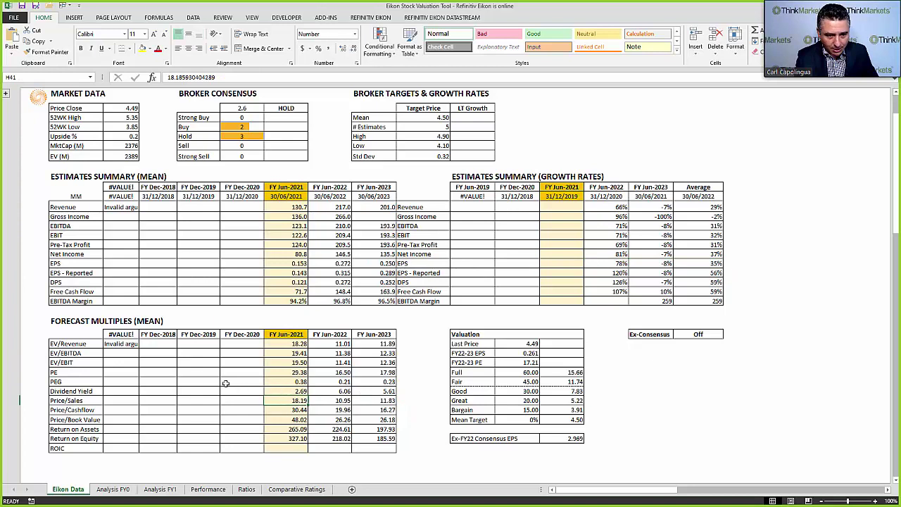
pyautogui.click(293, 374)
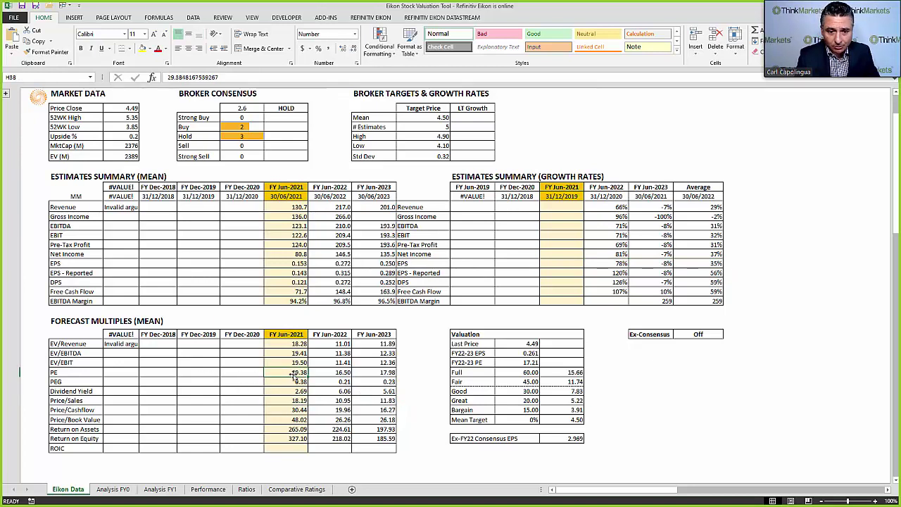
pyautogui.press('Down')
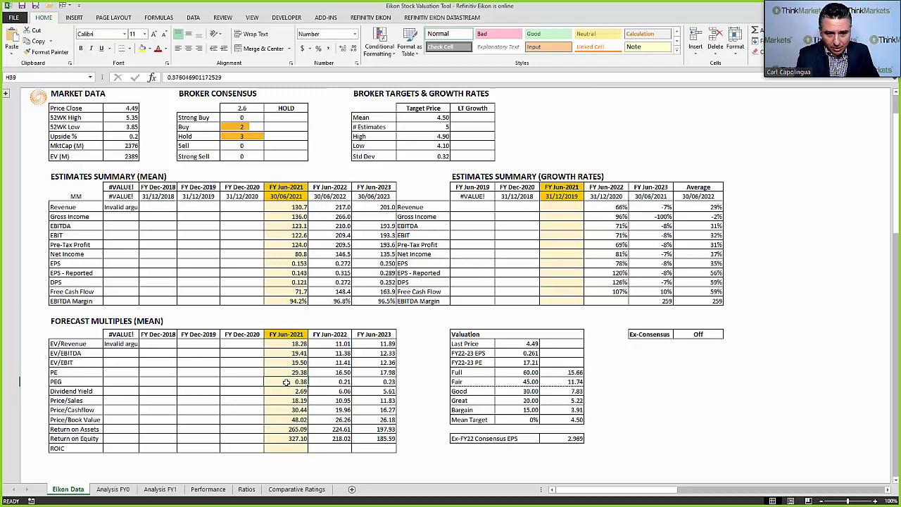
pyautogui.click(294, 345)
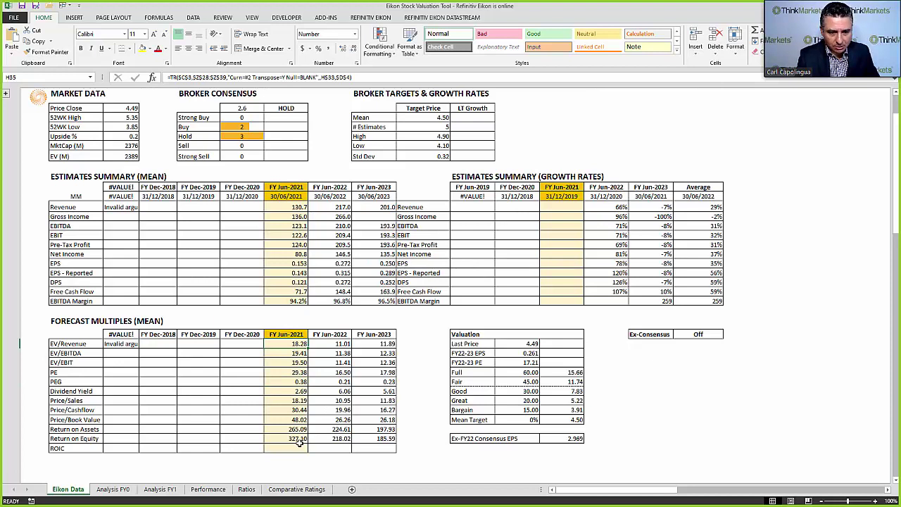
pyautogui.moveTo(289, 436); pyautogui.dragTo(394, 439)
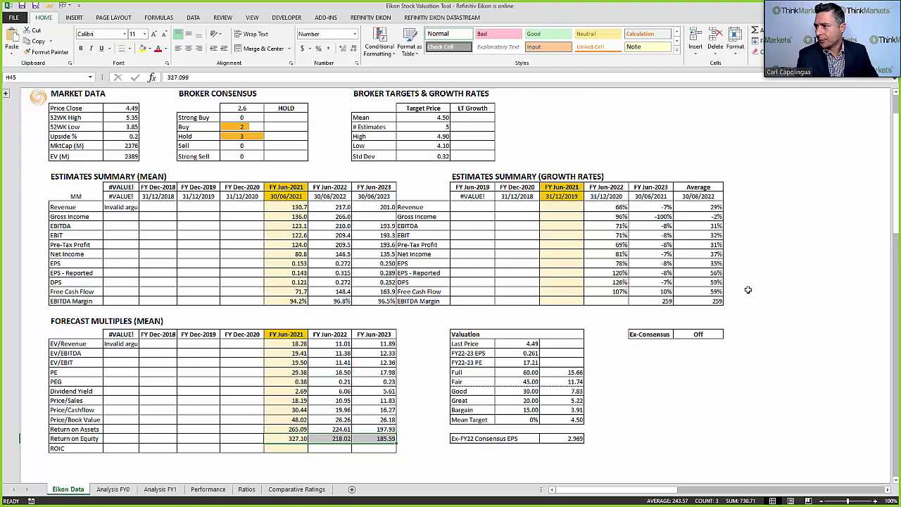
# Change the valuation sheet's stock code to drO.AX to retrieve Droneshield's data.
pyautogui.click(41, 73)
pyautogui.write('G')
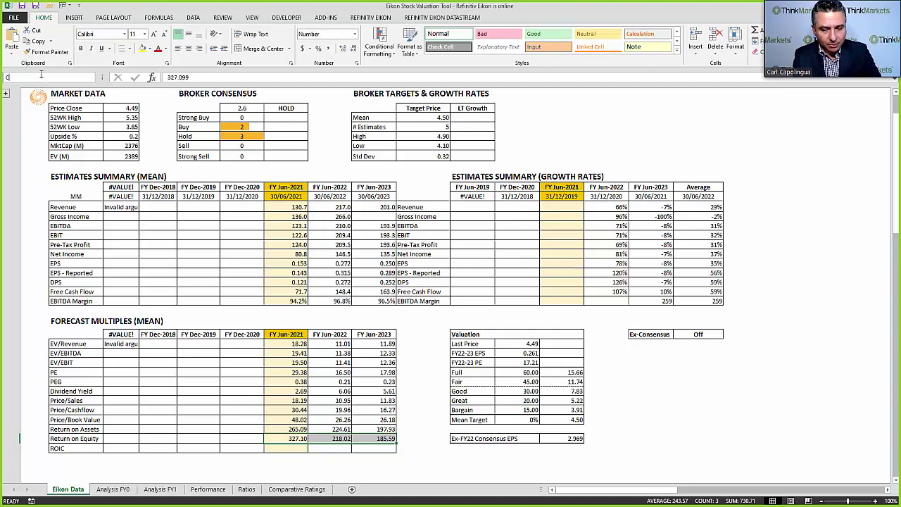
pyautogui.write('3')
pyautogui.press('Return')
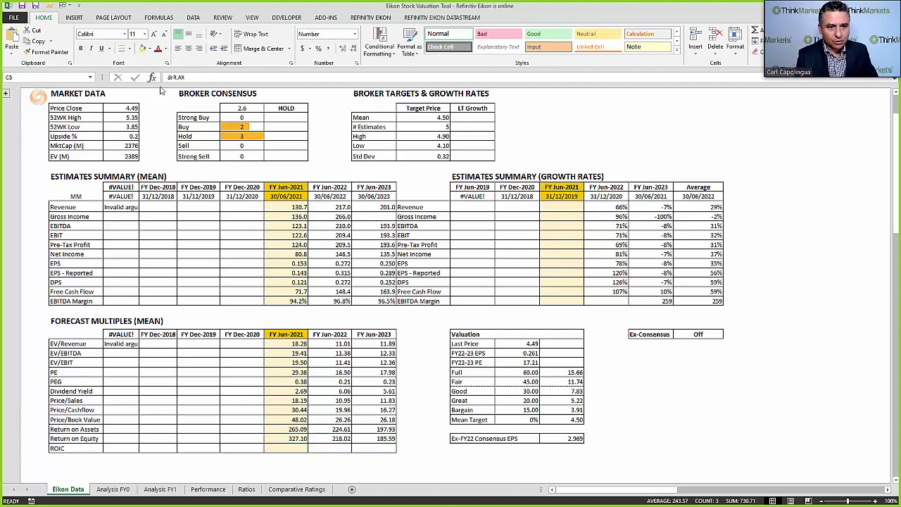
pyautogui.click(173, 77)
pyautogui.write('O')
pyautogui.press('Return')
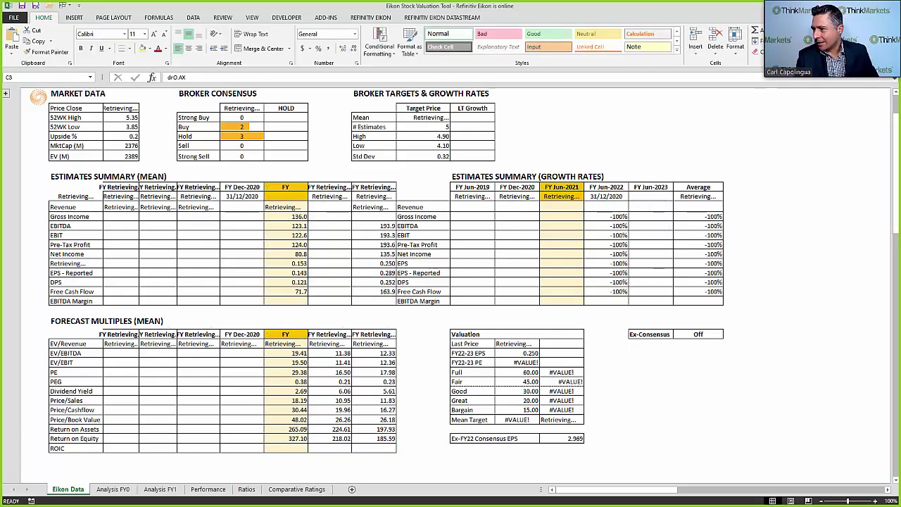